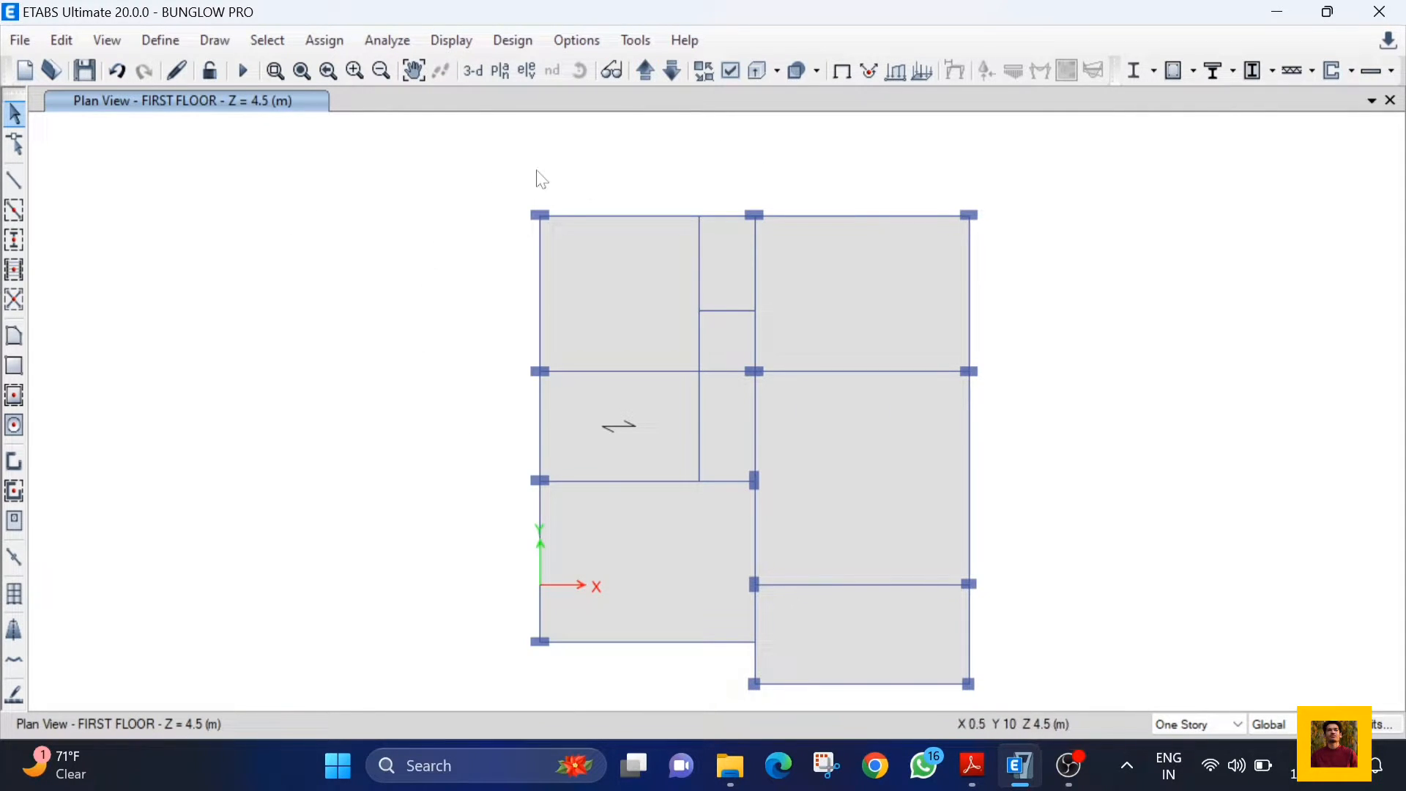
Step: View the model in 3-D and return to the FIRST FLOOR plan view
{"action": "left_click", "coordinate": [473, 71]}
{"action": "left_click", "coordinate": [503, 71]}
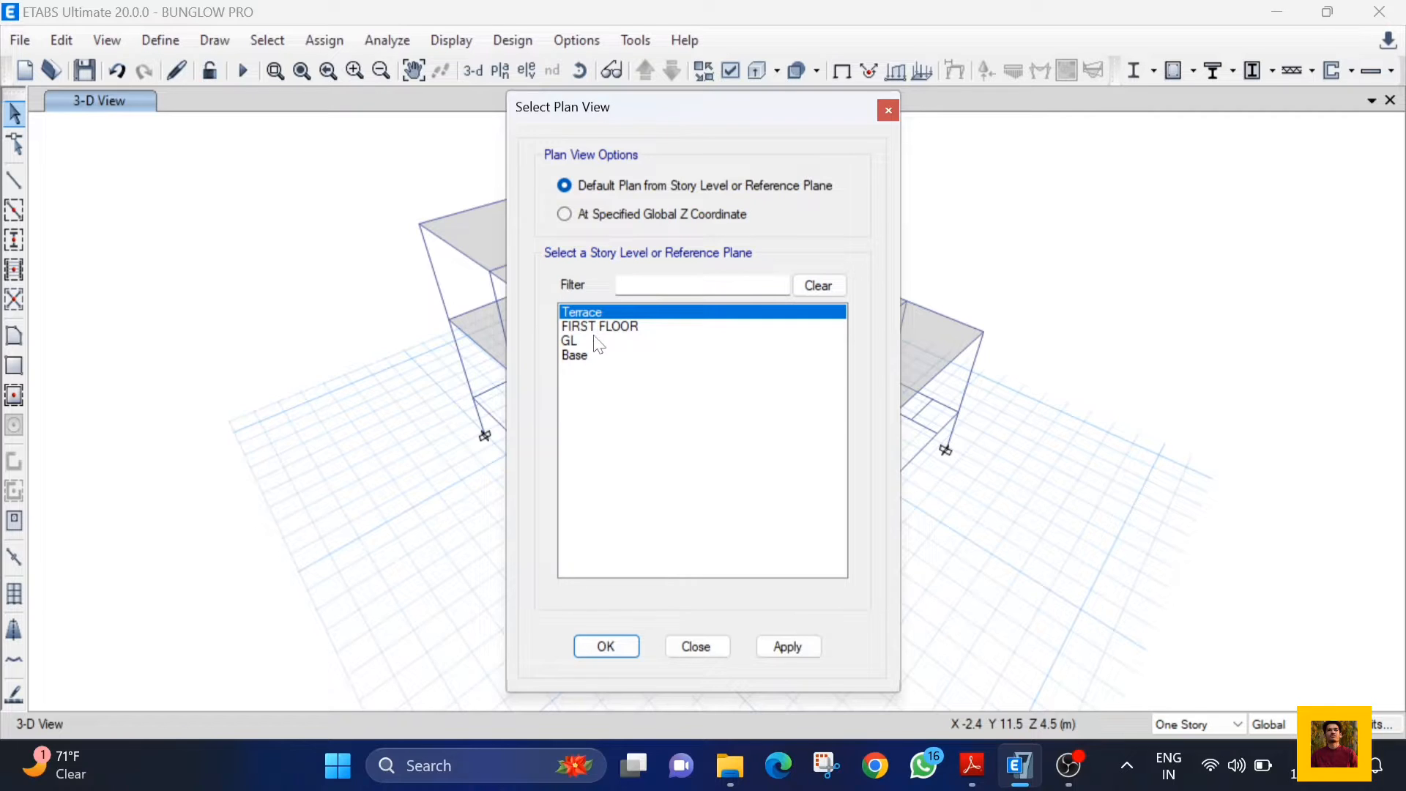
{"action": "left_click", "coordinate": [599, 327]}
{"action": "left_click", "coordinate": [606, 646]}
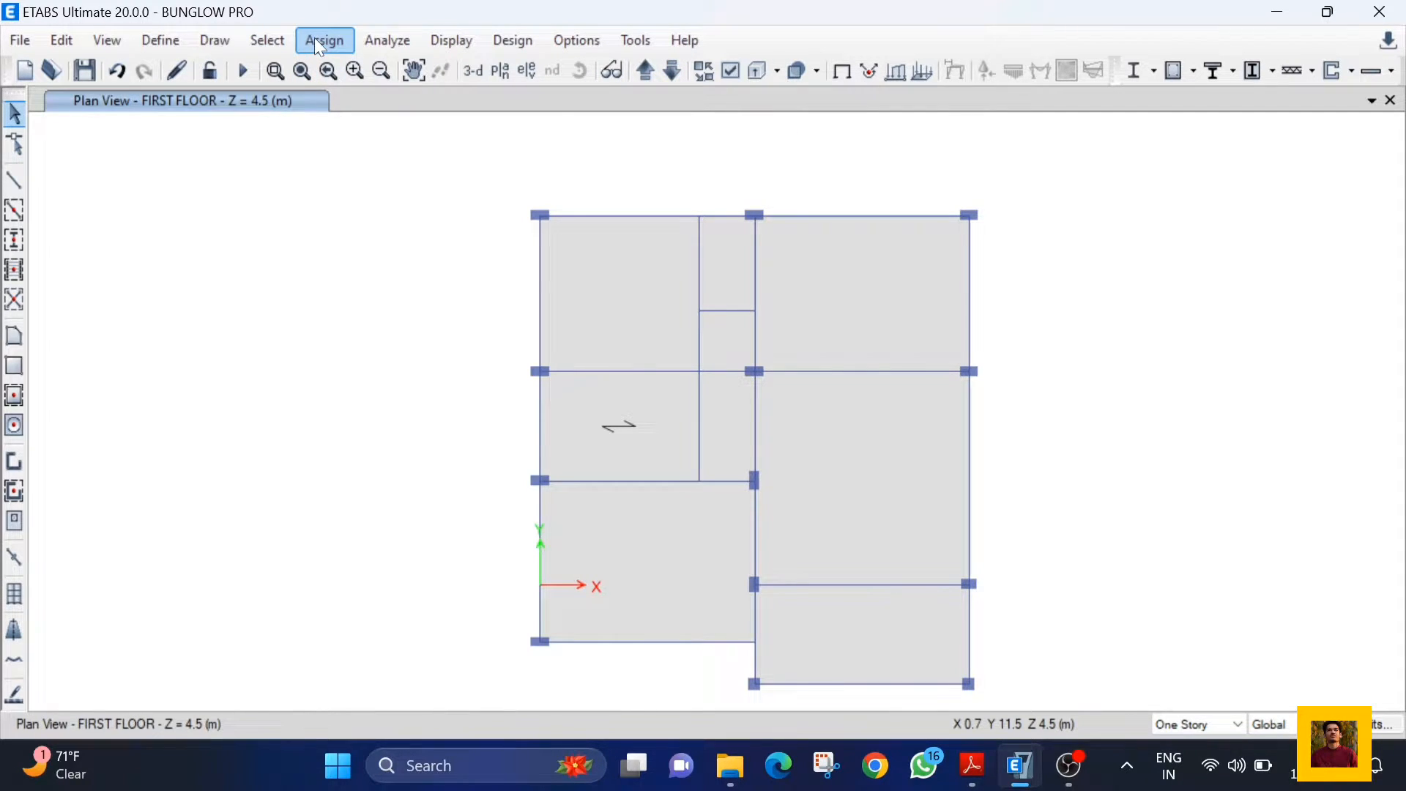
Step: Select all beams in the model by object type
{"action": "left_click", "coordinate": [282, 40]}
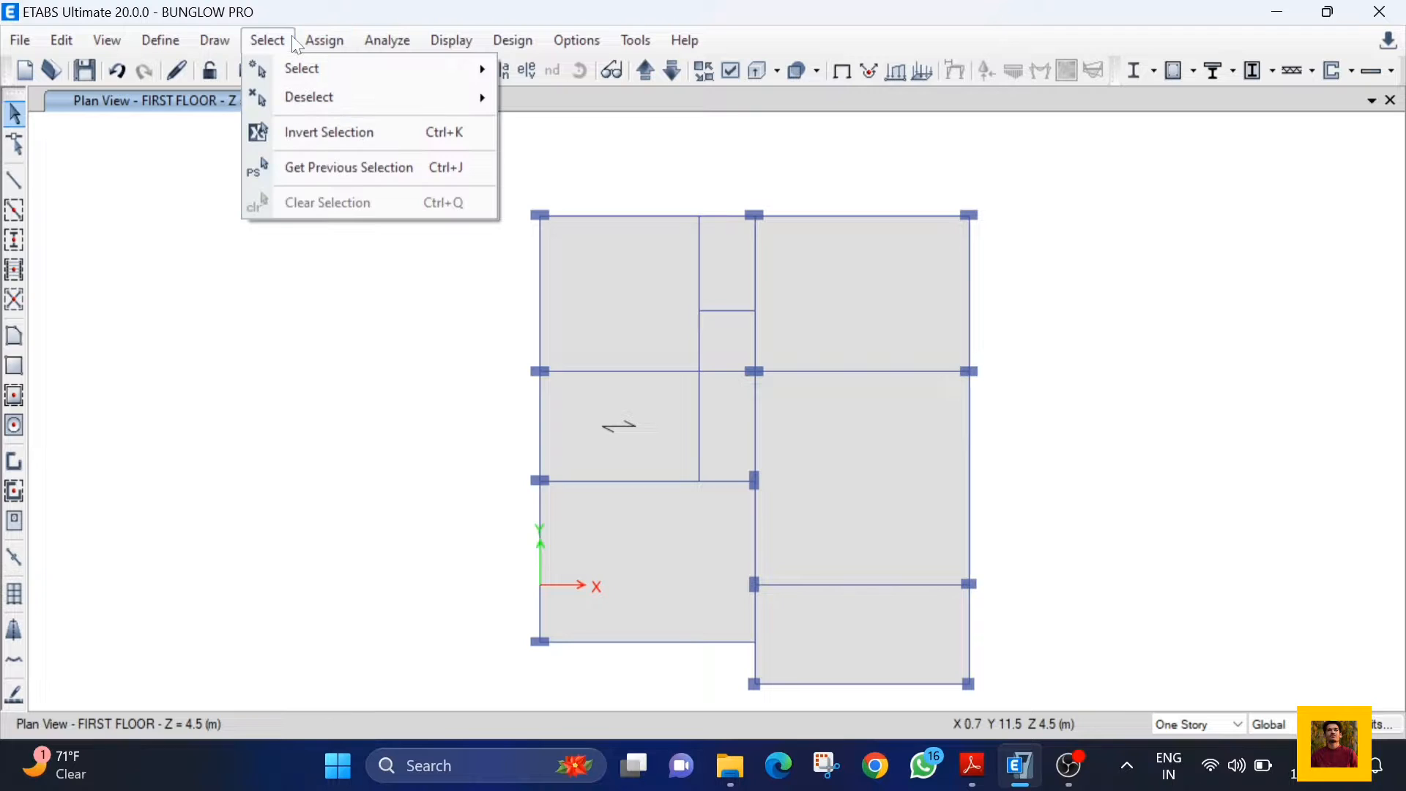
{"action": "mouse_move", "coordinate": [279, 69]}
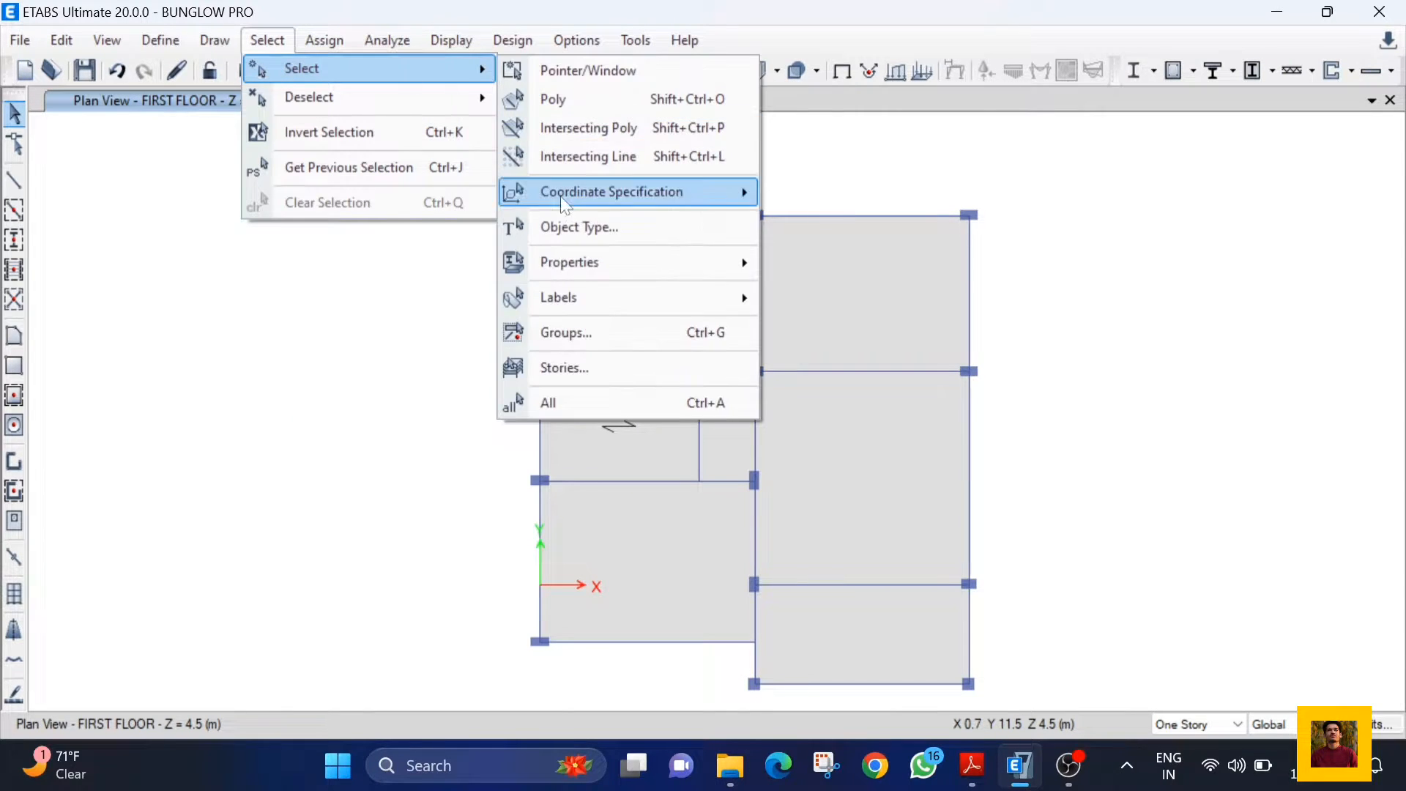
{"action": "left_click", "coordinate": [583, 227]}
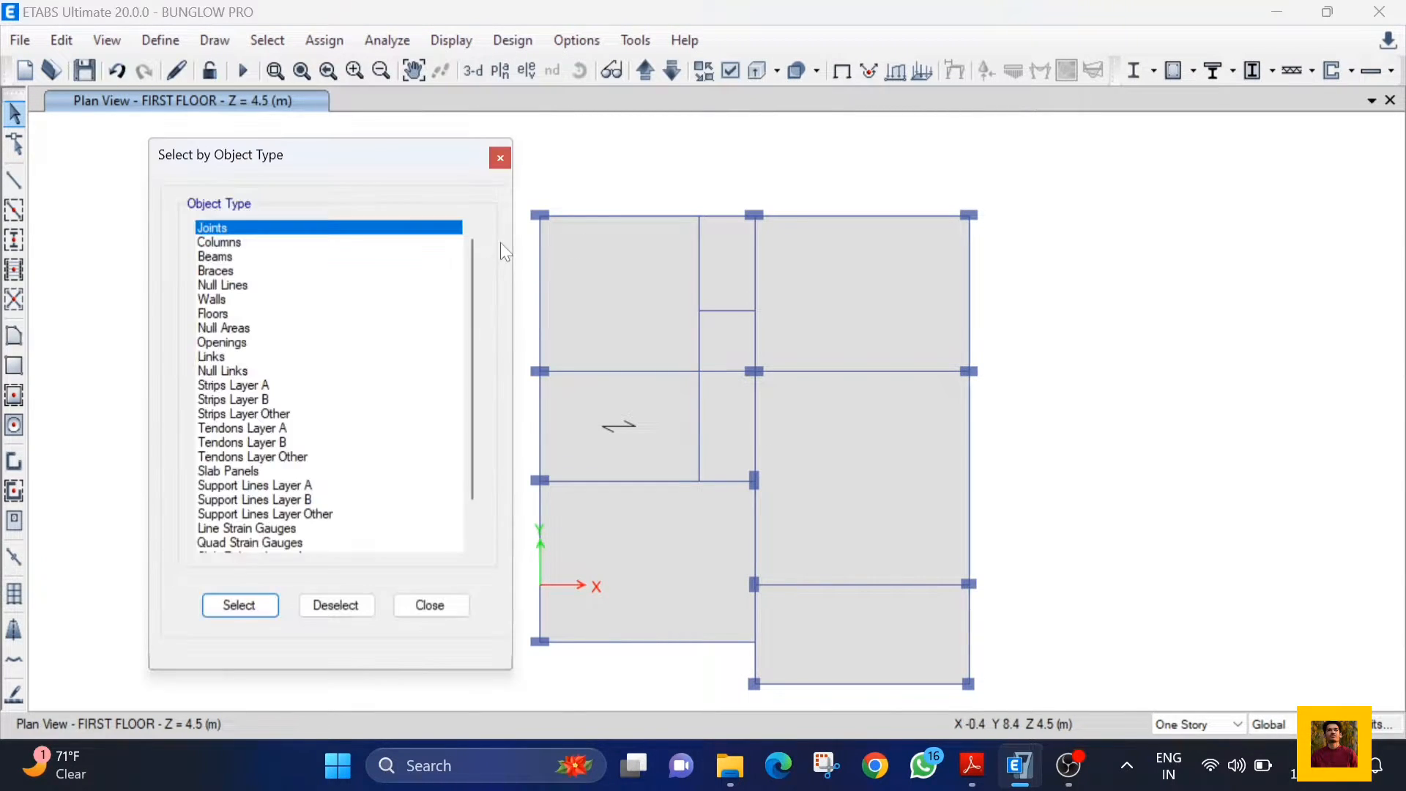
{"action": "left_click", "coordinate": [227, 256]}
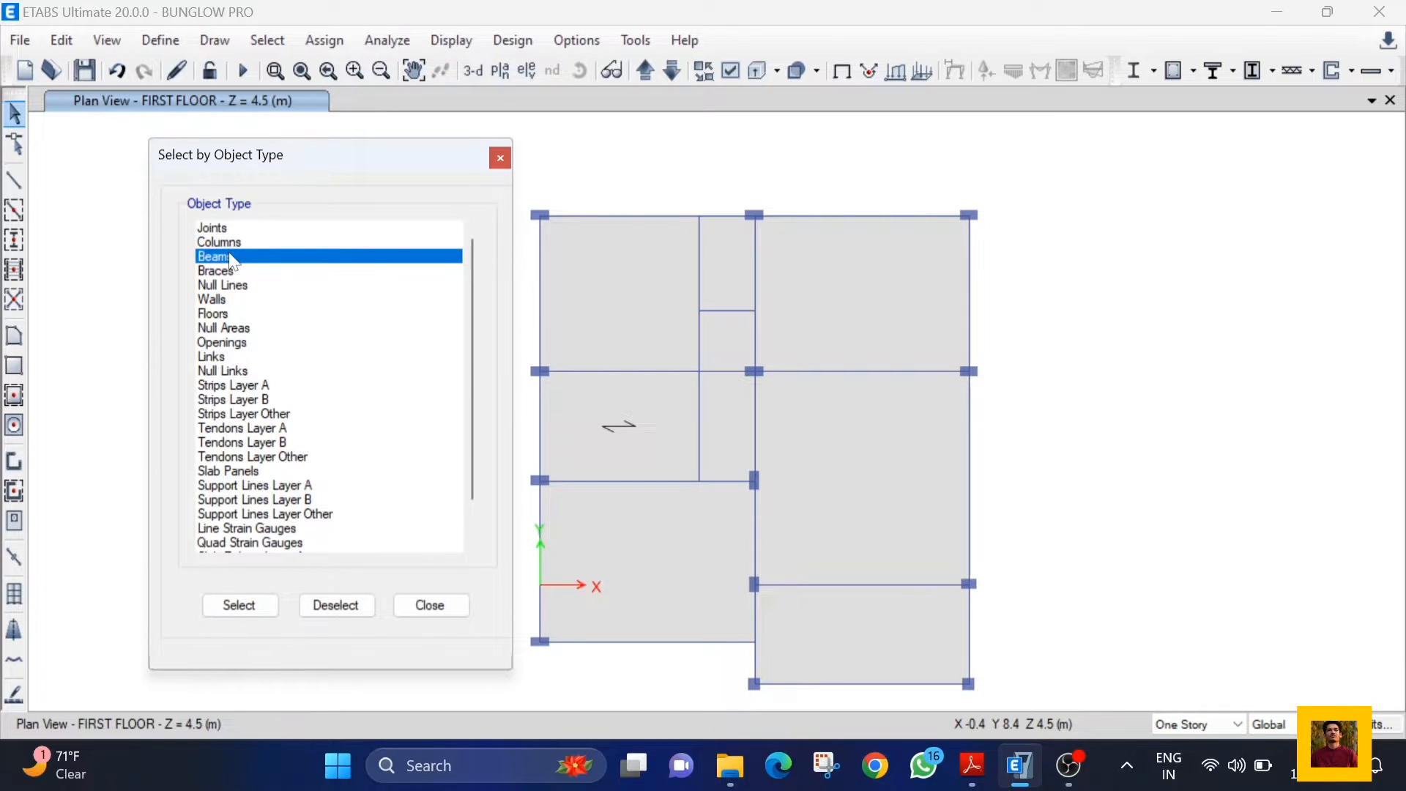
{"action": "left_click", "coordinate": [232, 608]}
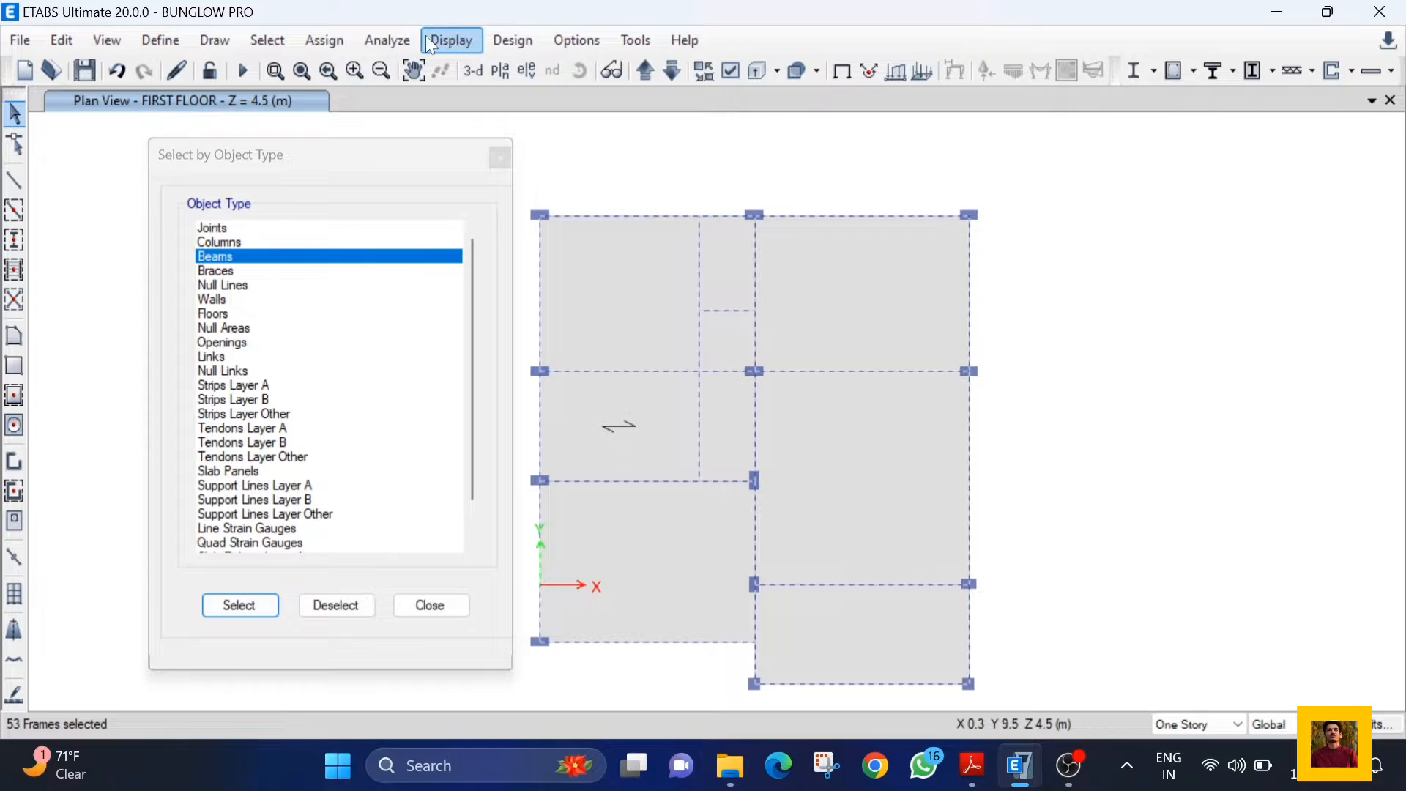
Step: Assign output stations to the selected beams with a minimum number of 13 stations
{"action": "left_click", "coordinate": [328, 41]}
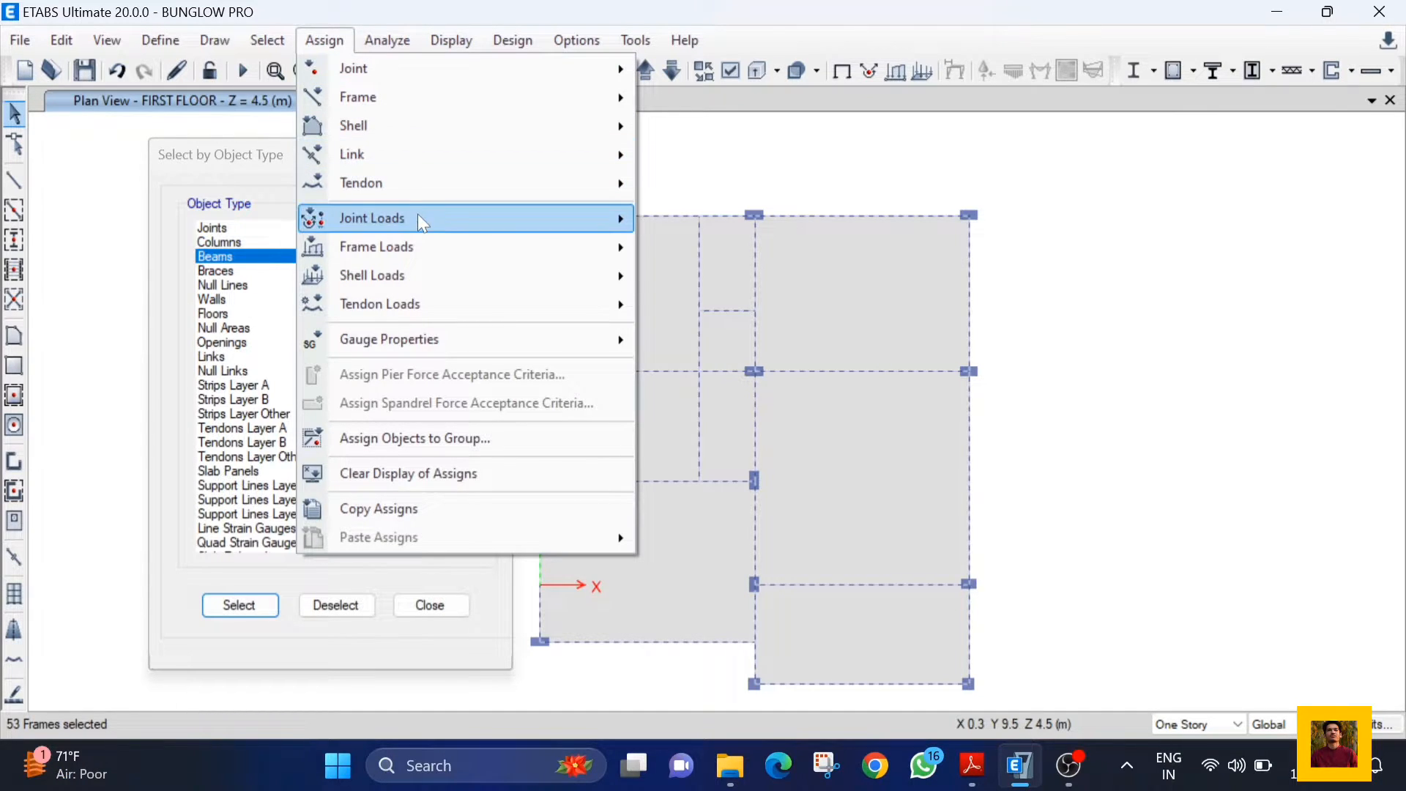
{"action": "mouse_move", "coordinate": [430, 105]}
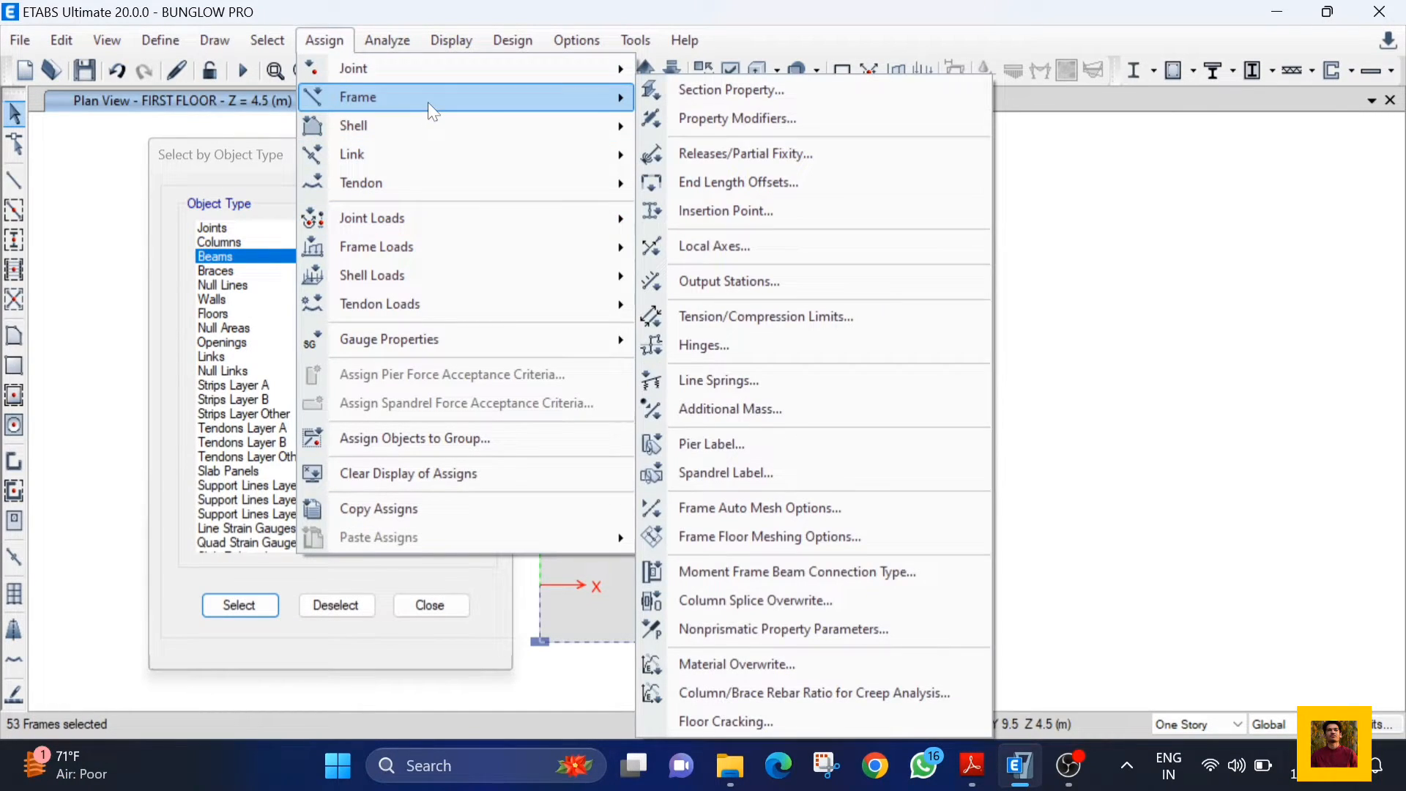
{"action": "left_click", "coordinate": [755, 274]}
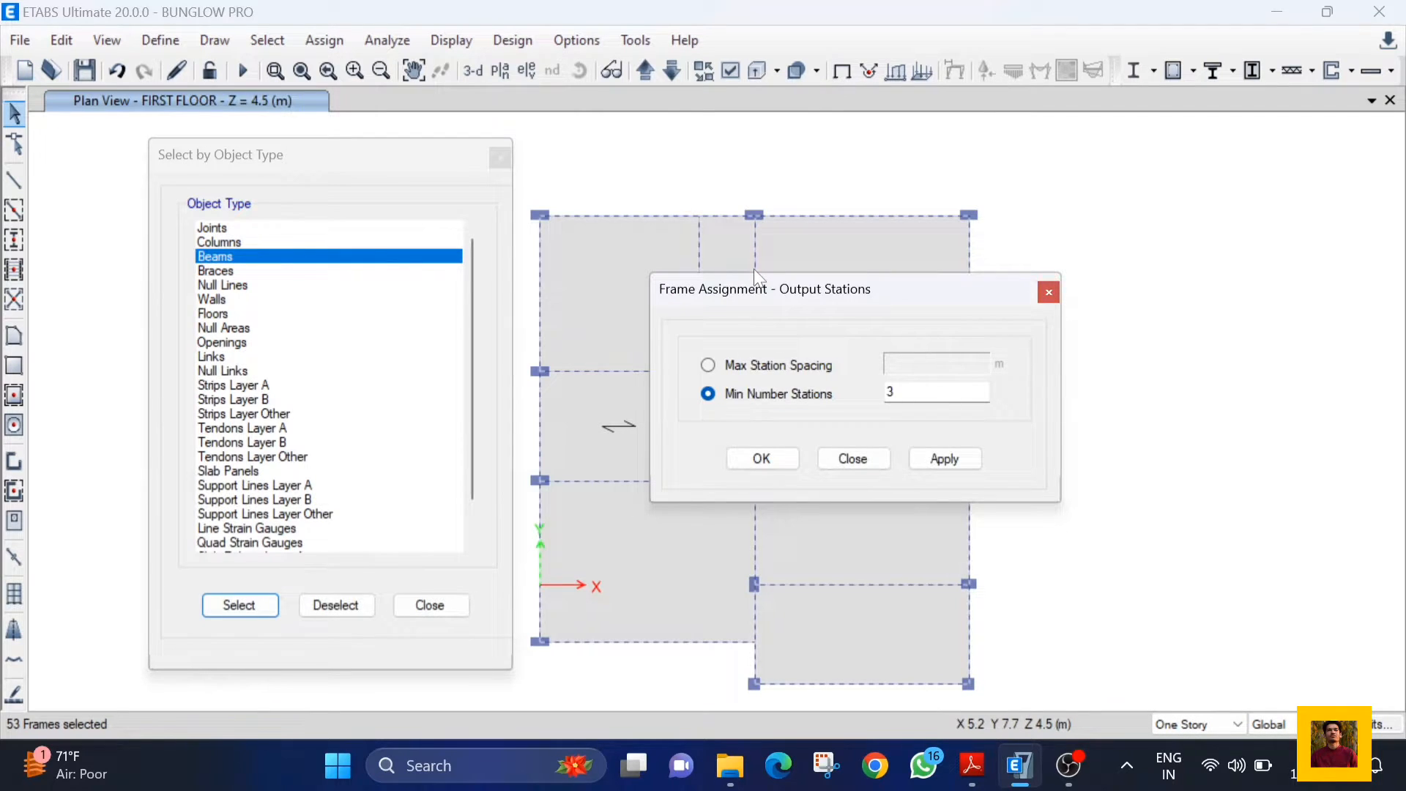
{"action": "double_click", "coordinate": [890, 392]}
{"action": "type", "text": "13"}
{"action": "left_click", "coordinate": [954, 453]}
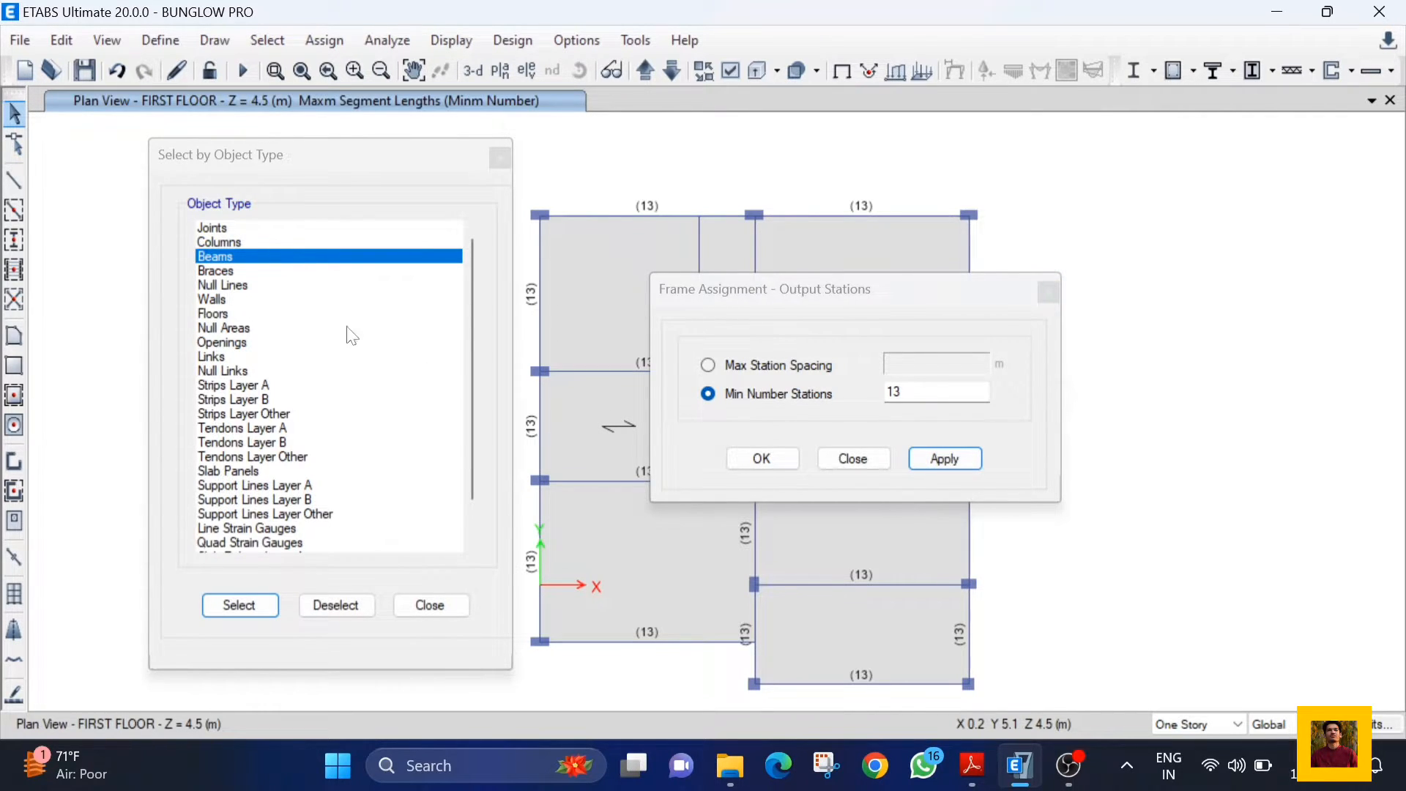
Step: Select all columns by object type and assign them a minimum of 3 output stations
{"action": "left_click", "coordinate": [233, 244]}
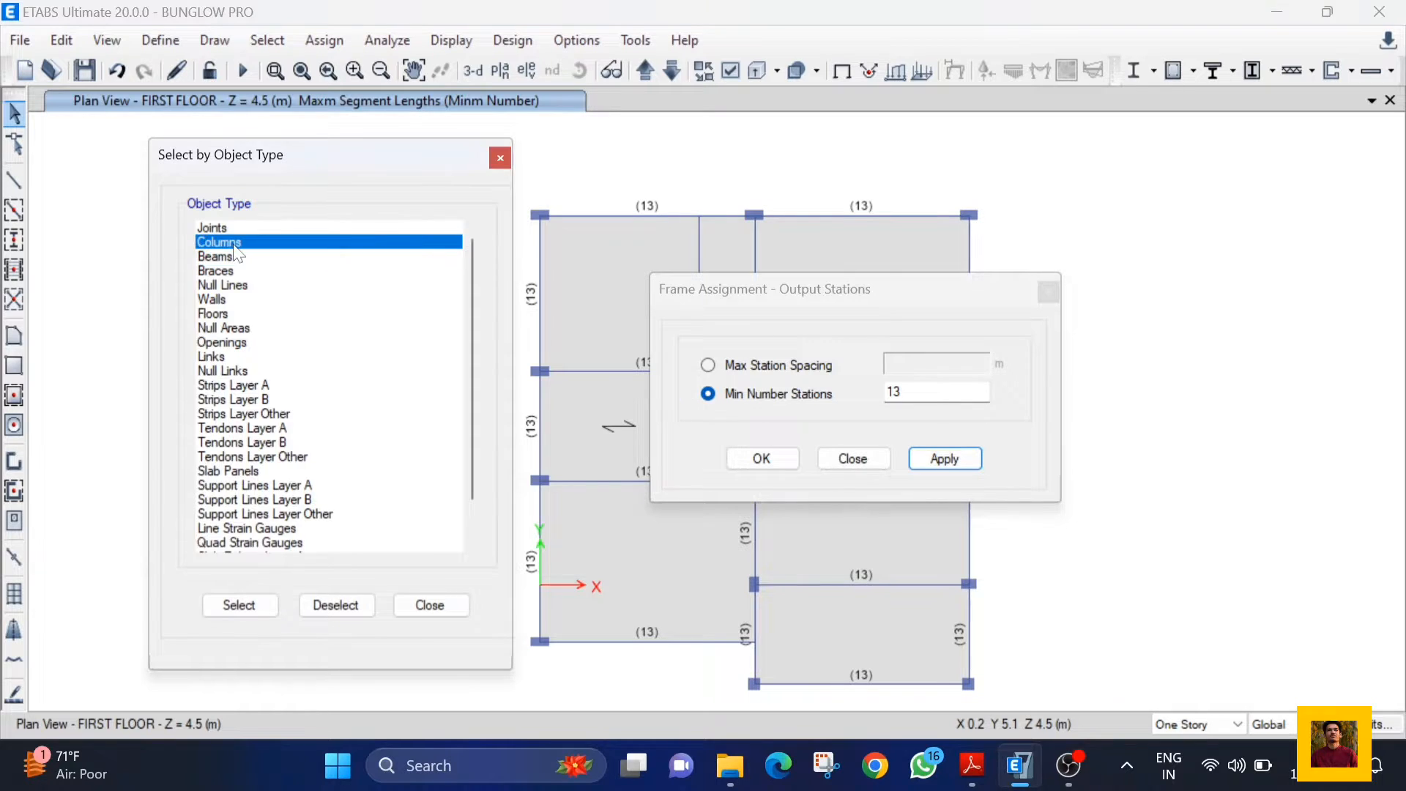
{"action": "left_click", "coordinate": [246, 605]}
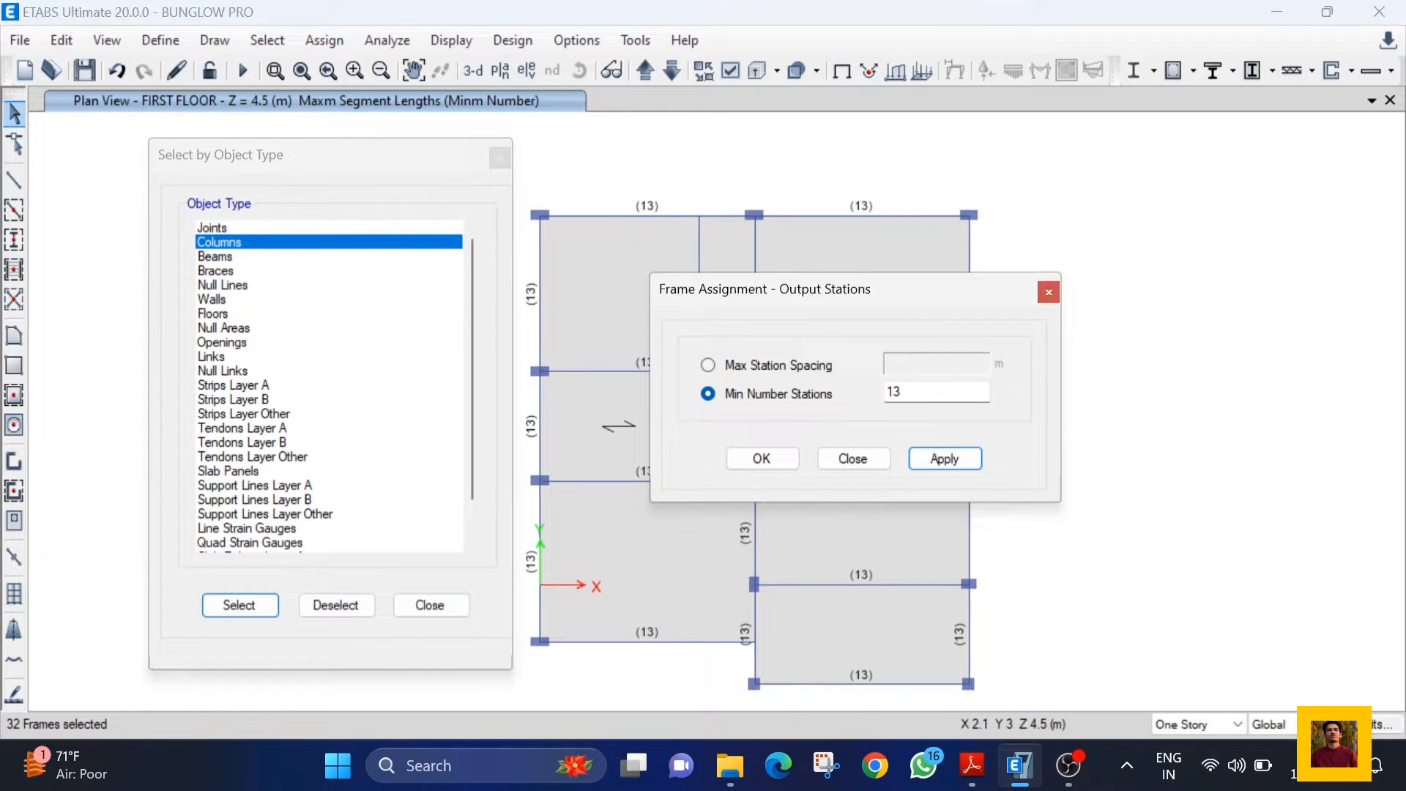
{"action": "type", "text": "3"}
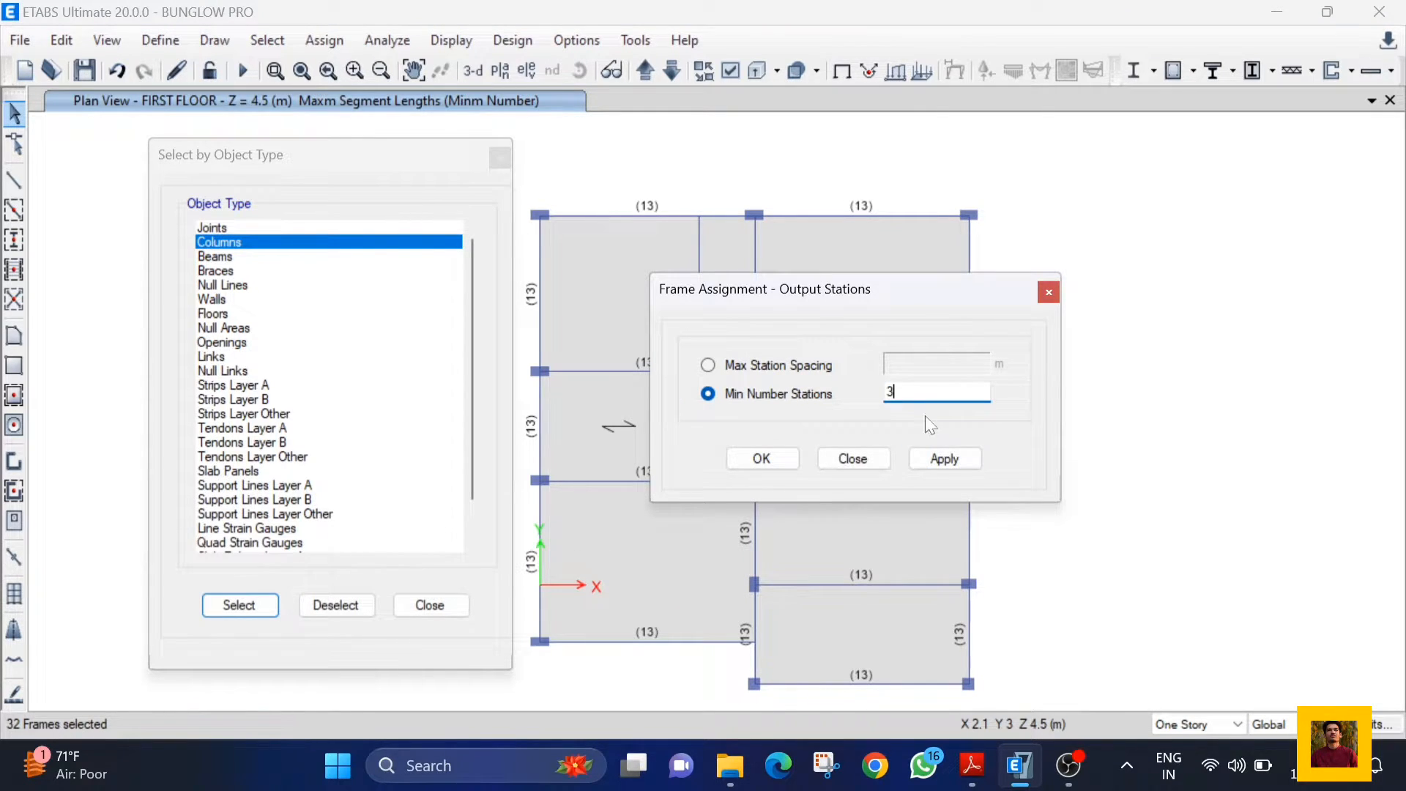
{"action": "left_click", "coordinate": [963, 460]}
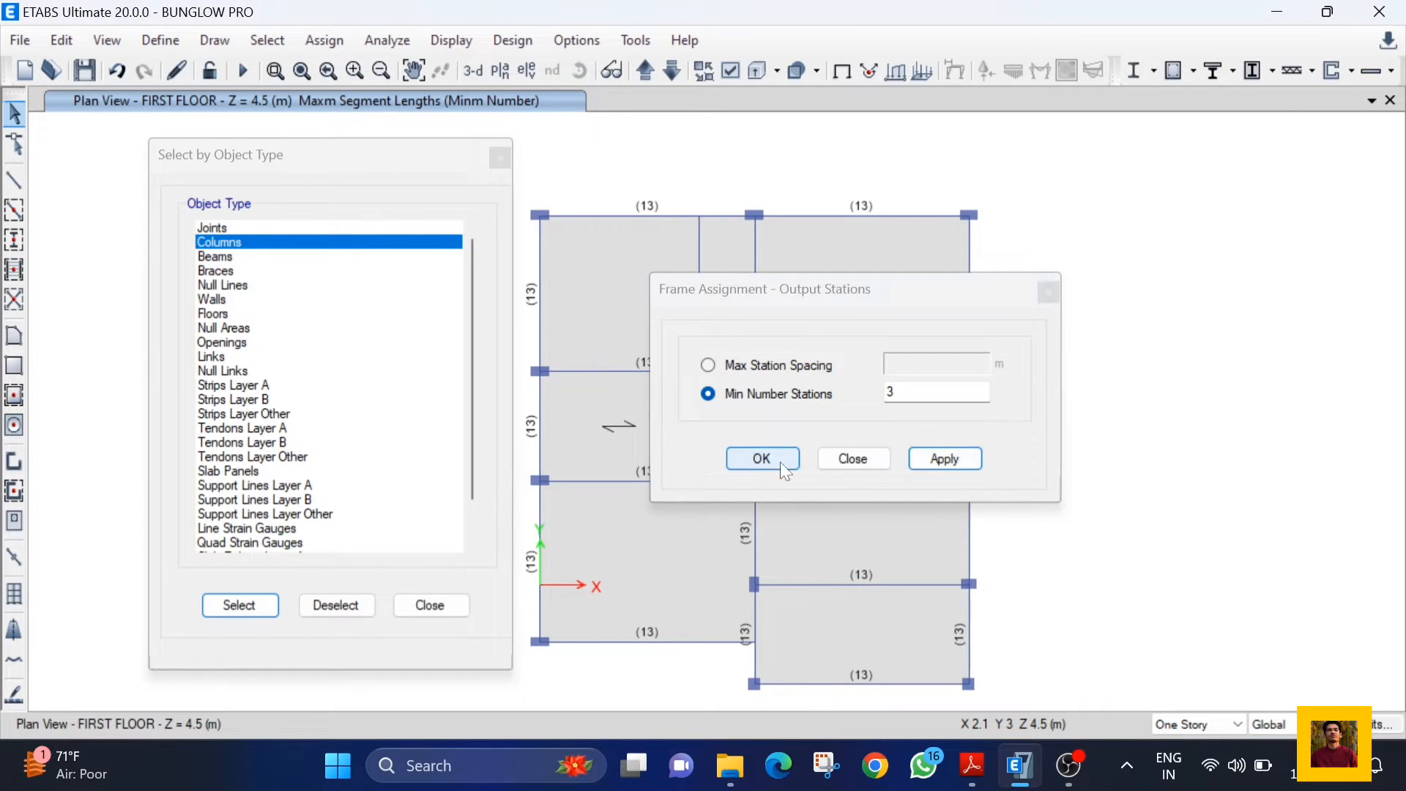
{"action": "left_click", "coordinate": [761, 458]}
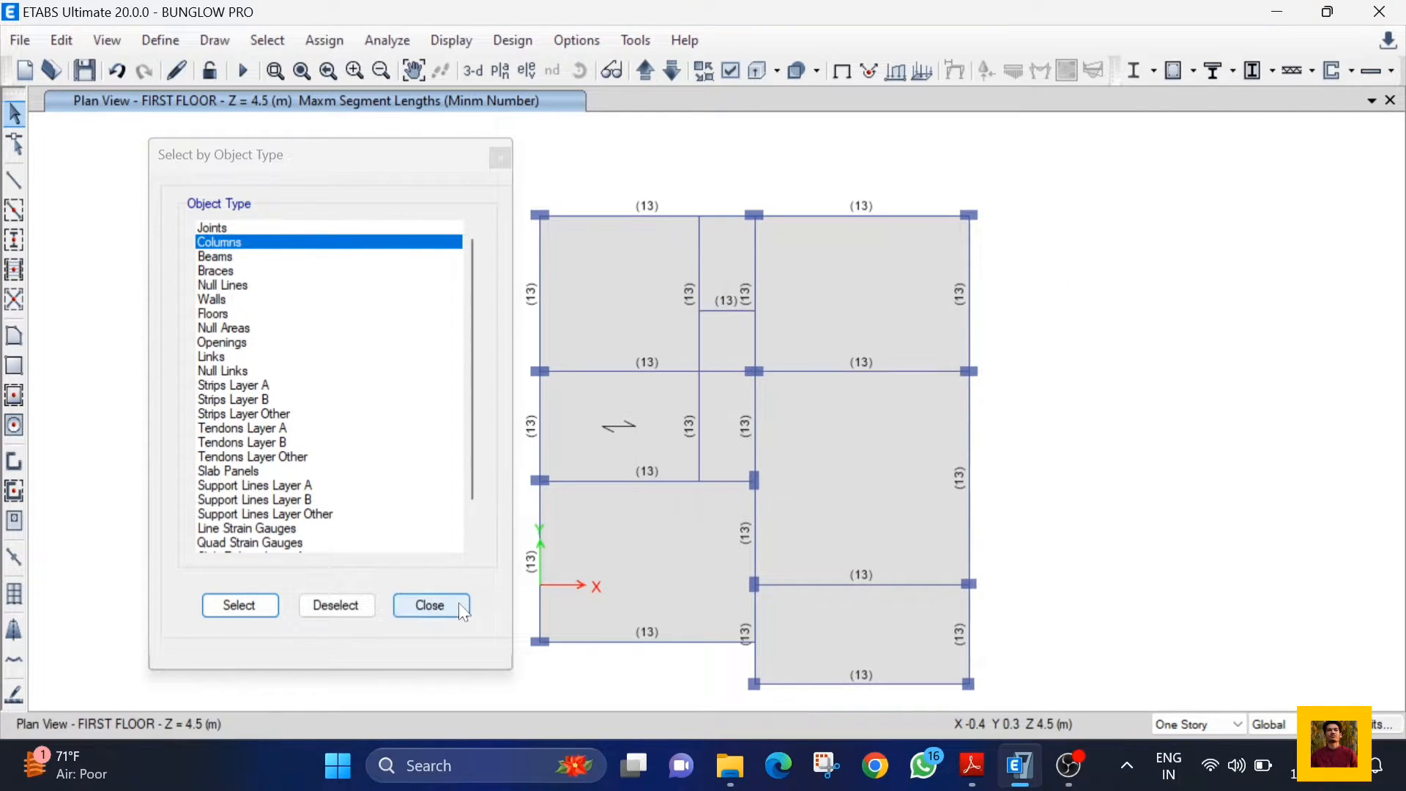
{"action": "left_click", "coordinate": [460, 612]}
Step: Check the output station assignment of the first-floor beam B10 along the plan's upper edge
{"action": "mouse_move", "coordinate": [699, 266]}
{"action": "left_click", "coordinate": [680, 215]}
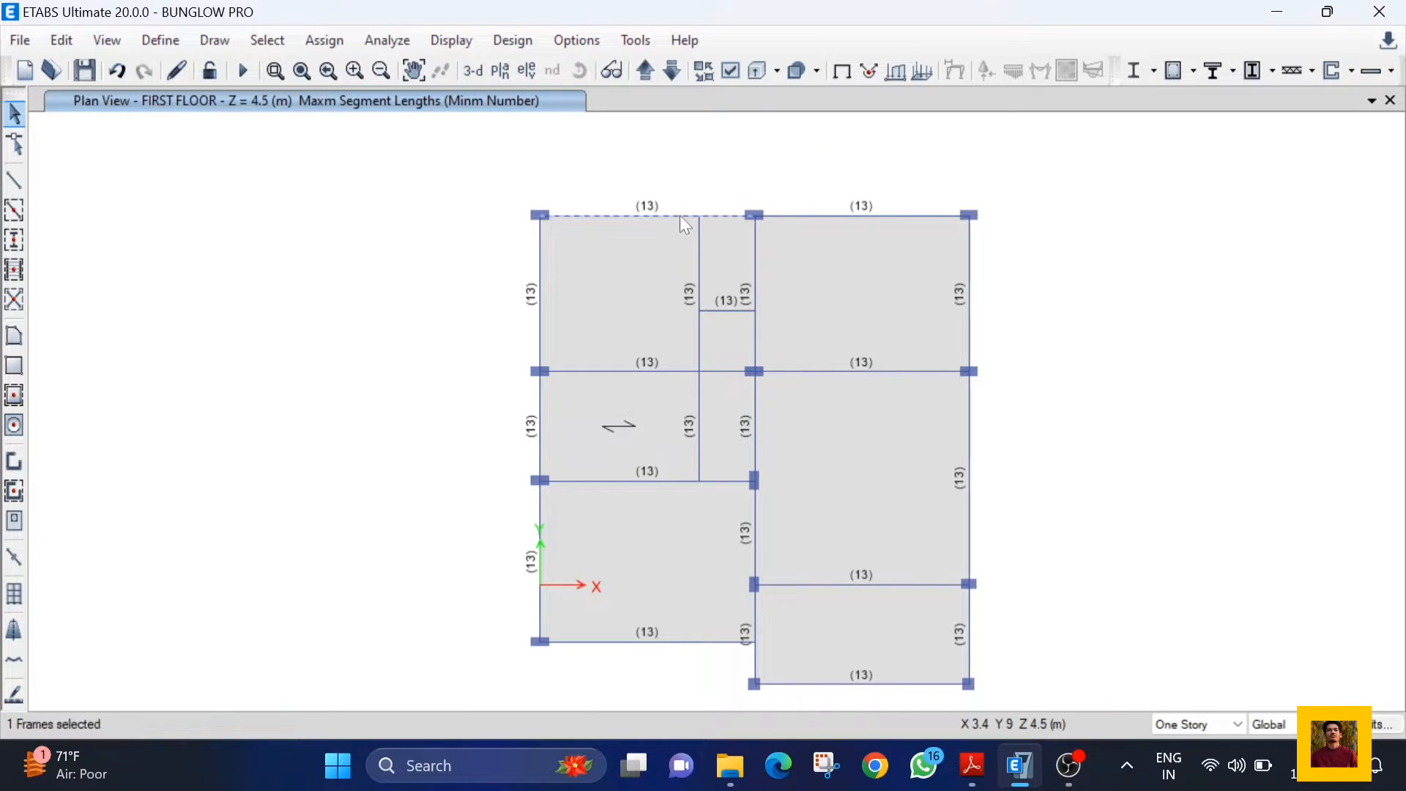
{"action": "right_click", "coordinate": [680, 216]}
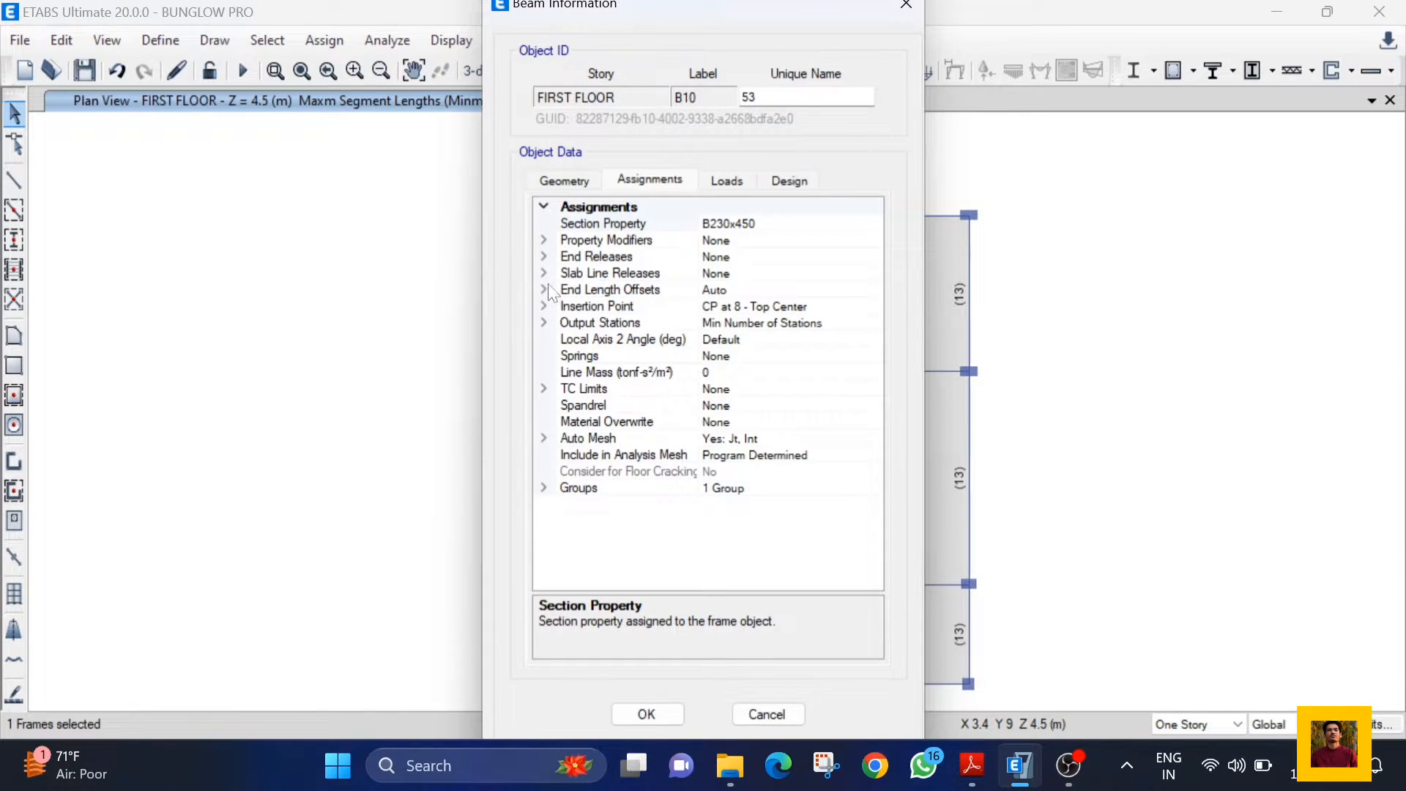
{"action": "left_click", "coordinate": [542, 323]}
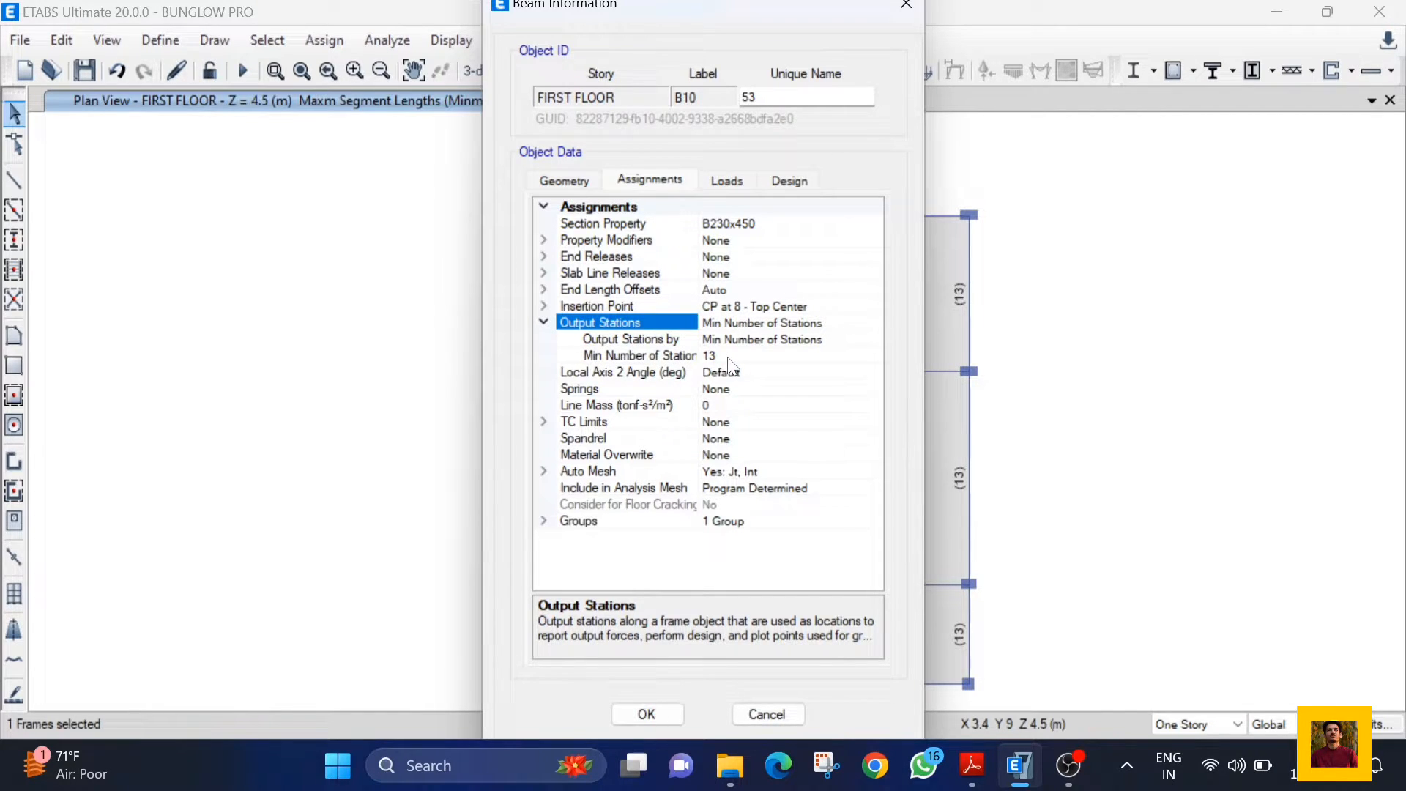
{"action": "left_click", "coordinate": [762, 711]}
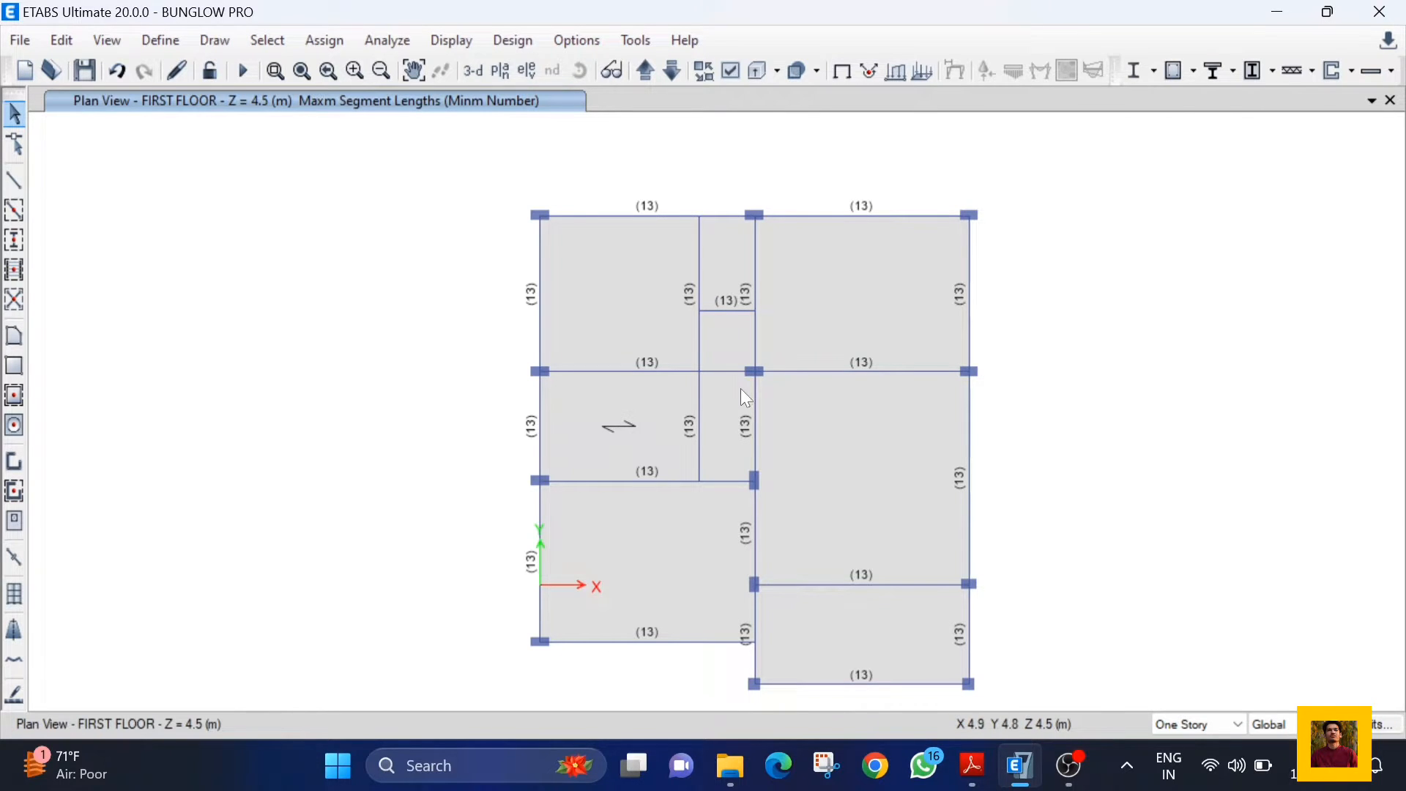
Step: Check the output station assignment of first-floor column C6 at the middle of the plan
{"action": "left_click", "coordinate": [753, 375], "text": "ctrl"}
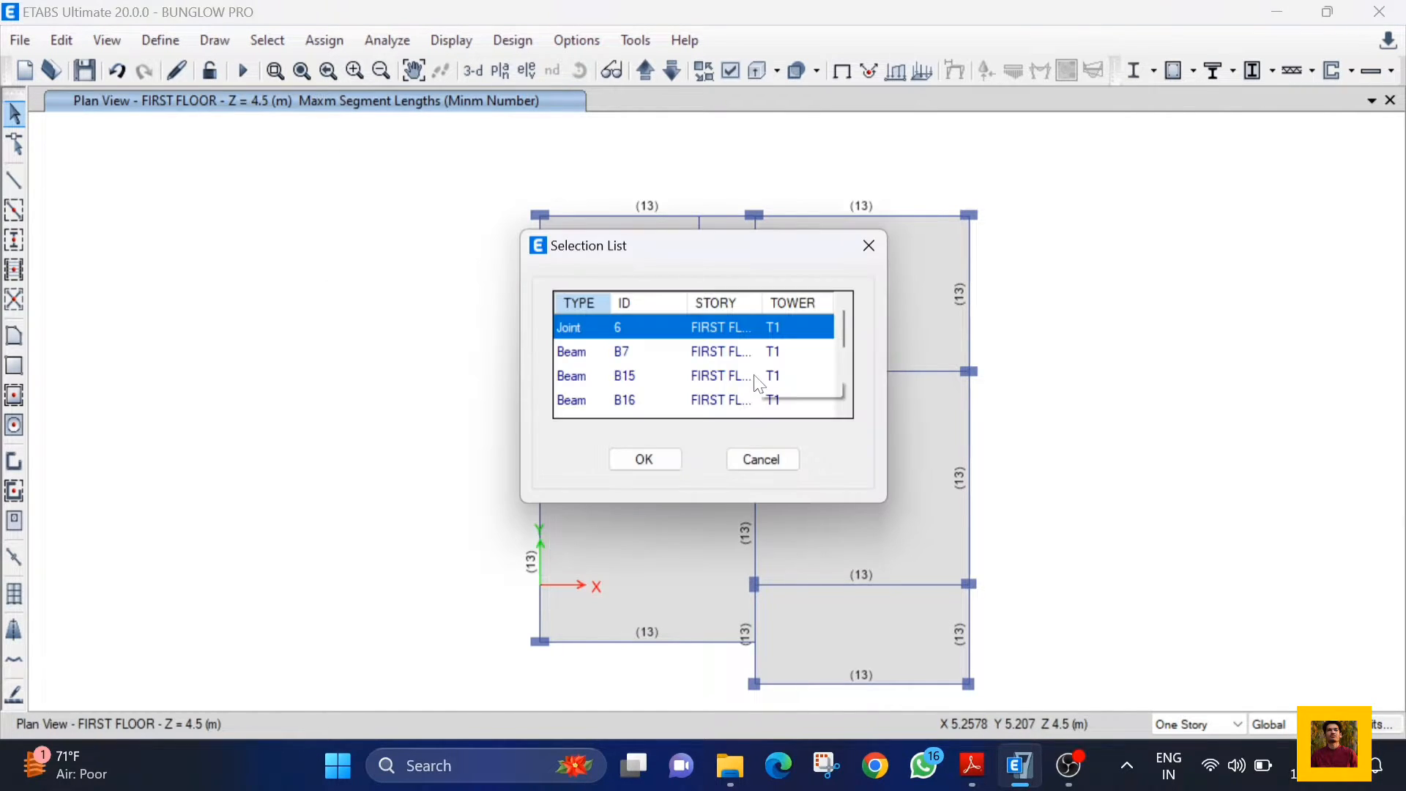
{"action": "scroll", "coordinate": [746, 381], "scroll_direction": "down", "scroll_amount": 1}
{"action": "left_click", "coordinate": [688, 375]}
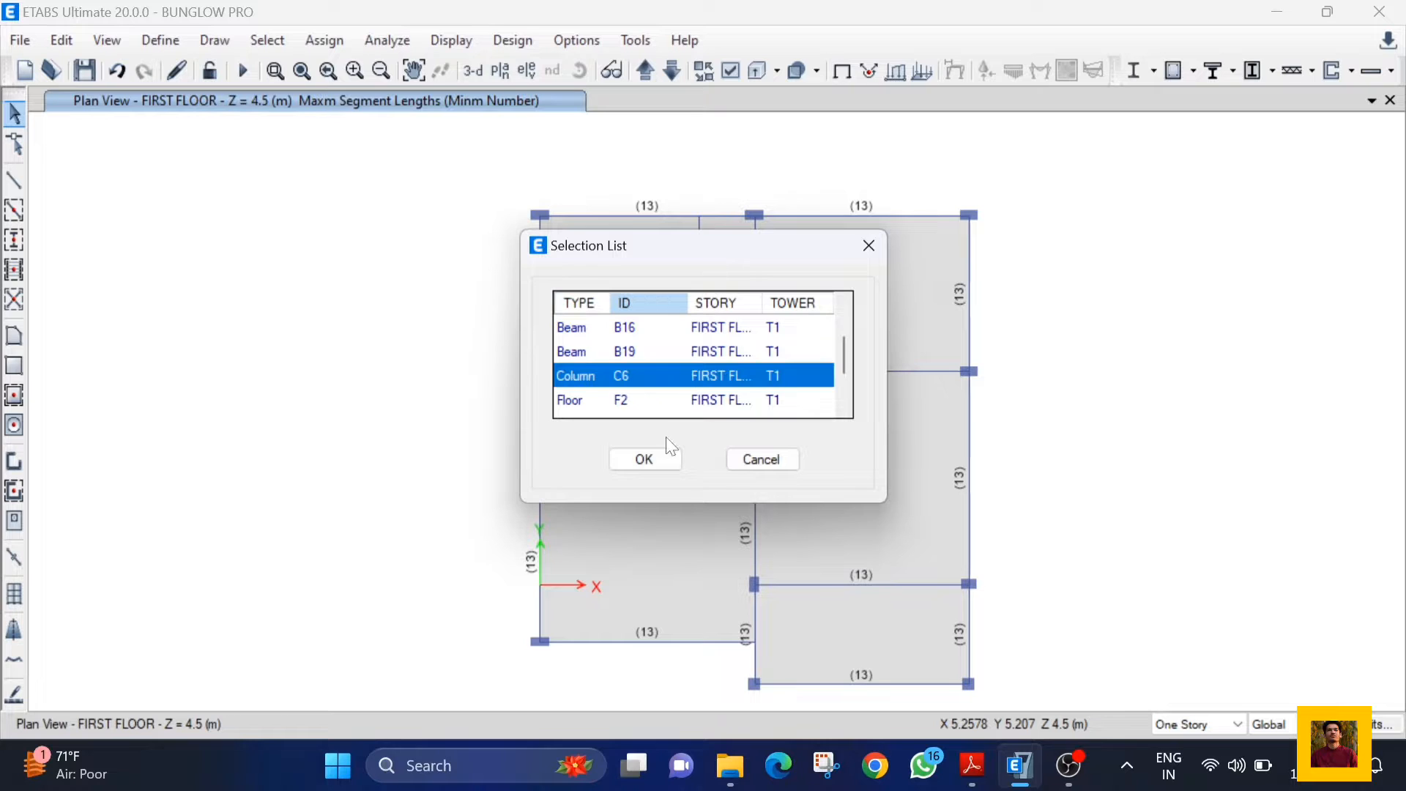
{"action": "left_click", "coordinate": [659, 458]}
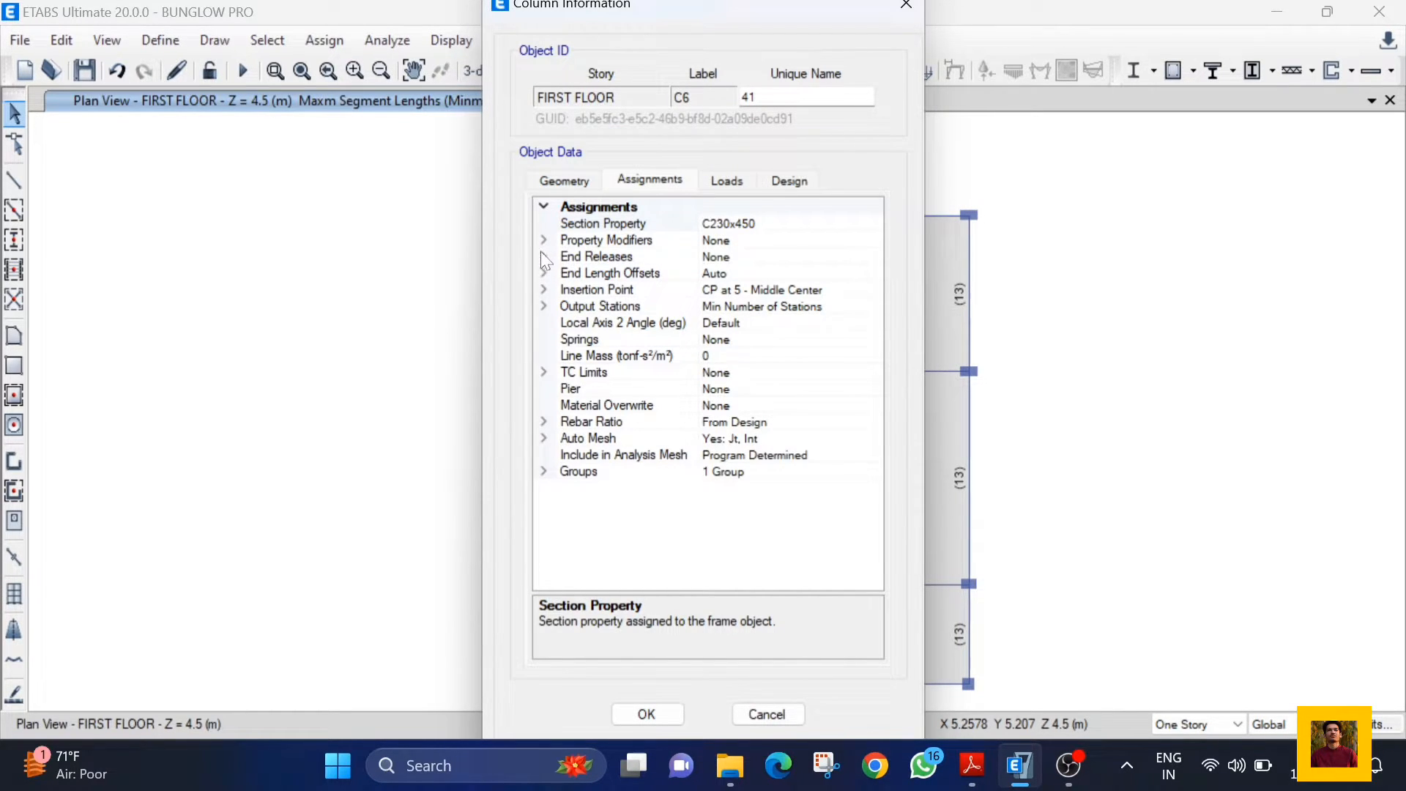
{"action": "left_click", "coordinate": [543, 306]}
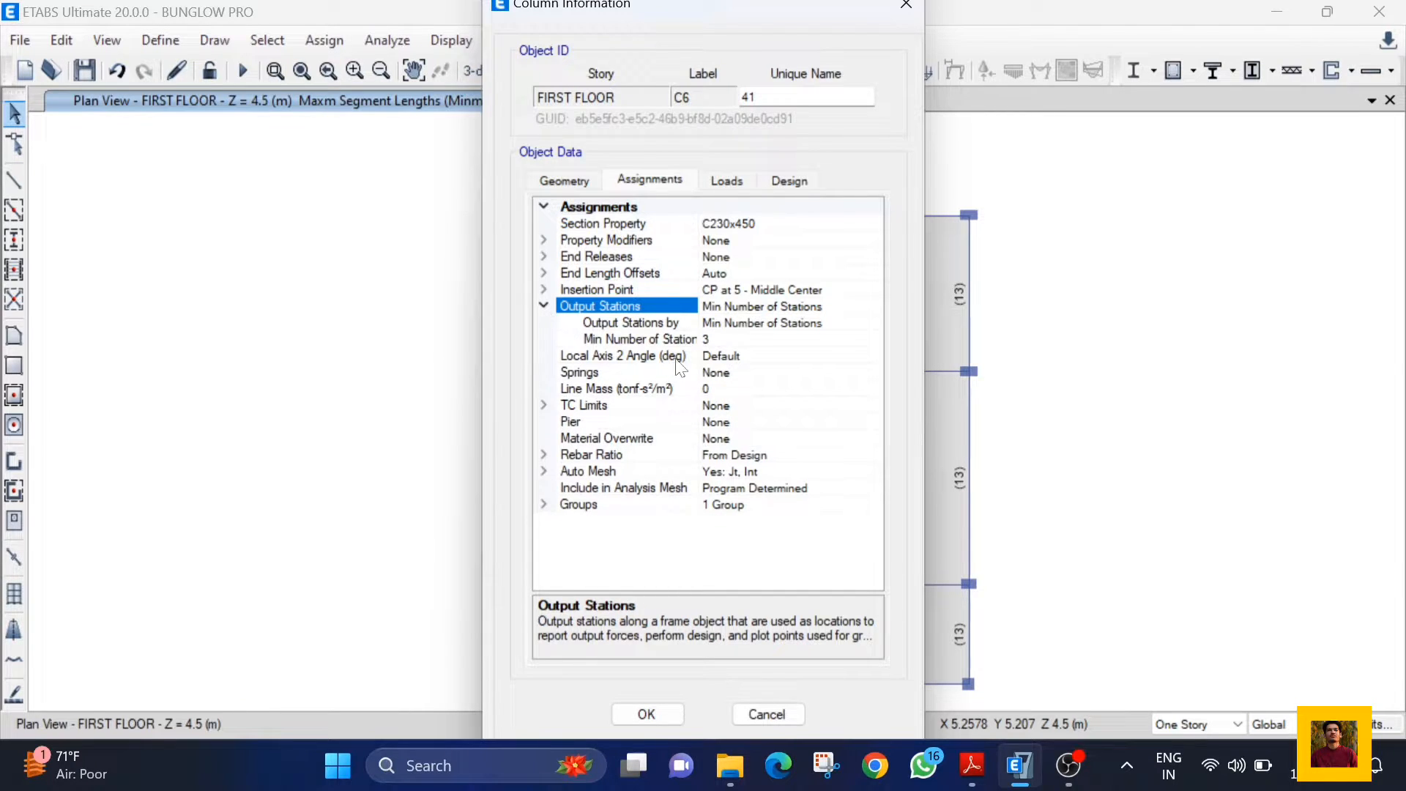
{"action": "left_click", "coordinate": [749, 713]}
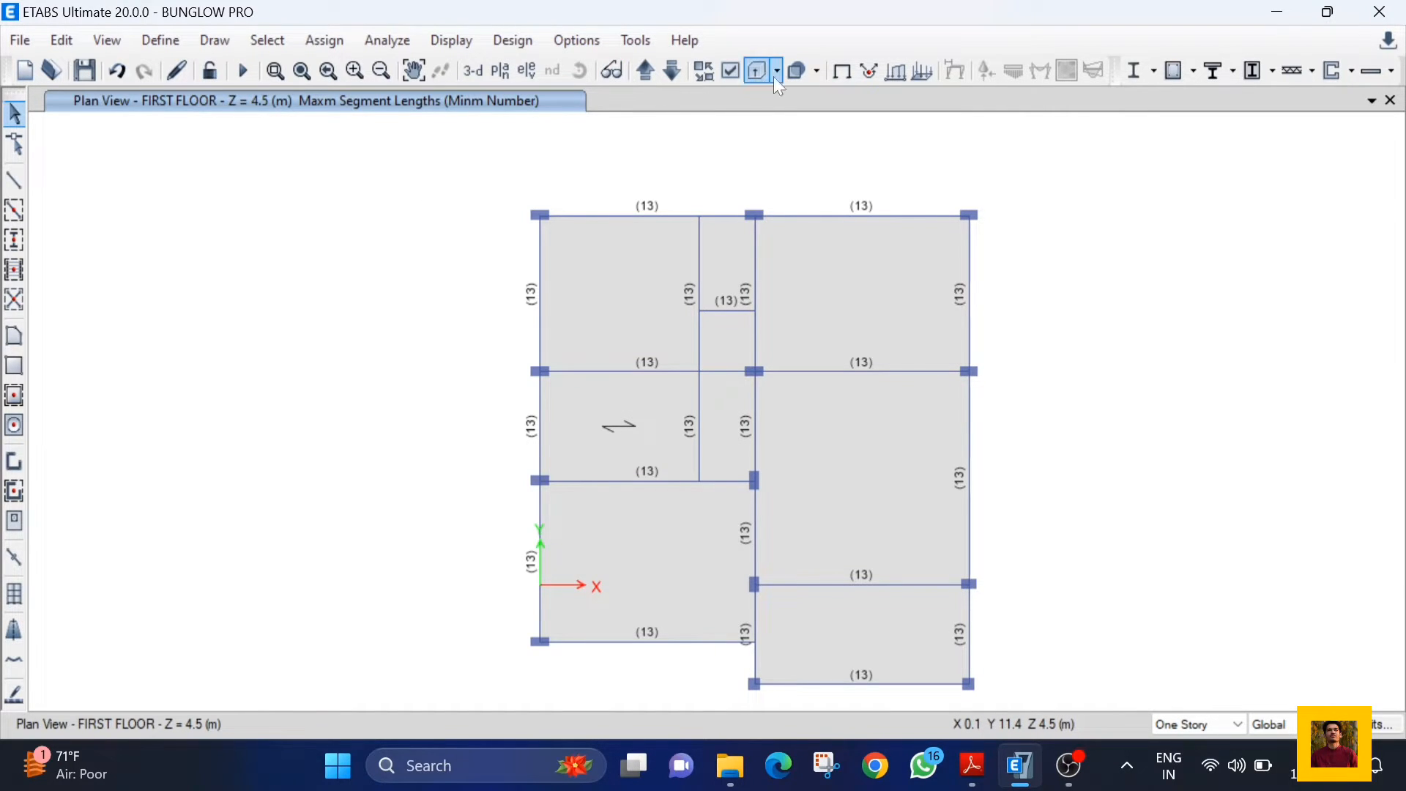
Step: Run the analysis with the assignment labels cleared and show the undeformed plan of the GL story
{"action": "left_click", "coordinate": [841, 74]}
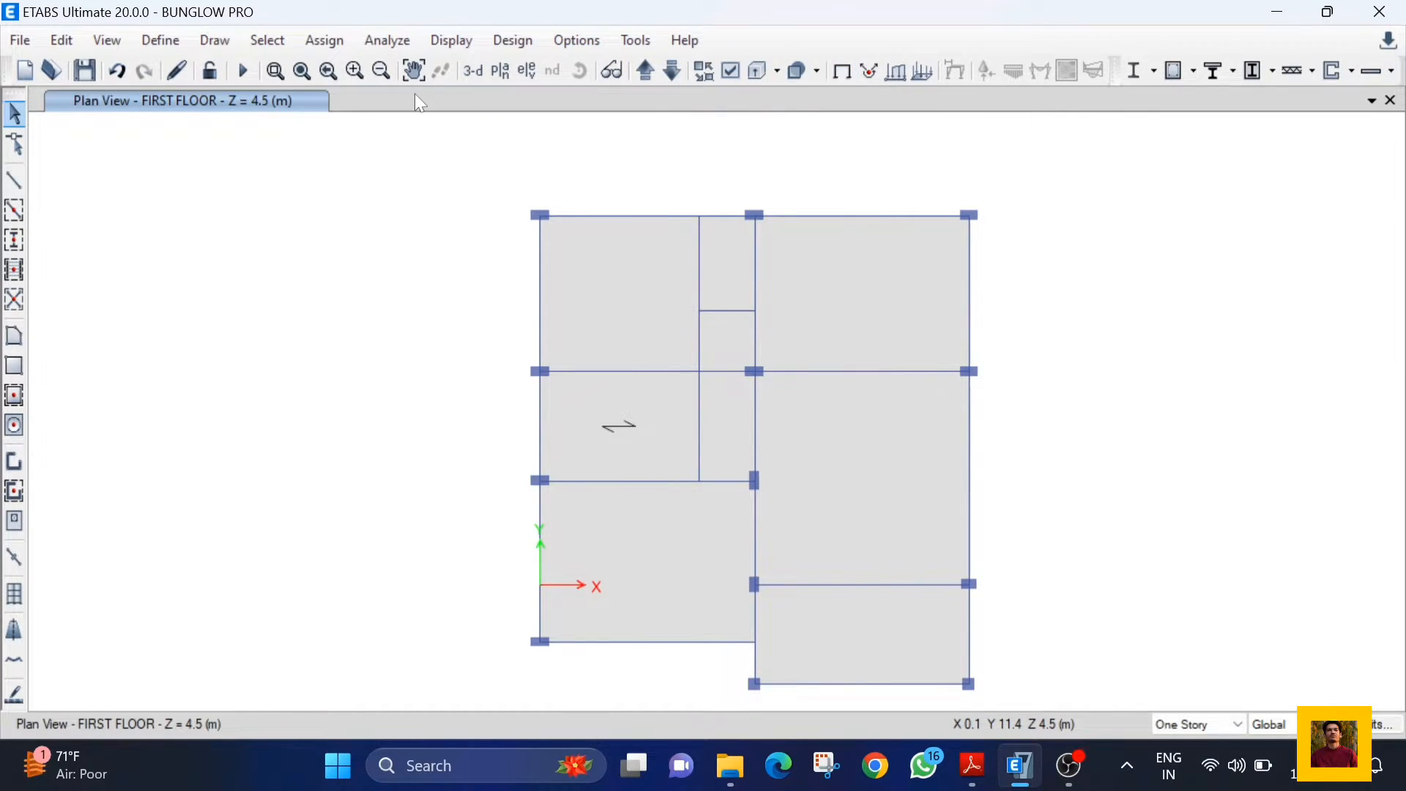
{"action": "left_click", "coordinate": [243, 72]}
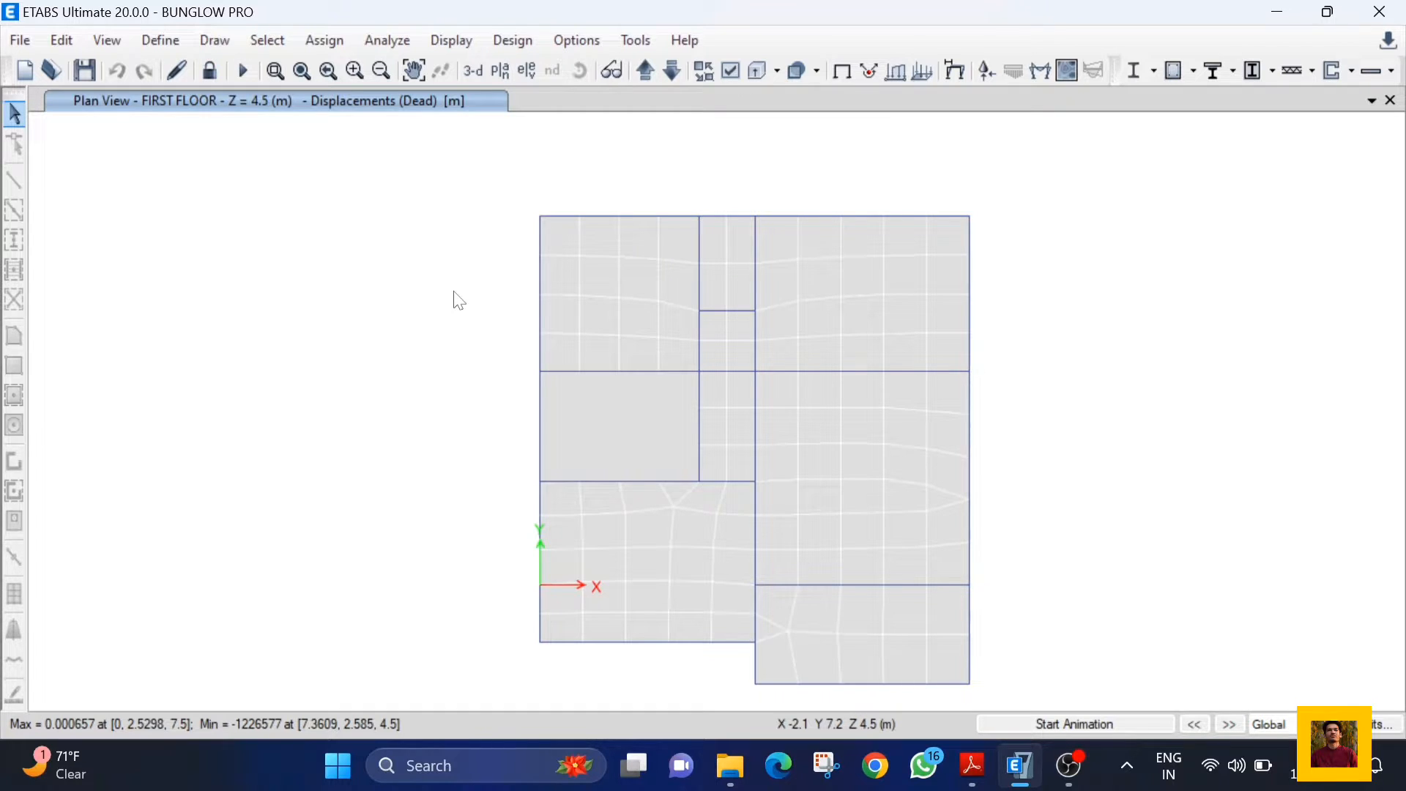
{"action": "left_click", "coordinate": [666, 66]}
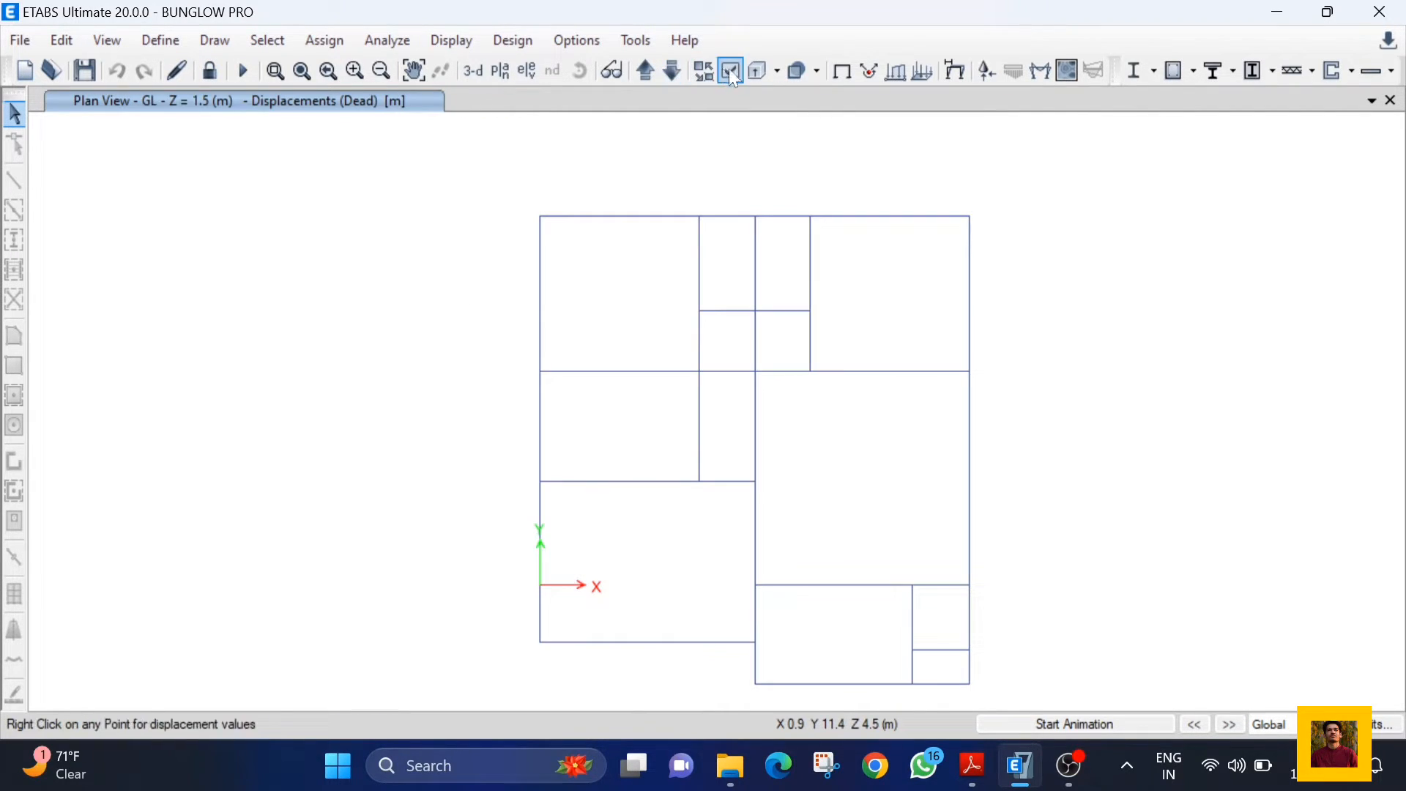
{"action": "left_click", "coordinate": [835, 82]}
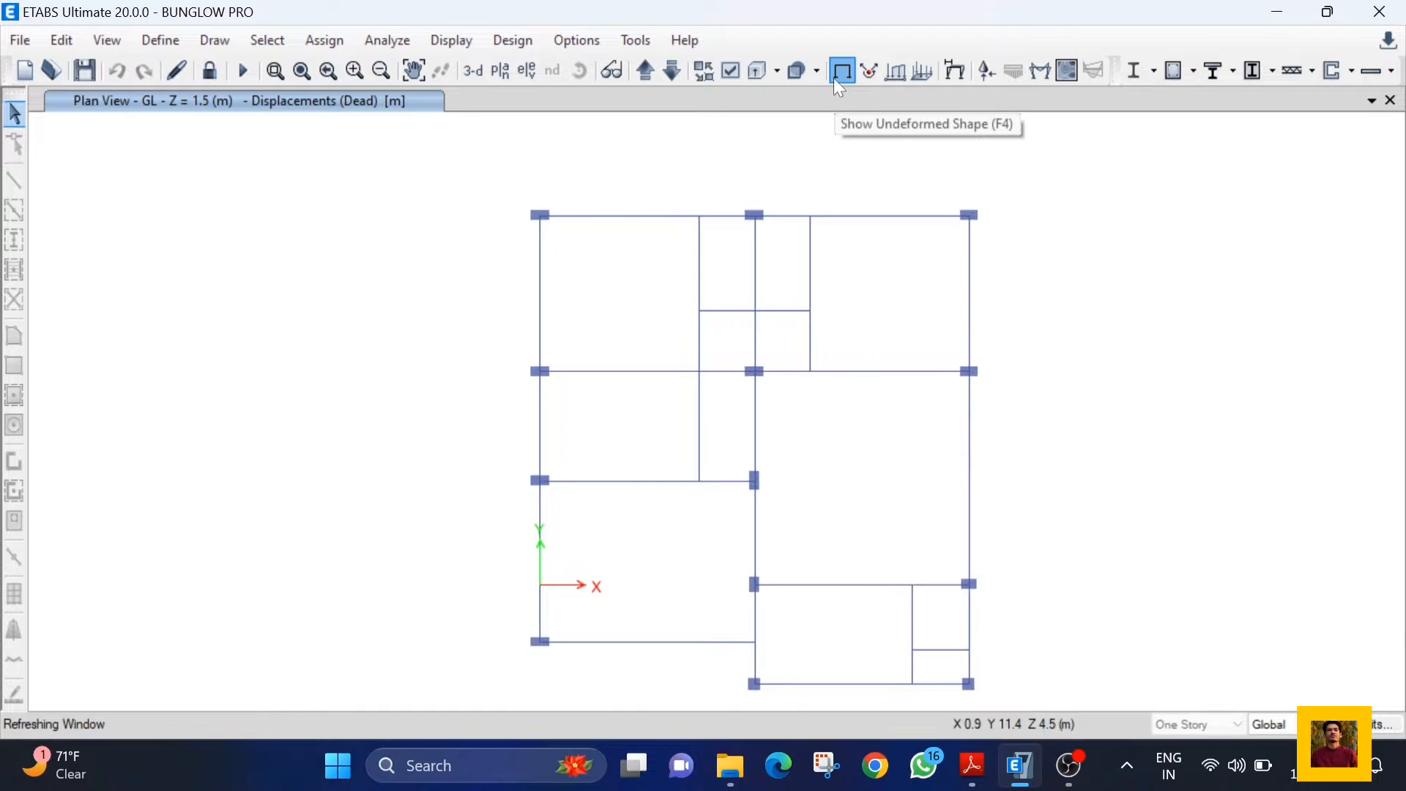
Step: Start exporting the database tables to Access and include only the DConS1 and DConS2 load combinations
{"action": "left_click", "coordinate": [28, 39]}
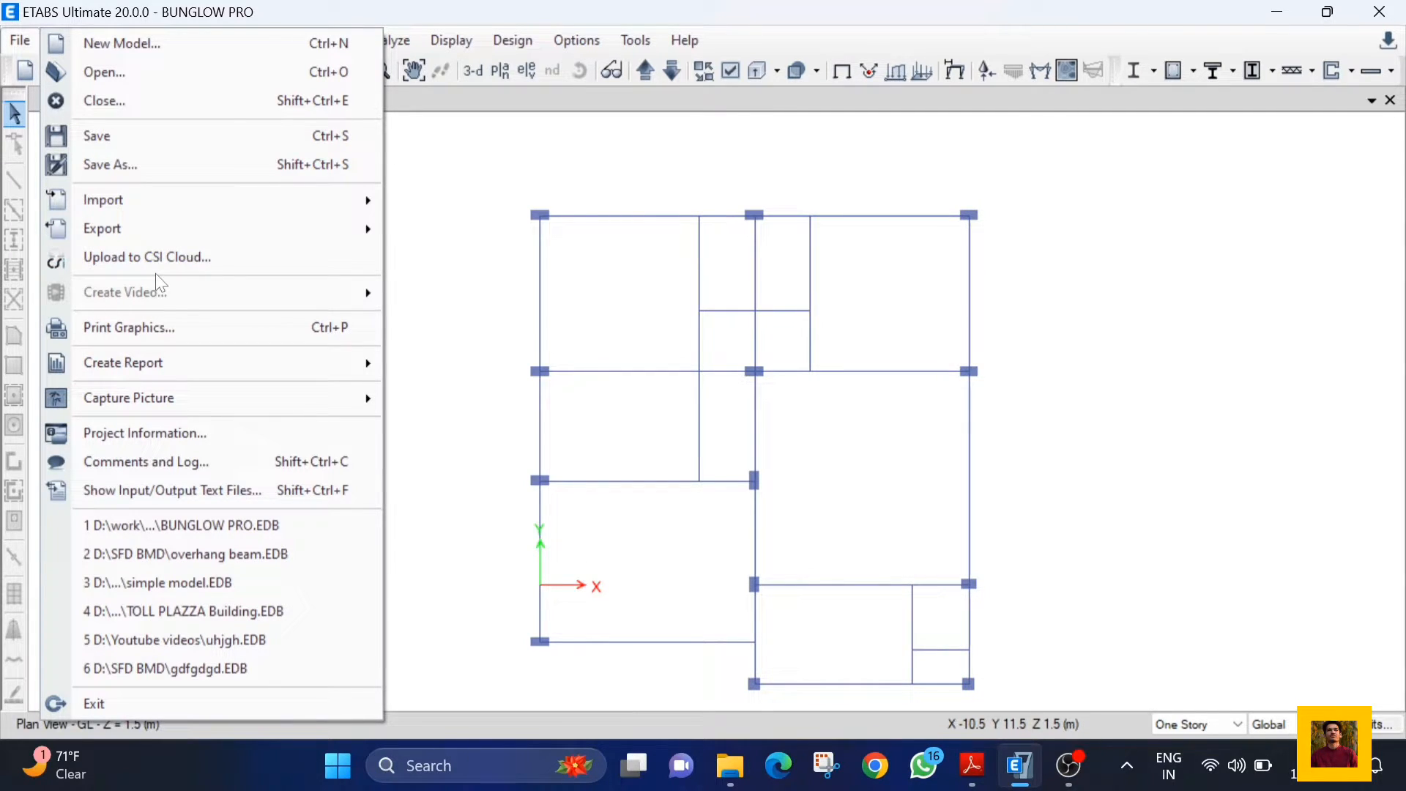
{"action": "mouse_move", "coordinate": [201, 236]}
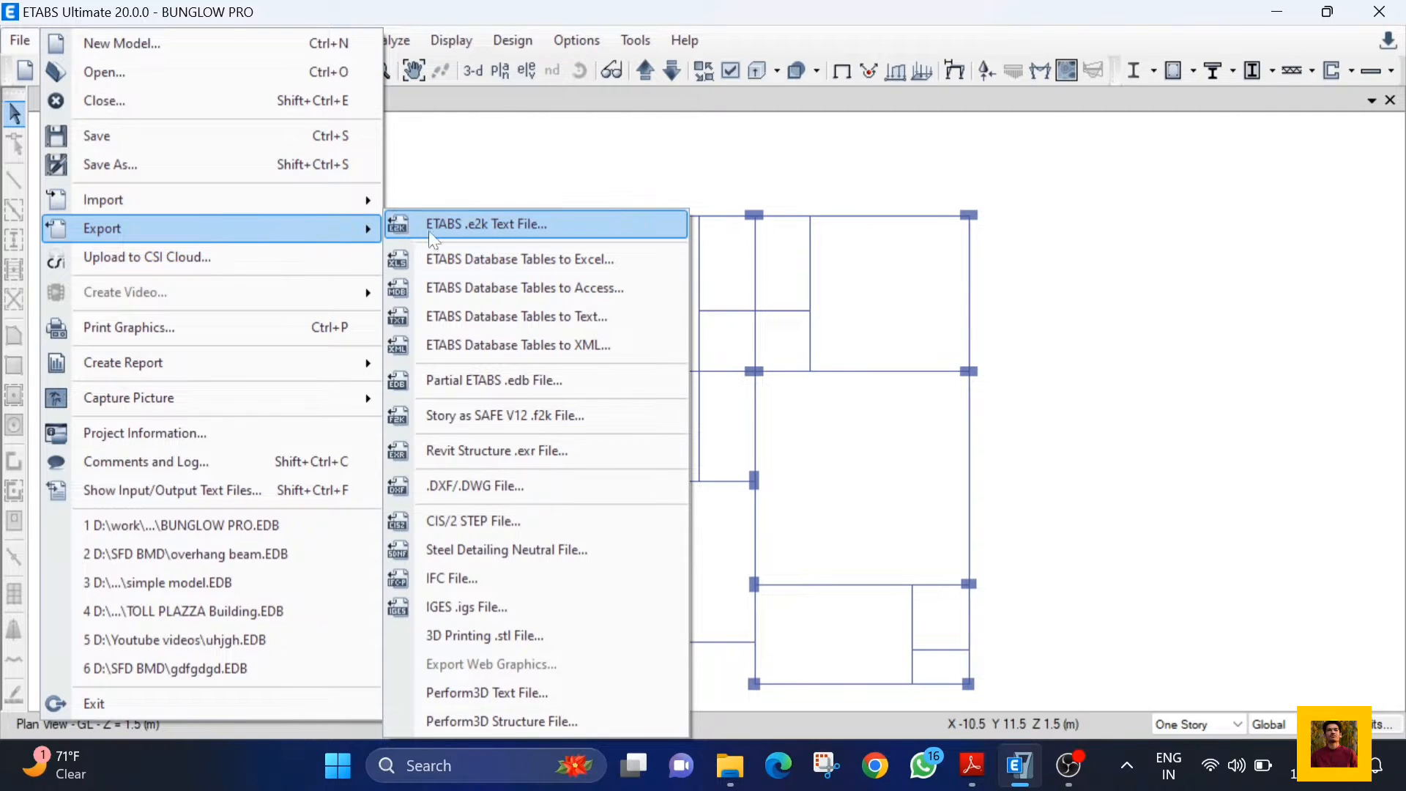
{"action": "left_click", "coordinate": [528, 283]}
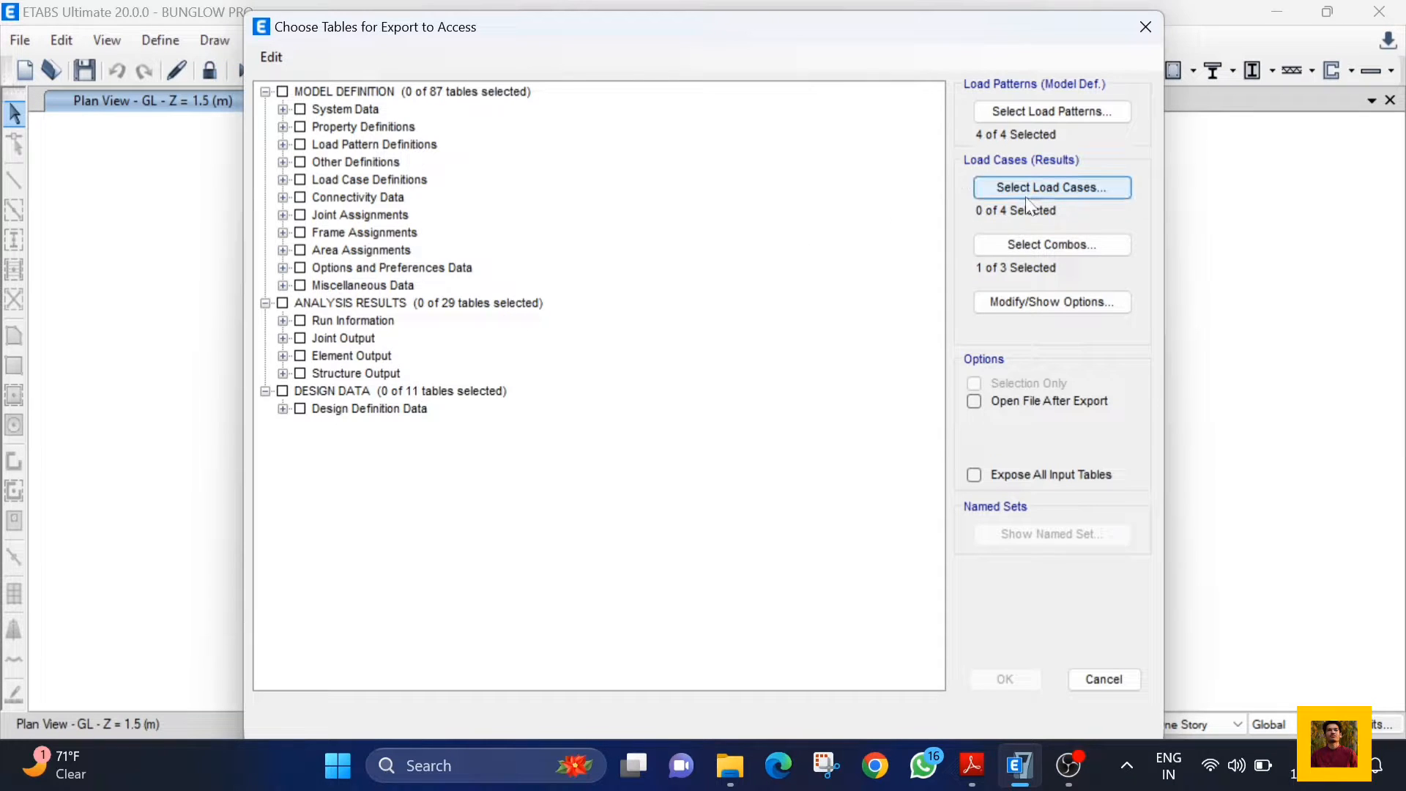
{"action": "left_click", "coordinate": [1039, 251]}
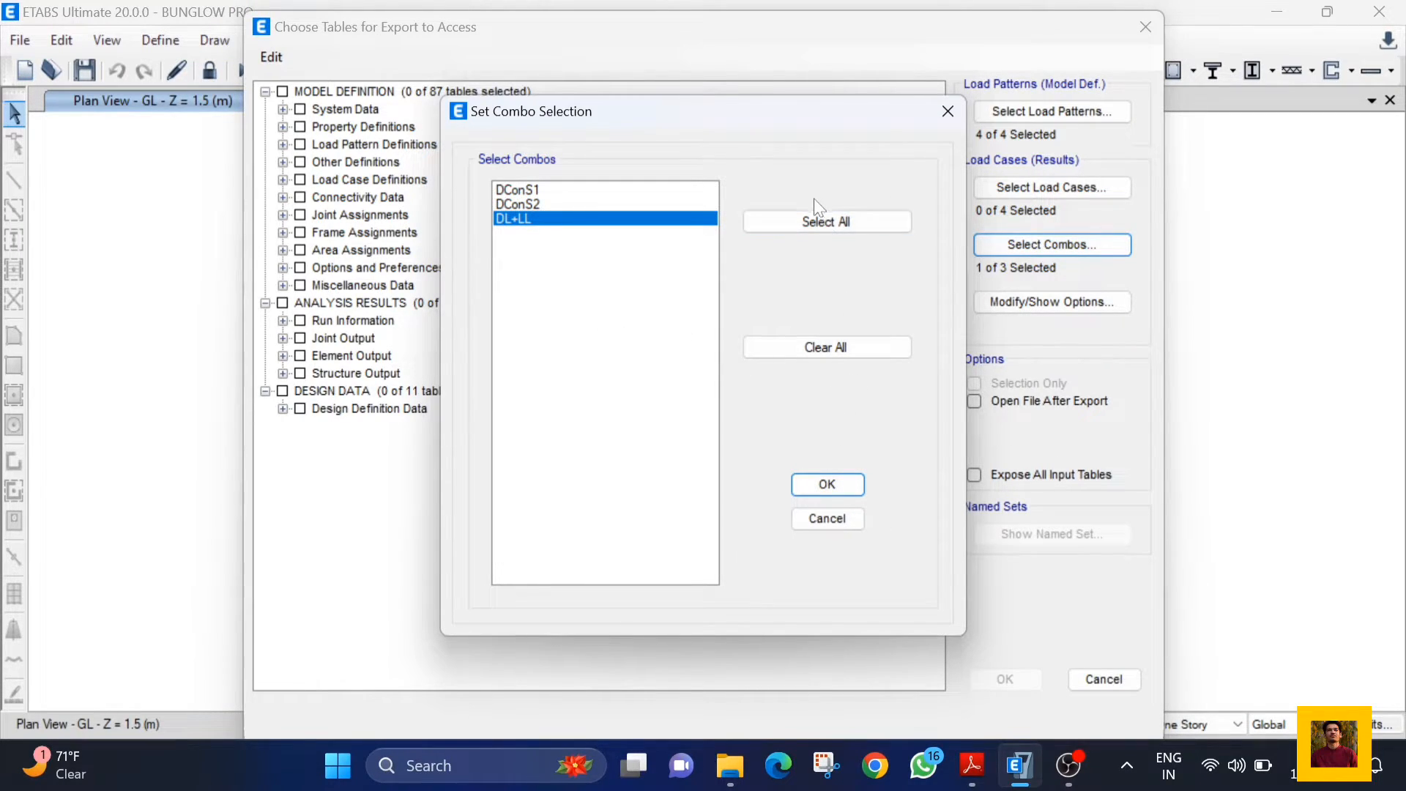
{"action": "left_click", "coordinate": [812, 230]}
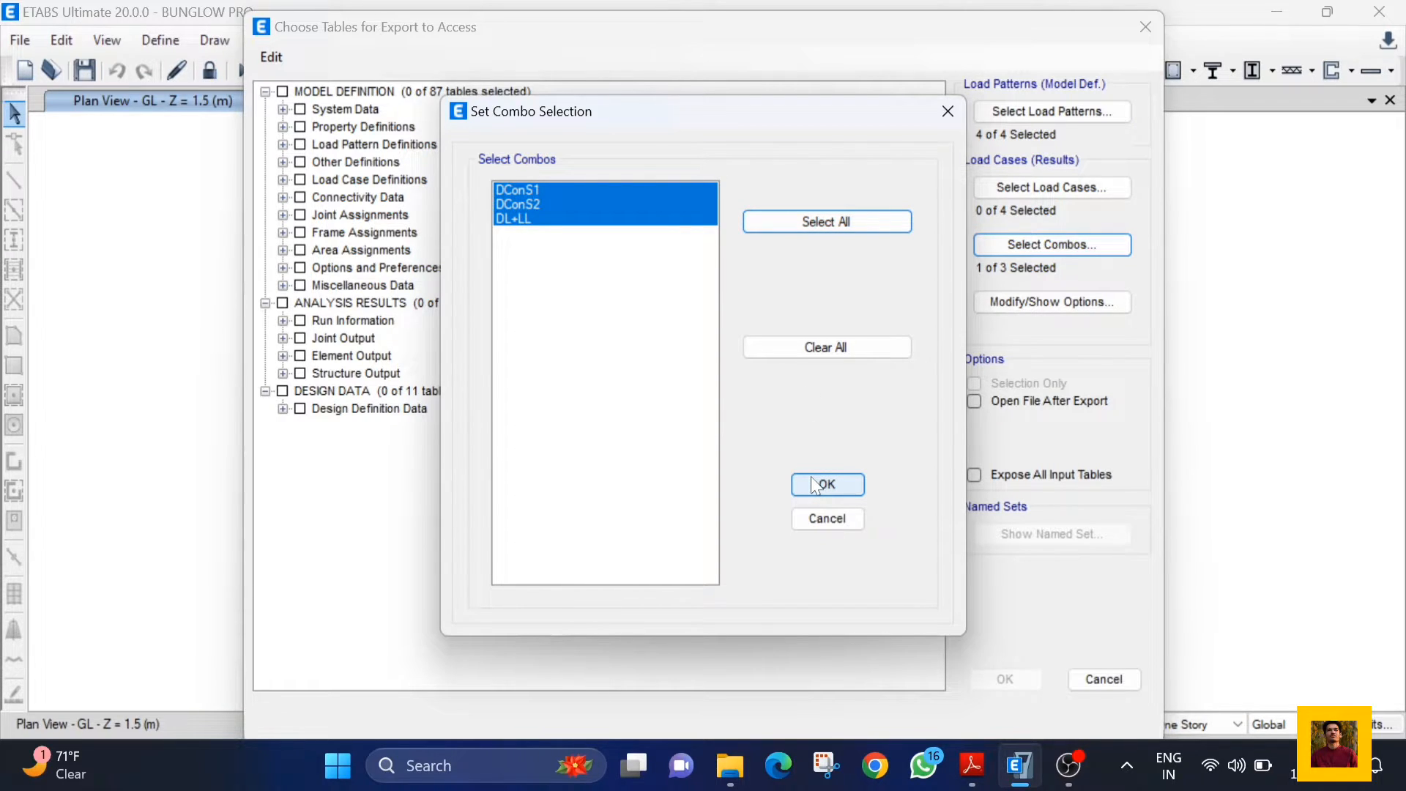
{"action": "left_click", "coordinate": [662, 304]}
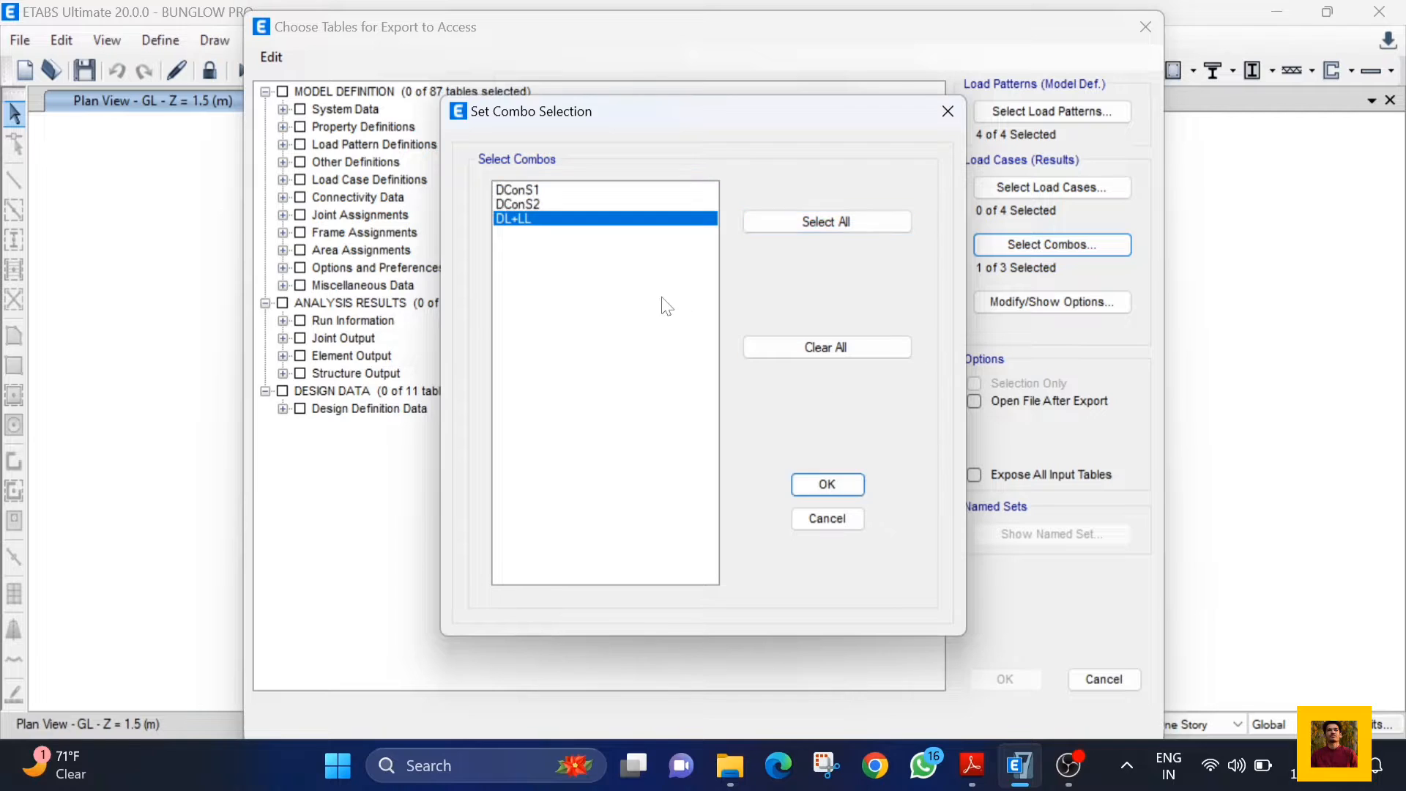
{"action": "left_click_drag", "start_coordinate": [574, 192], "coordinate": [573, 207]}
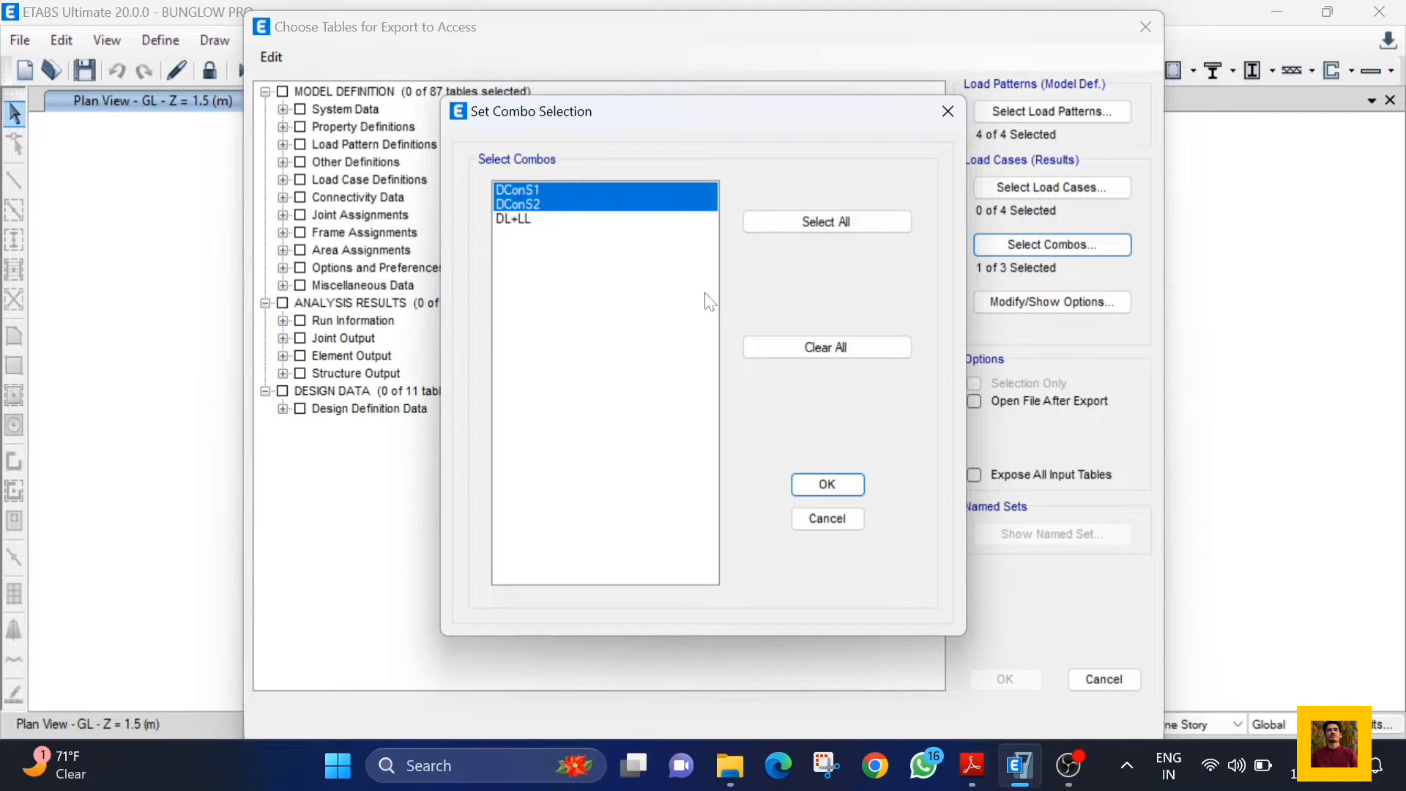
{"action": "left_click", "coordinate": [825, 484]}
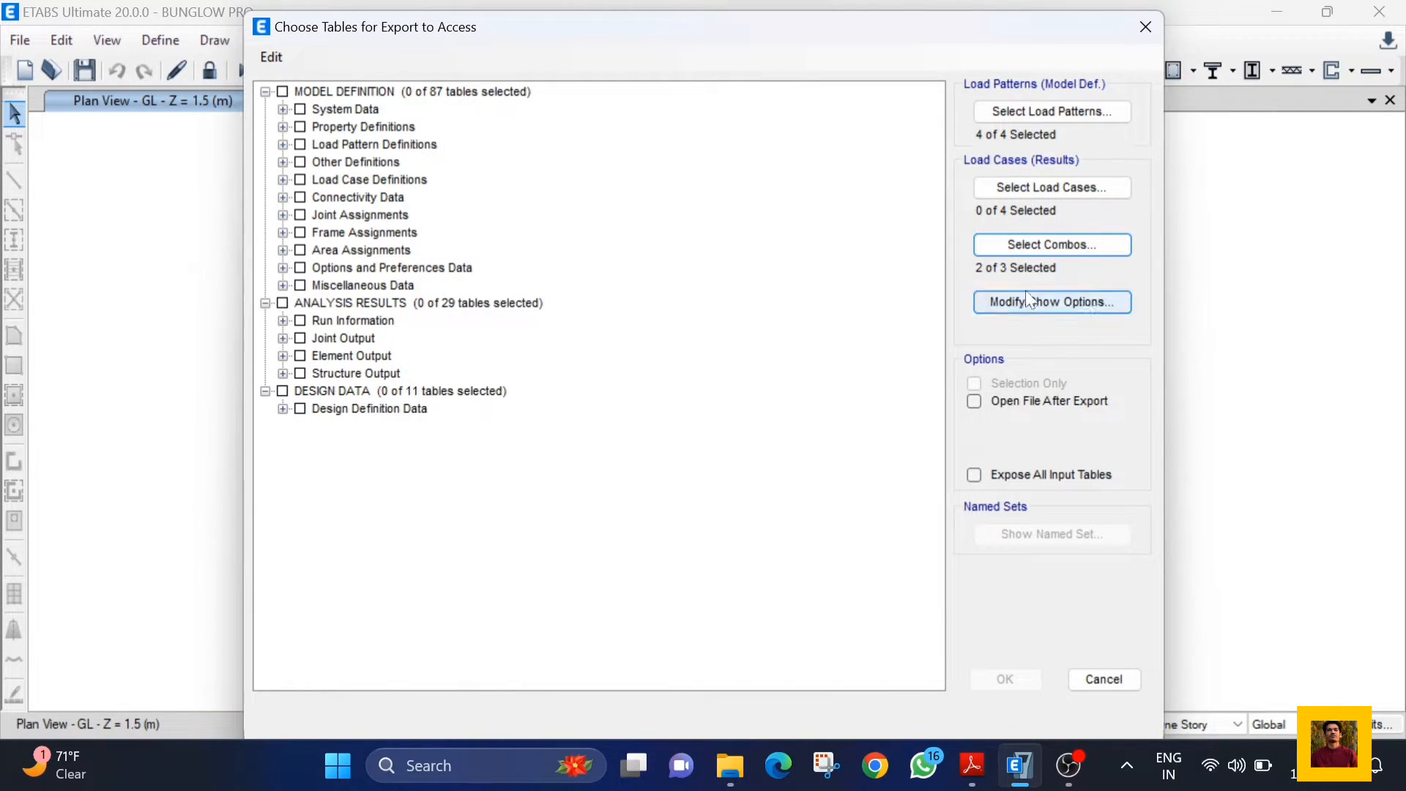
Step: Include all load cases, BW, Dead, Live and Modal, and accept the selection of all load patterns for the export
{"action": "left_click", "coordinate": [1008, 187]}
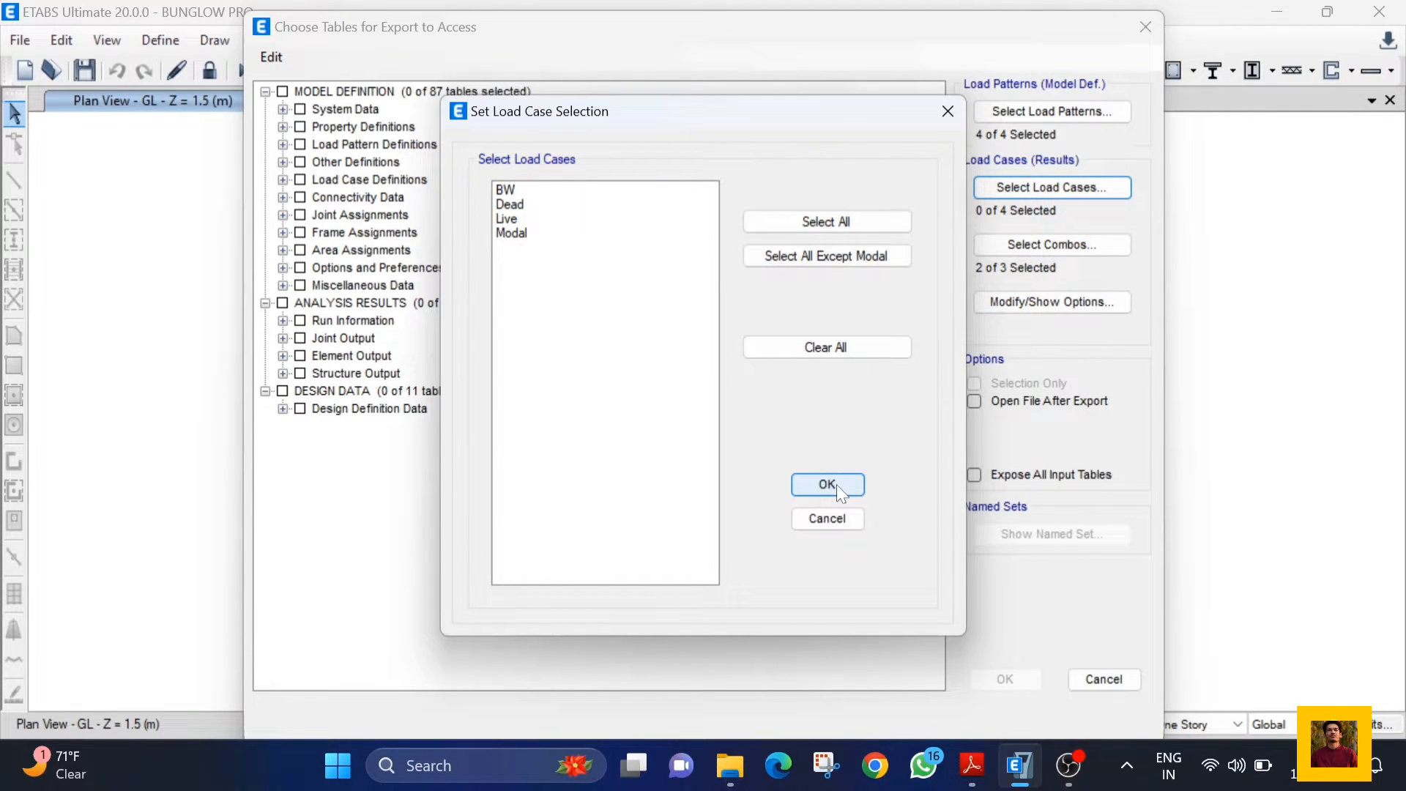
{"action": "left_click", "coordinate": [836, 485]}
{"action": "left_click", "coordinate": [993, 189]}
{"action": "left_click", "coordinate": [841, 223]}
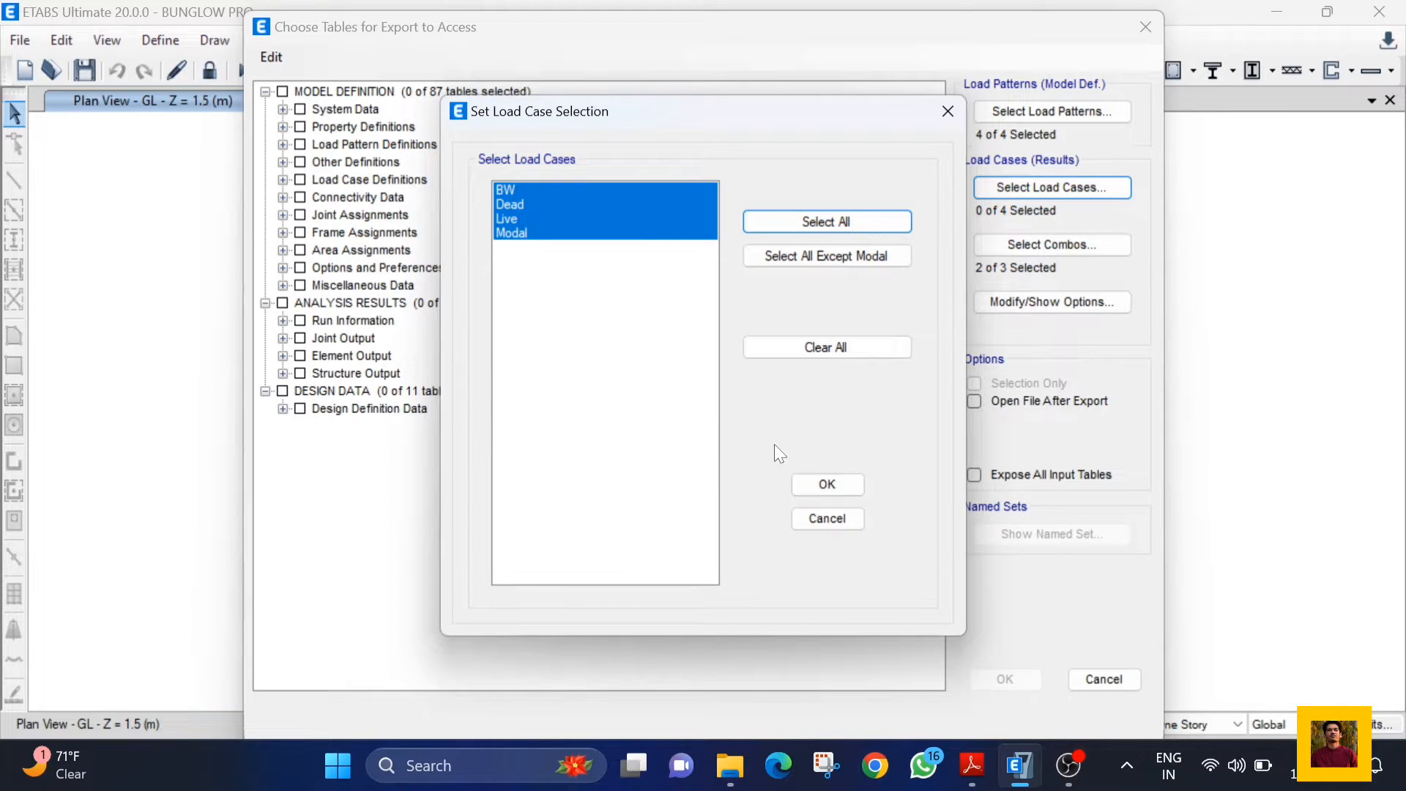
{"action": "left_click", "coordinate": [825, 483]}
{"action": "left_click", "coordinate": [1005, 116]}
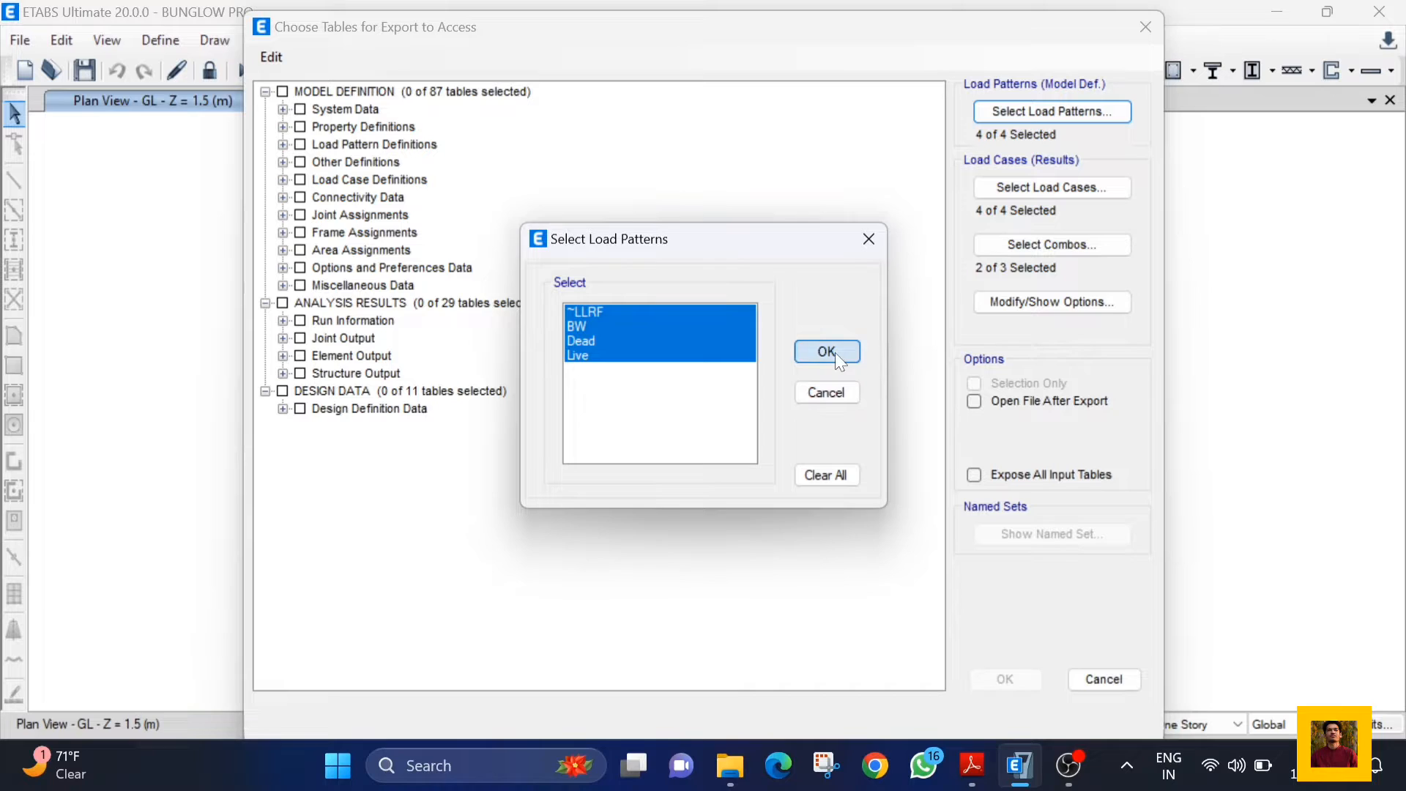
{"action": "left_click", "coordinate": [827, 351]}
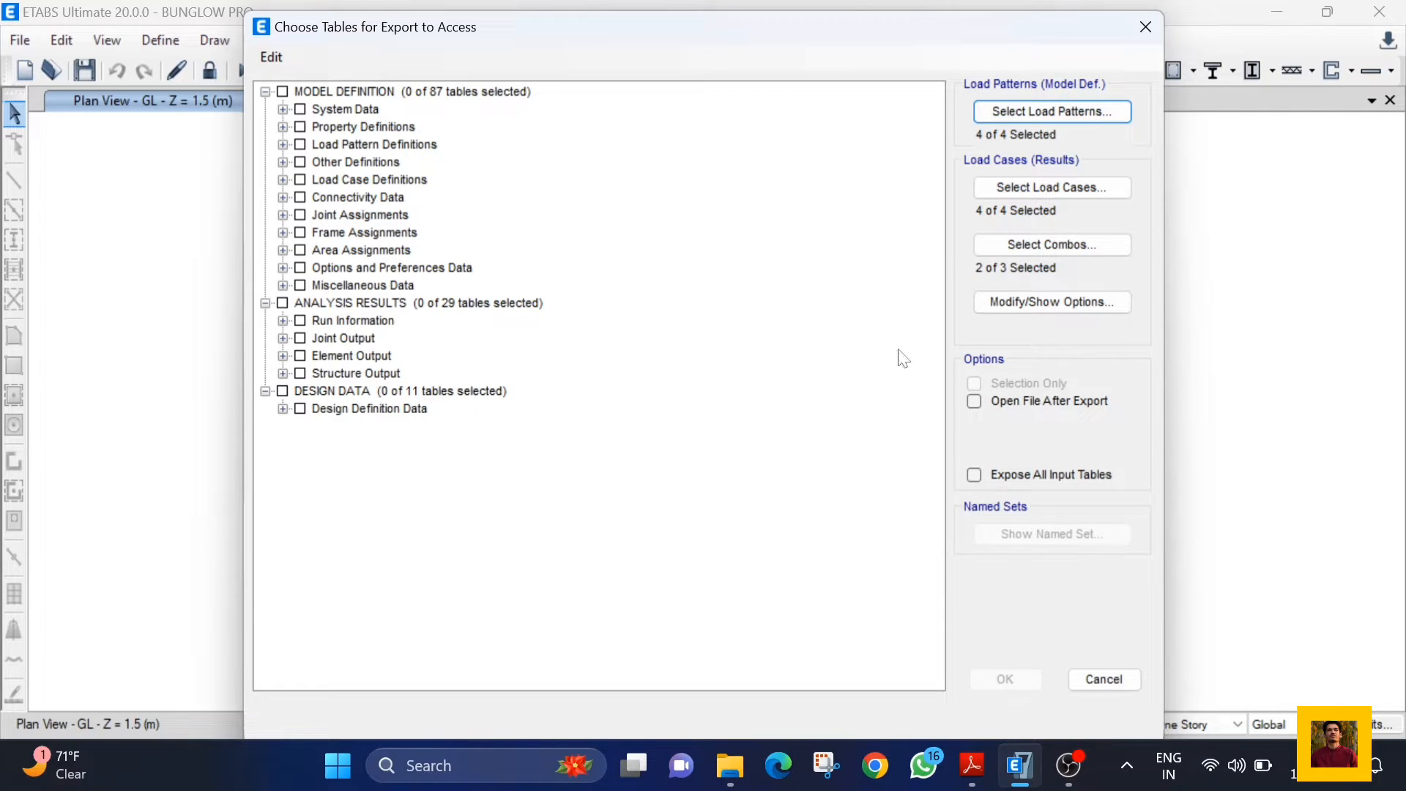
{"action": "left_click", "coordinate": [284, 96]}
{"action": "left_click", "coordinate": [283, 92]}
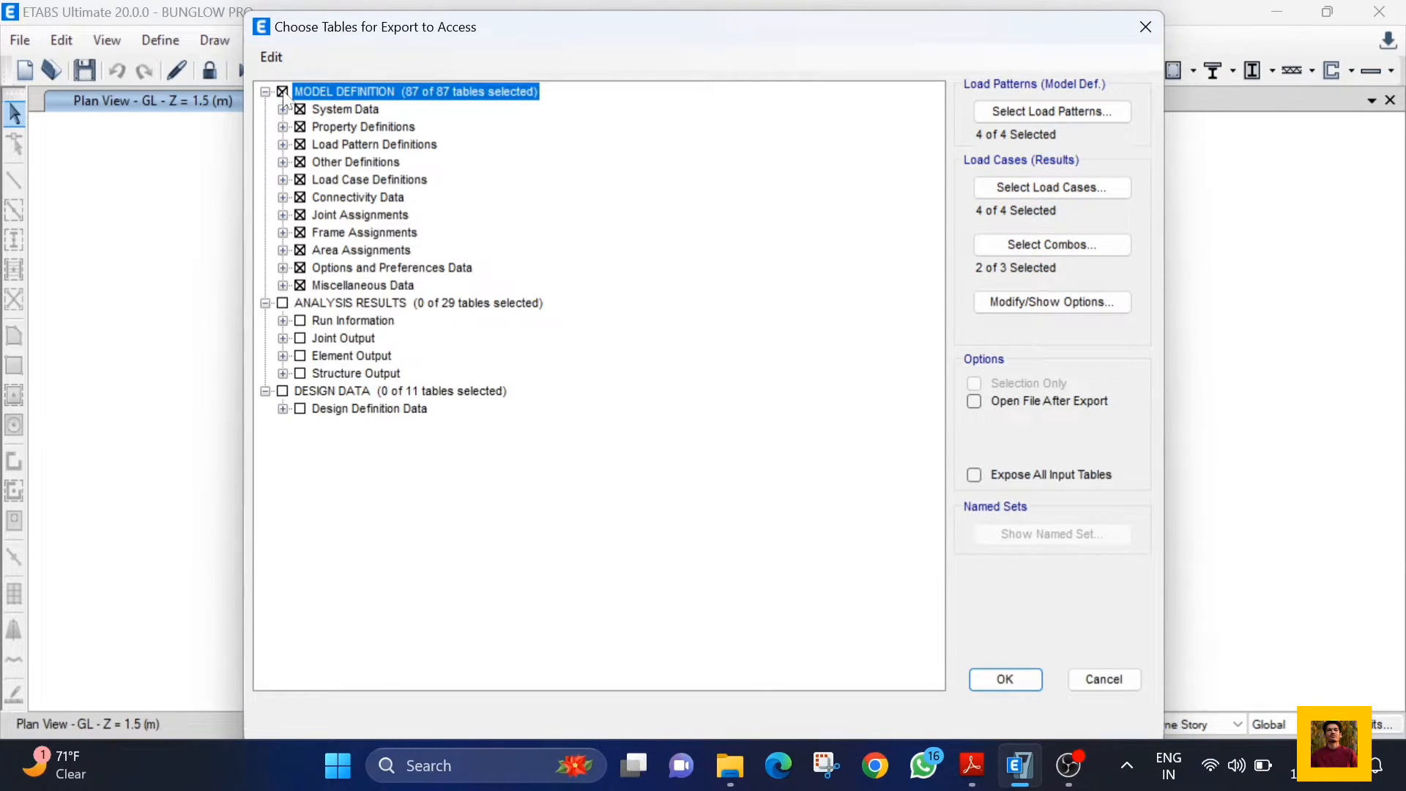
{"action": "left_click", "coordinate": [283, 304]}
{"action": "left_click", "coordinate": [283, 304]}
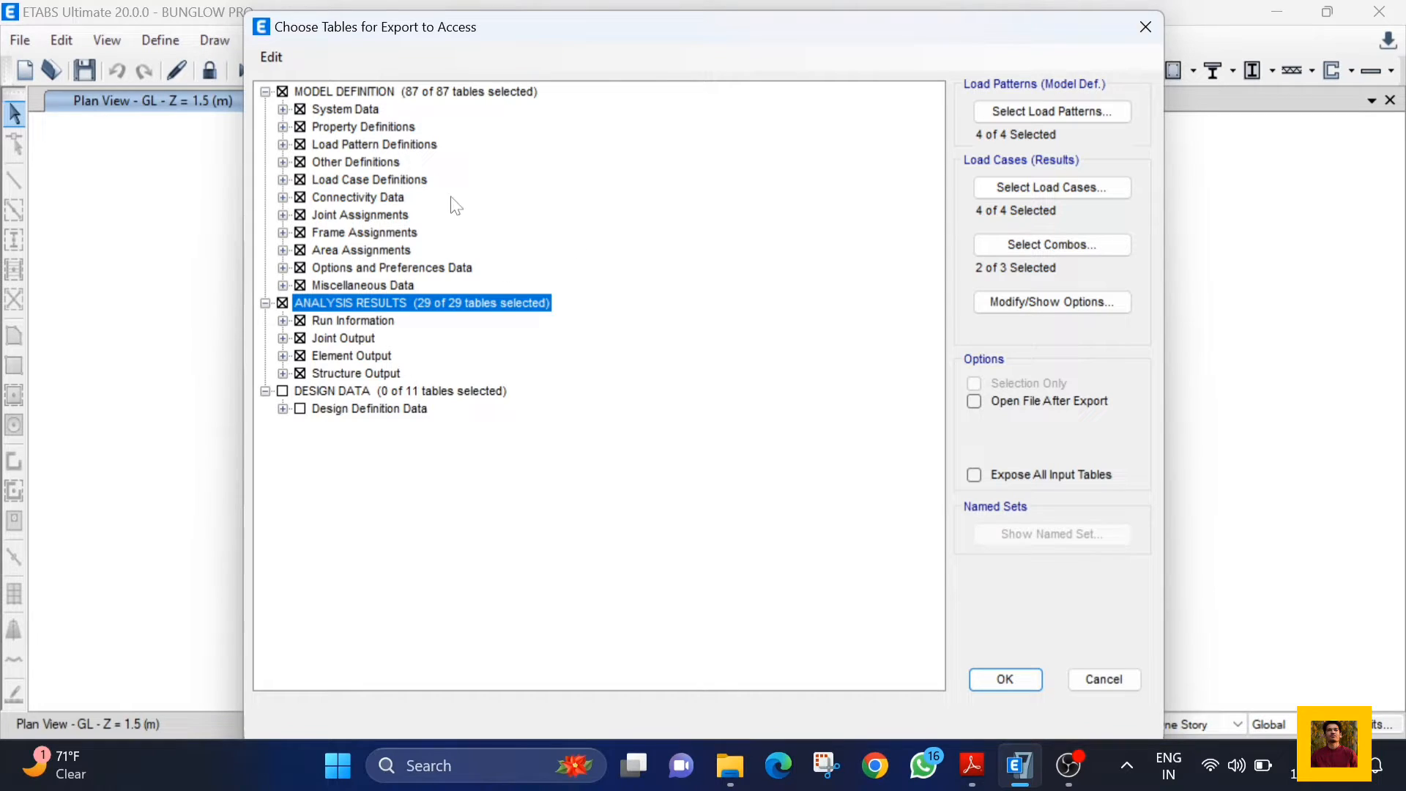
{"action": "left_click", "coordinate": [283, 91]}
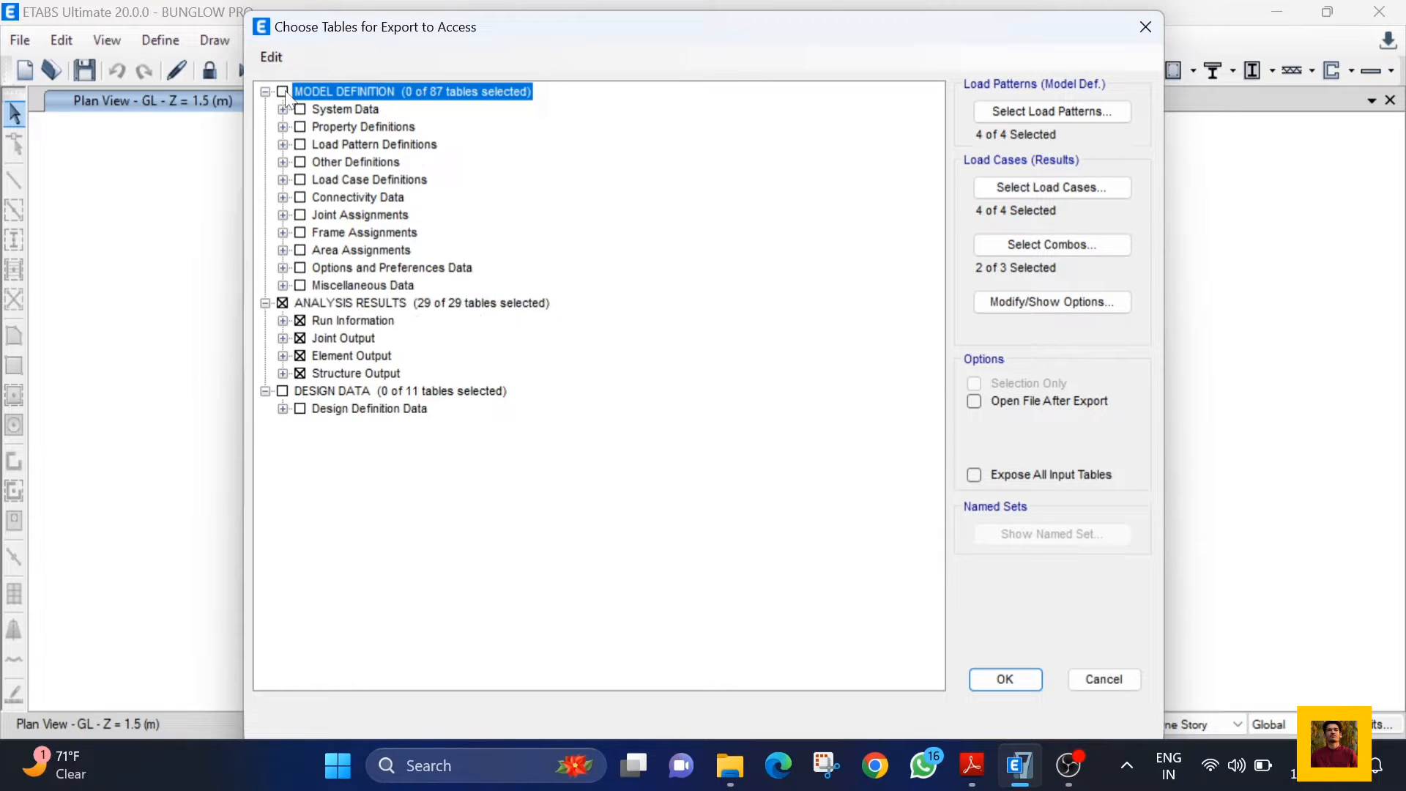
{"action": "left_click", "coordinate": [282, 304]}
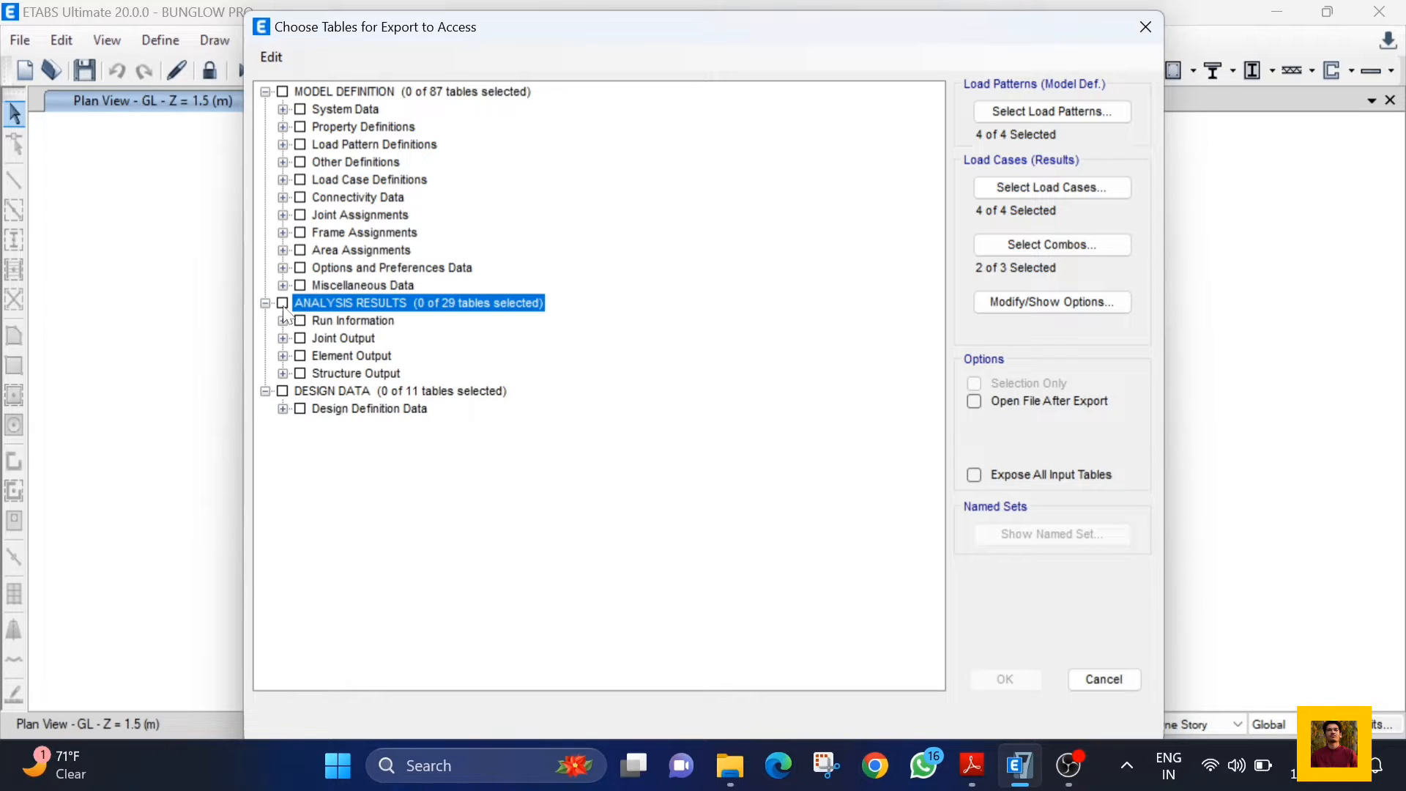
Step: Examine the table groups available for export, including System Data, Property Definitions, Load Pattern Definitions, Frame Assignments and Element Output
{"action": "left_click", "coordinate": [282, 109]}
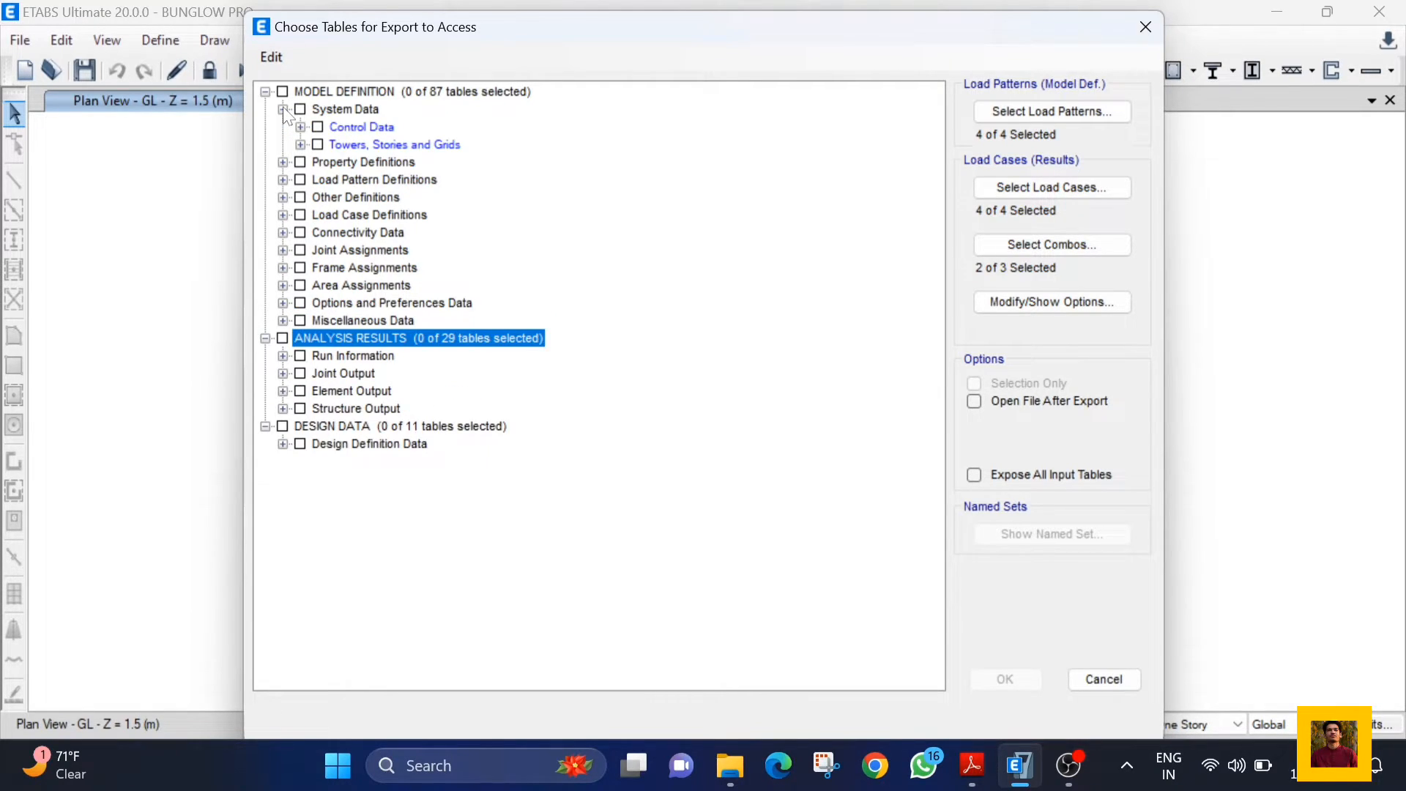
{"action": "left_click", "coordinate": [283, 109]}
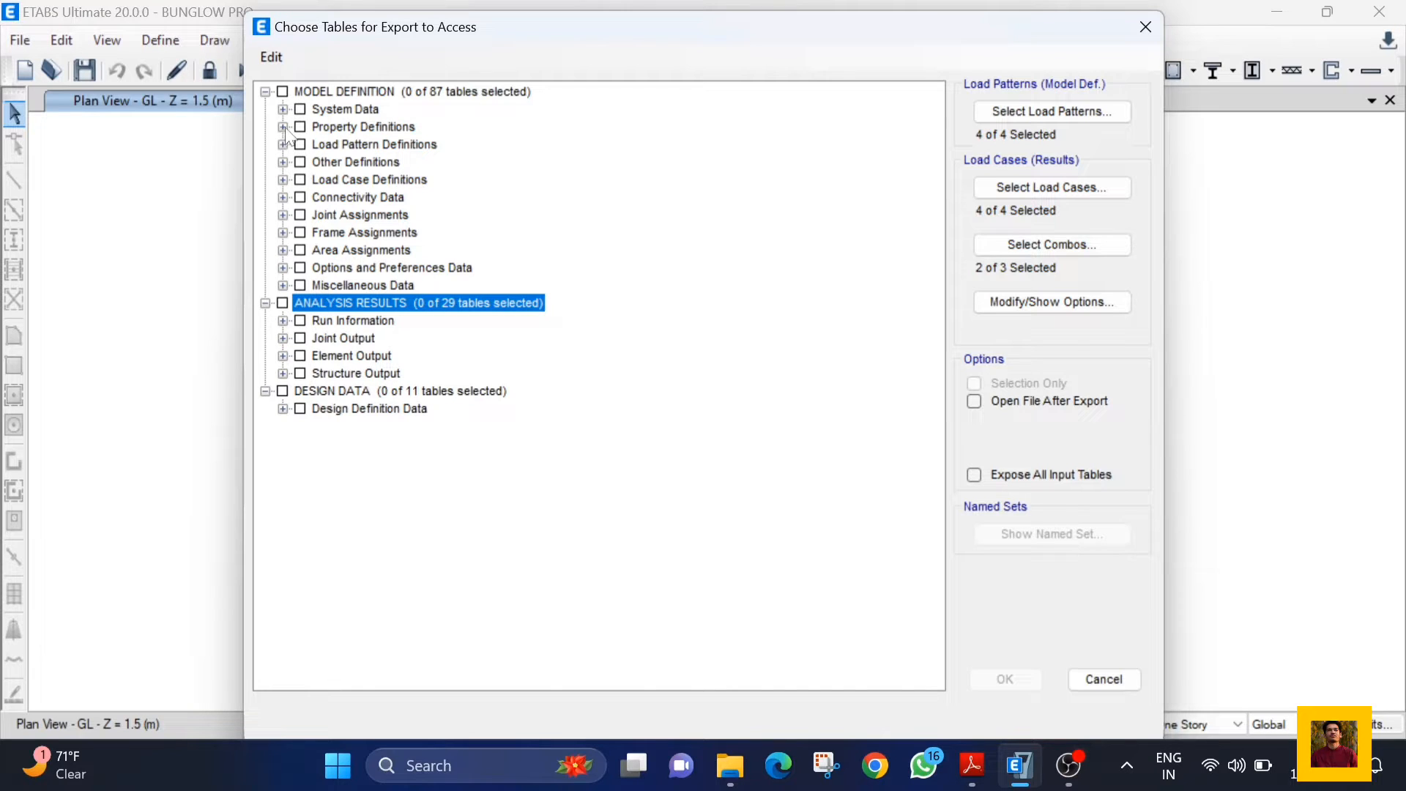
{"action": "left_click", "coordinate": [283, 128]}
{"action": "left_click", "coordinate": [282, 127]}
{"action": "left_click", "coordinate": [285, 93]}
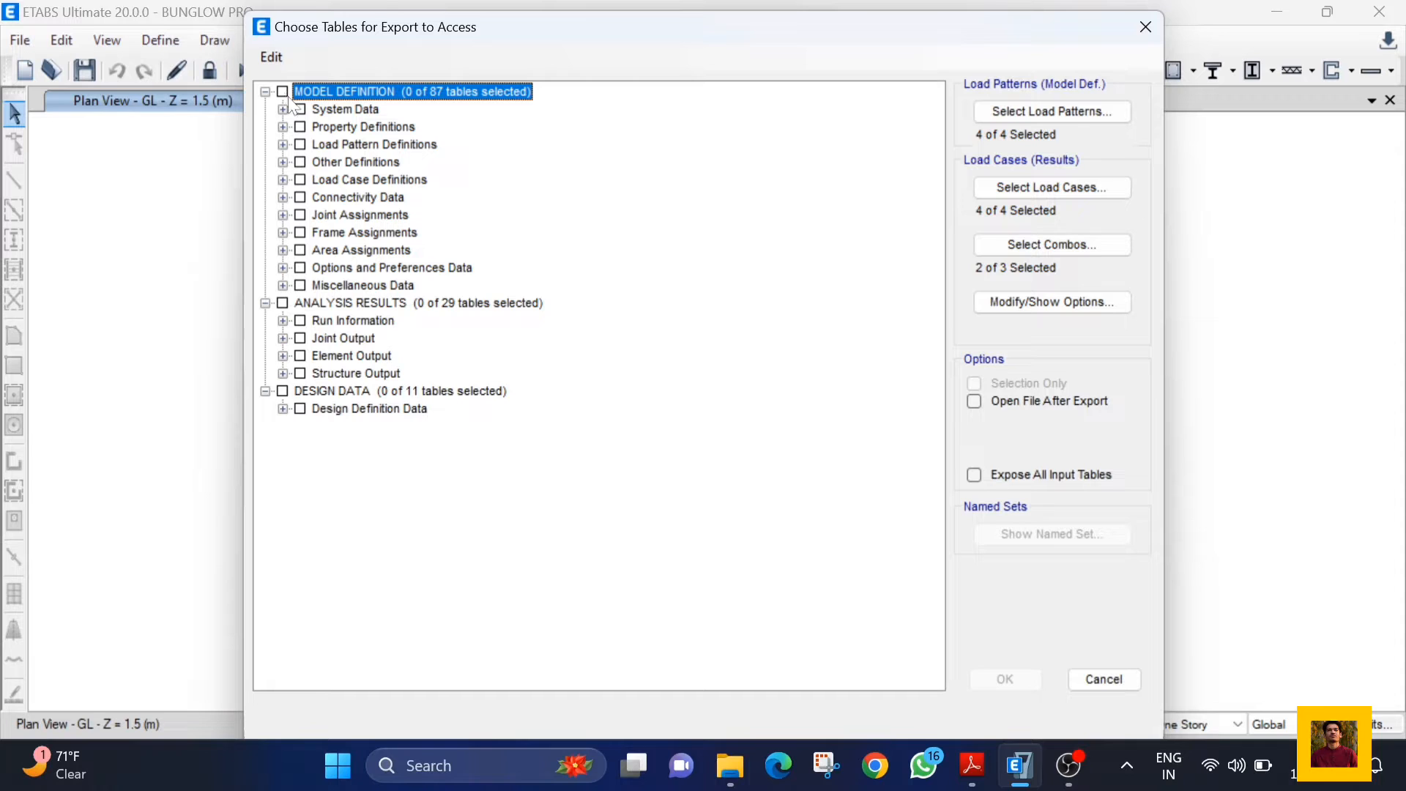
{"action": "left_click", "coordinate": [283, 144]}
{"action": "left_click", "coordinate": [283, 144]}
{"action": "left_click", "coordinate": [283, 232]}
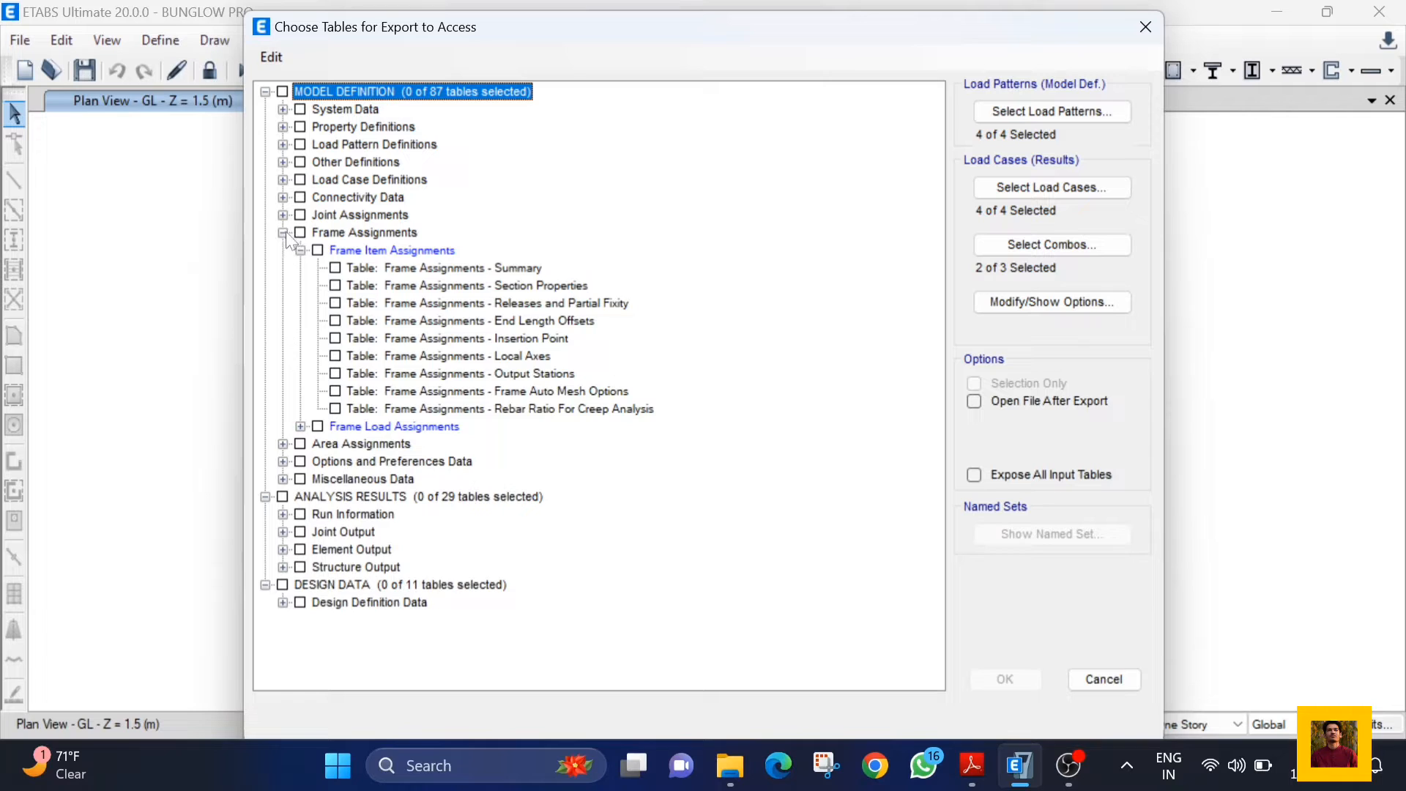
{"action": "left_click", "coordinate": [282, 233]}
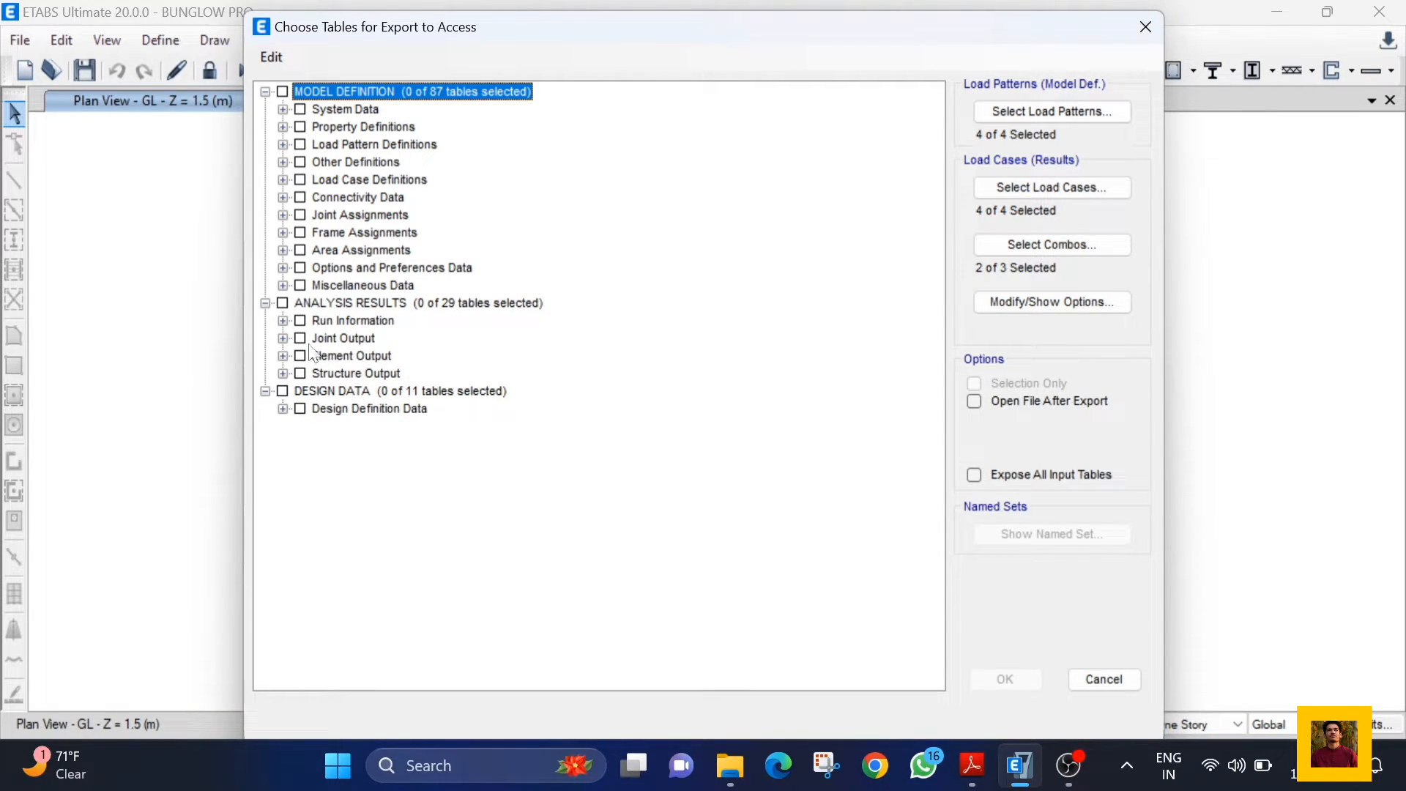
{"action": "left_click", "coordinate": [283, 356]}
{"action": "left_click", "coordinate": [283, 356]}
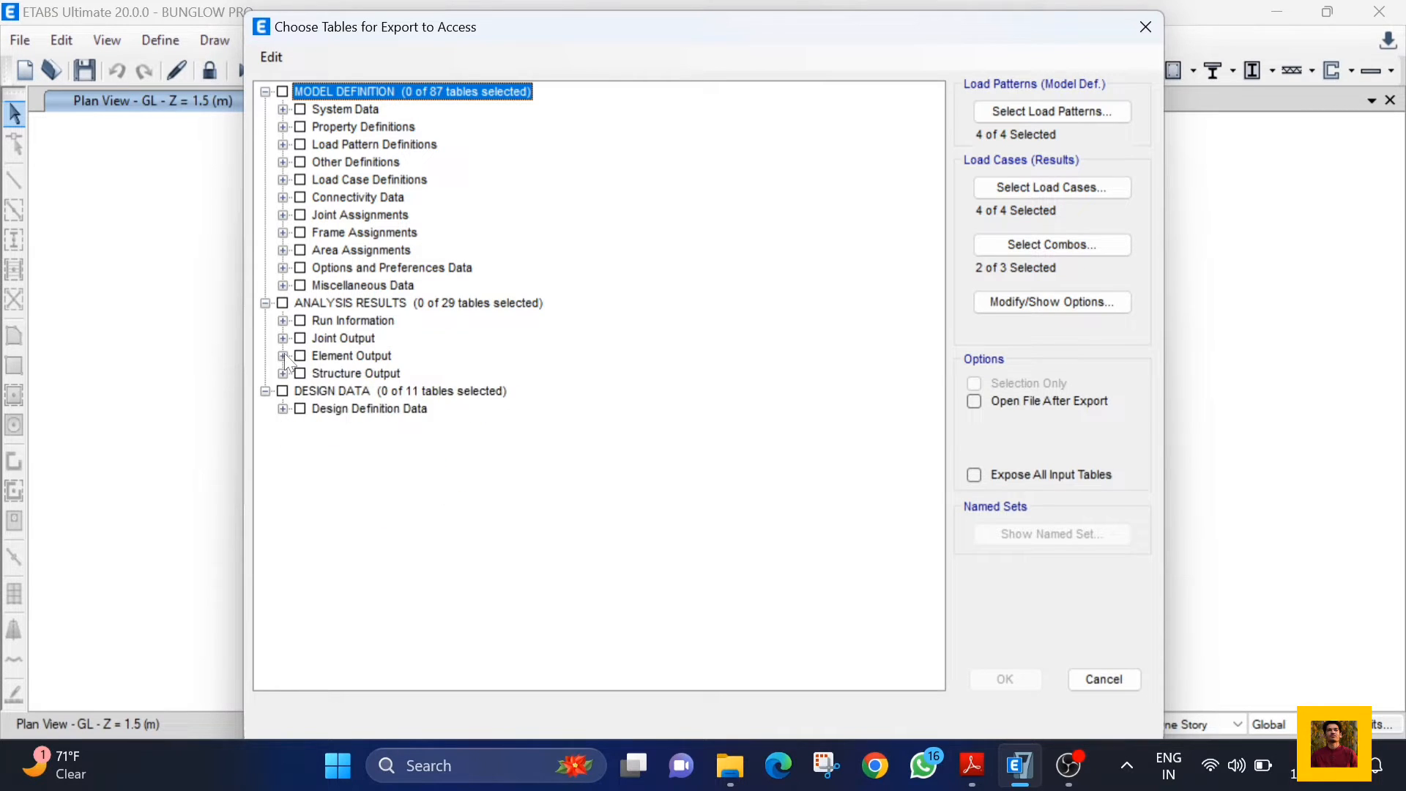
Step: Choose all Model Definition and Analysis Results tables for export and accept mm, N and C as the export units
{"action": "left_click", "coordinate": [283, 91]}
{"action": "left_click", "coordinate": [282, 303]}
{"action": "left_click", "coordinate": [283, 303]}
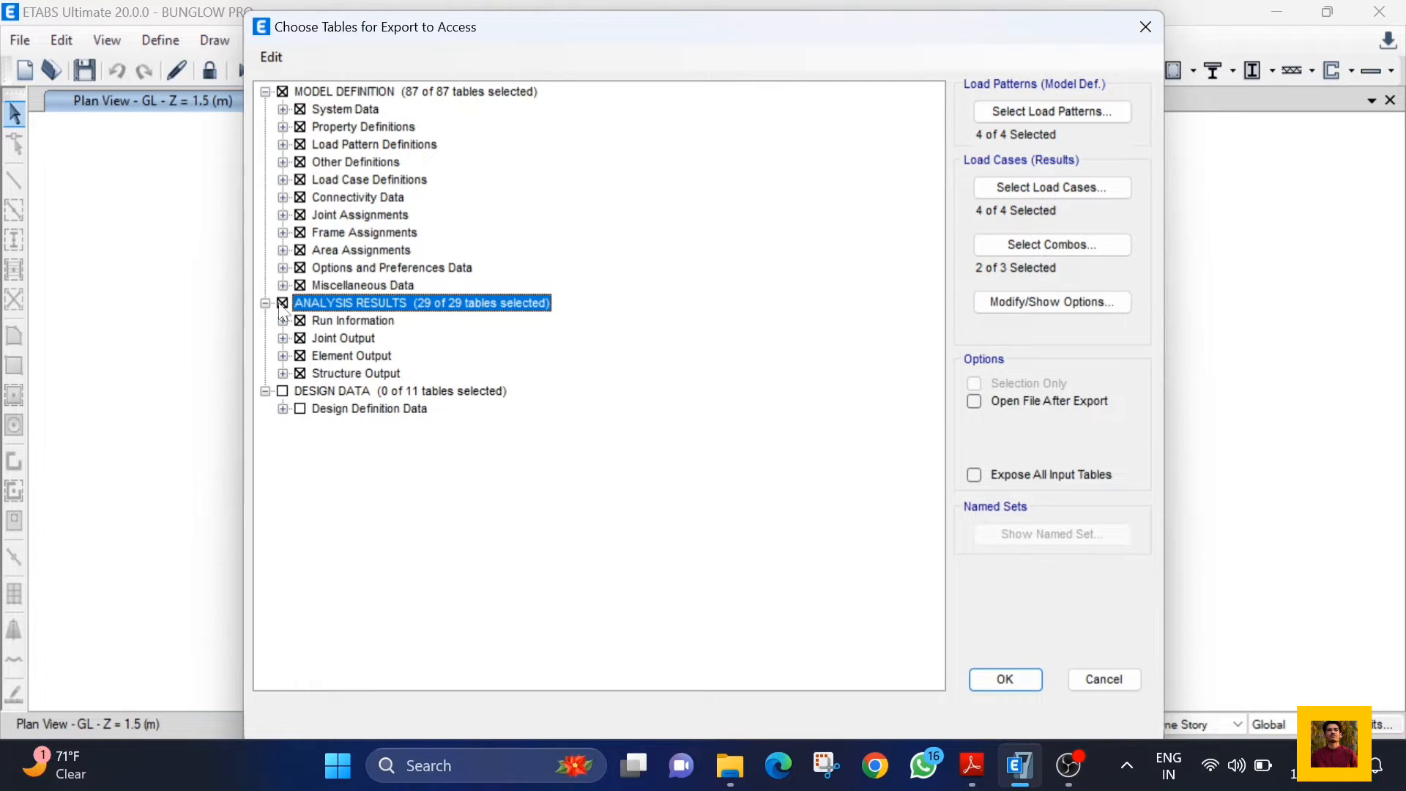
{"action": "left_click", "coordinate": [1003, 680]}
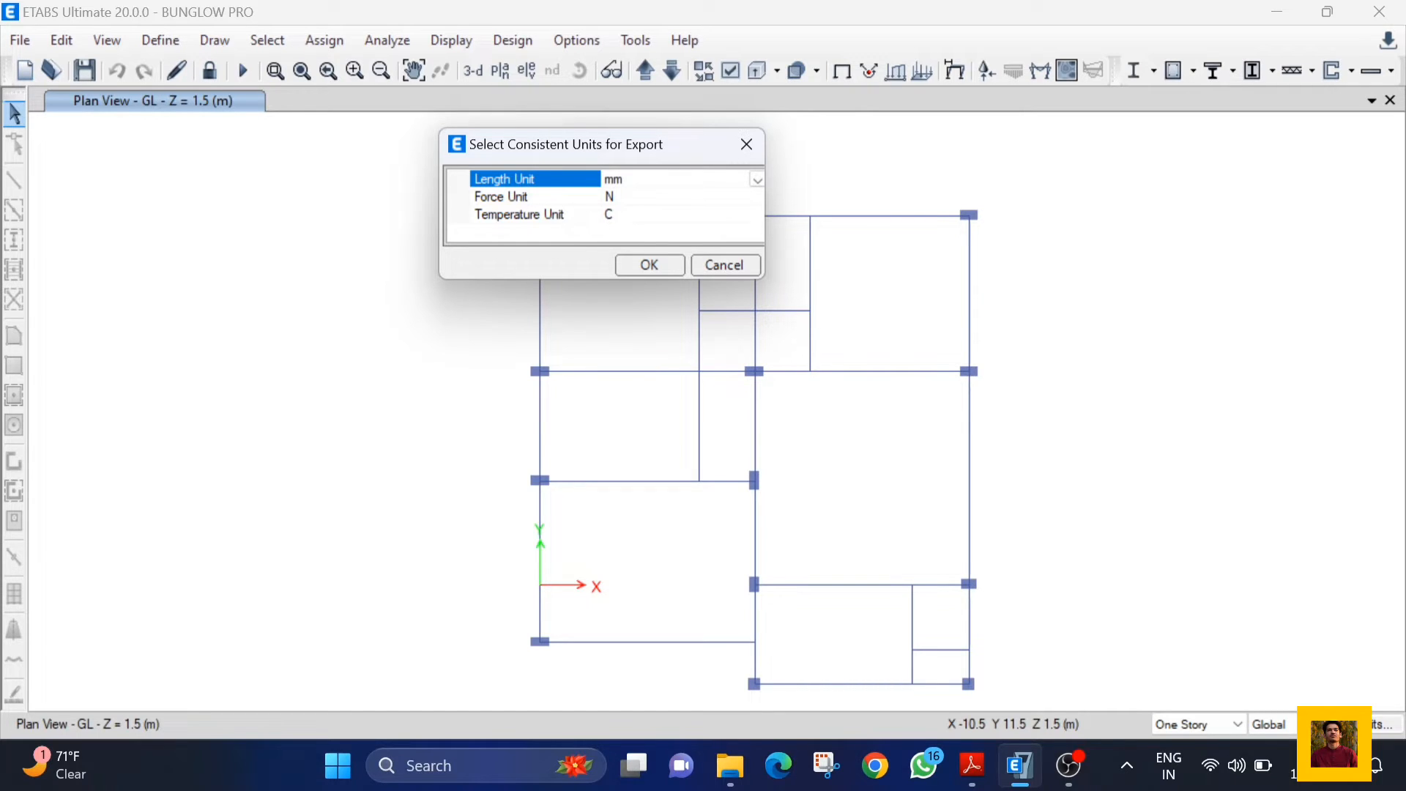
{"action": "left_click", "coordinate": [633, 267]}
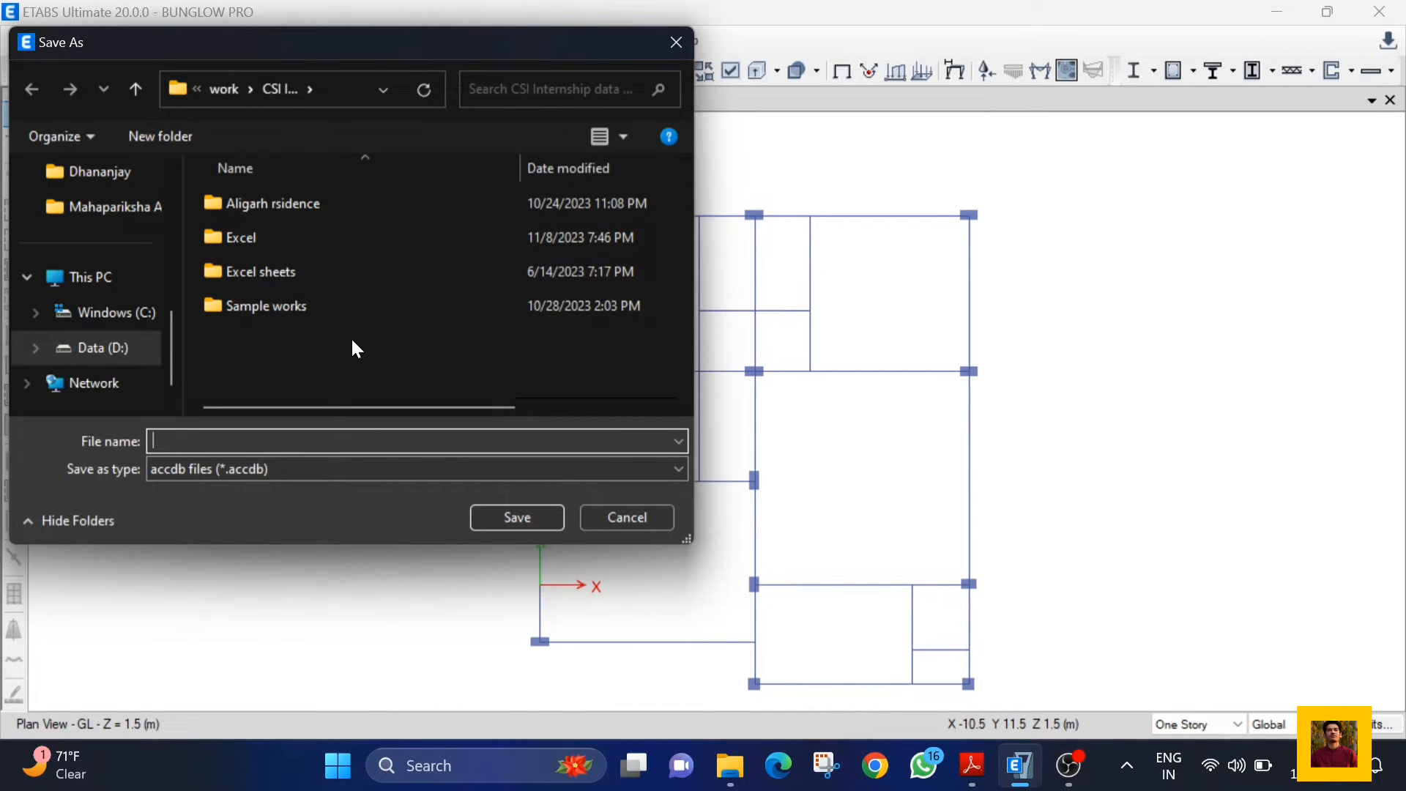
Step: Create a folder named rcdc in Downloads for the exported database
{"action": "left_click", "coordinate": [117, 349]}
{"action": "scroll", "coordinate": [240, 317], "scroll_direction": "down", "scroll_amount": 5}
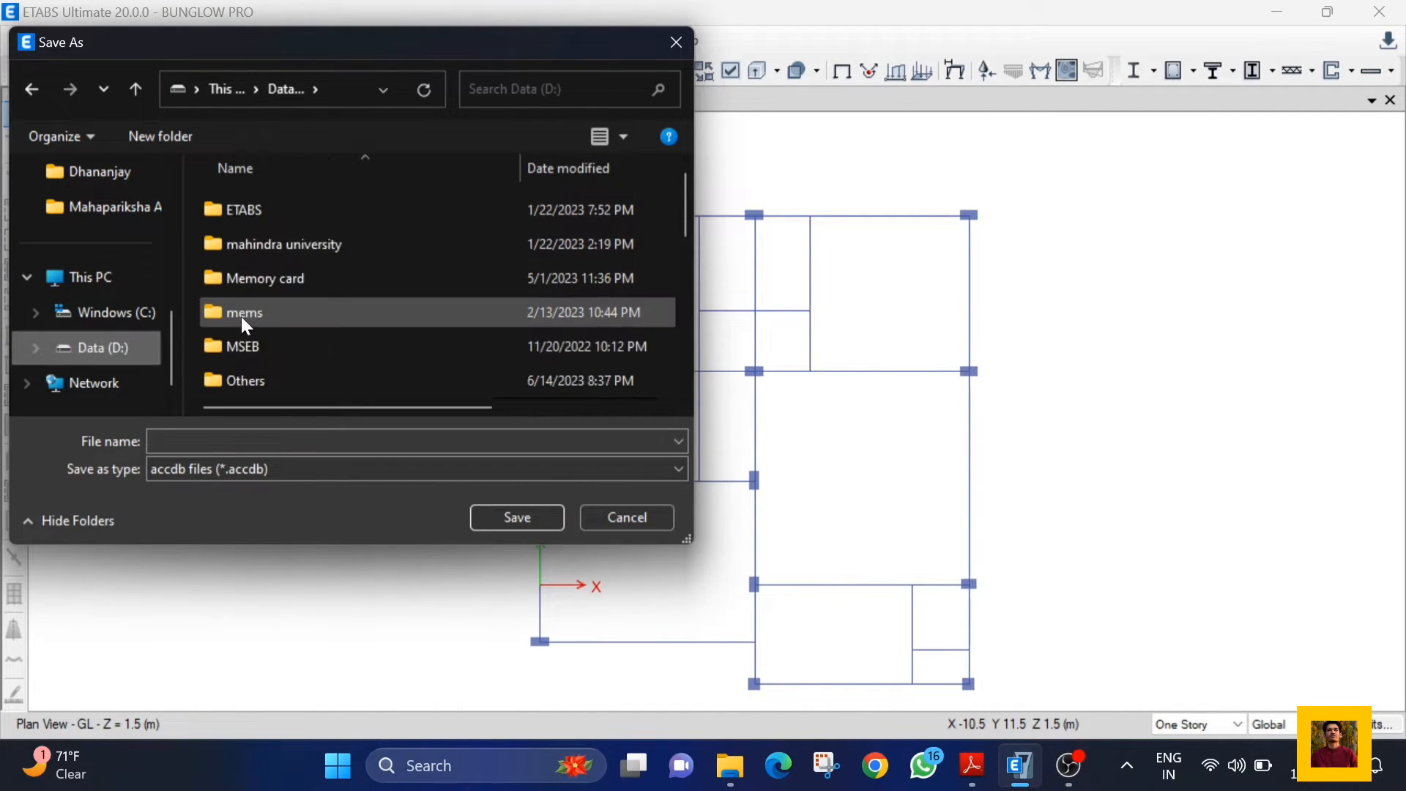
{"action": "double_click", "coordinate": [314, 37]}
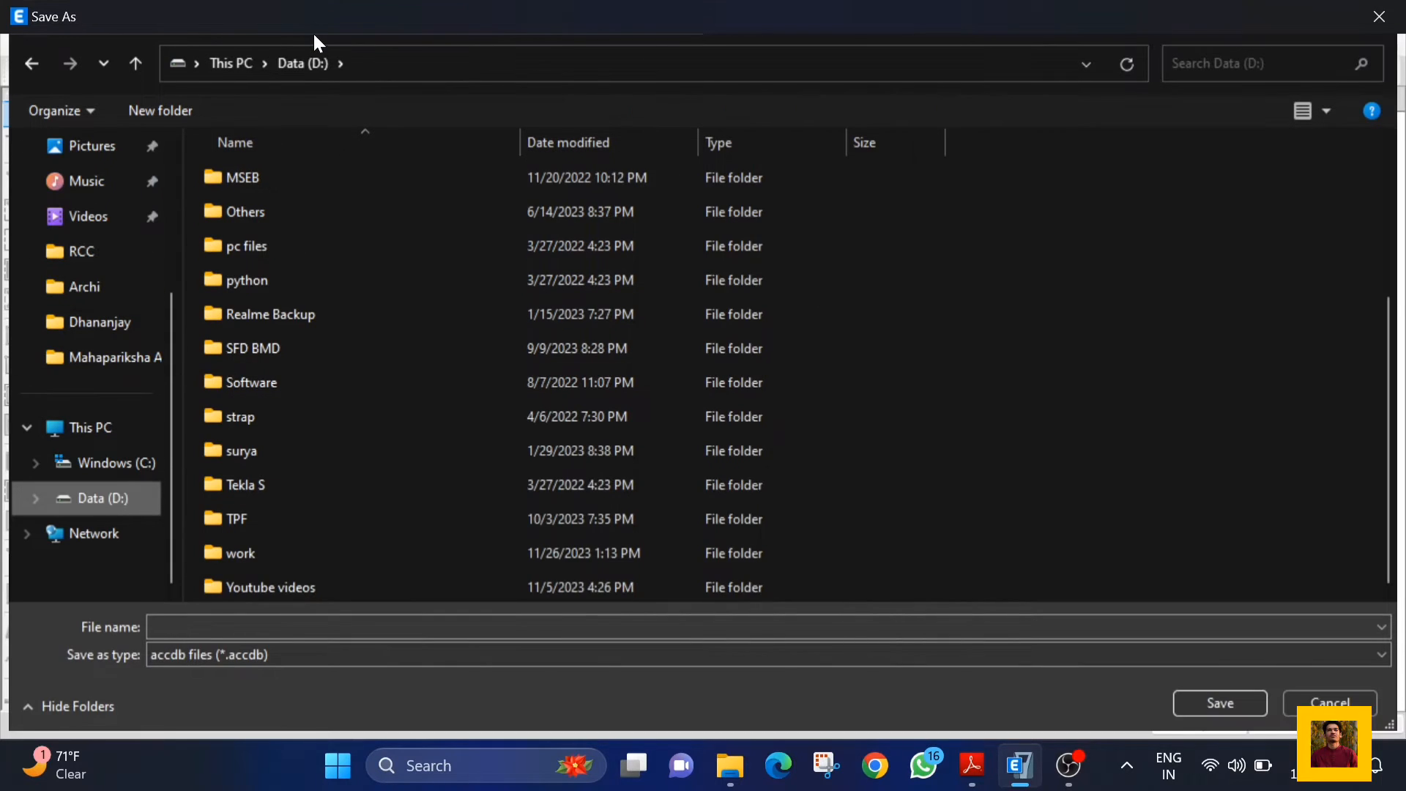
{"action": "scroll", "coordinate": [146, 227], "scroll_direction": "up", "scroll_amount": 3}
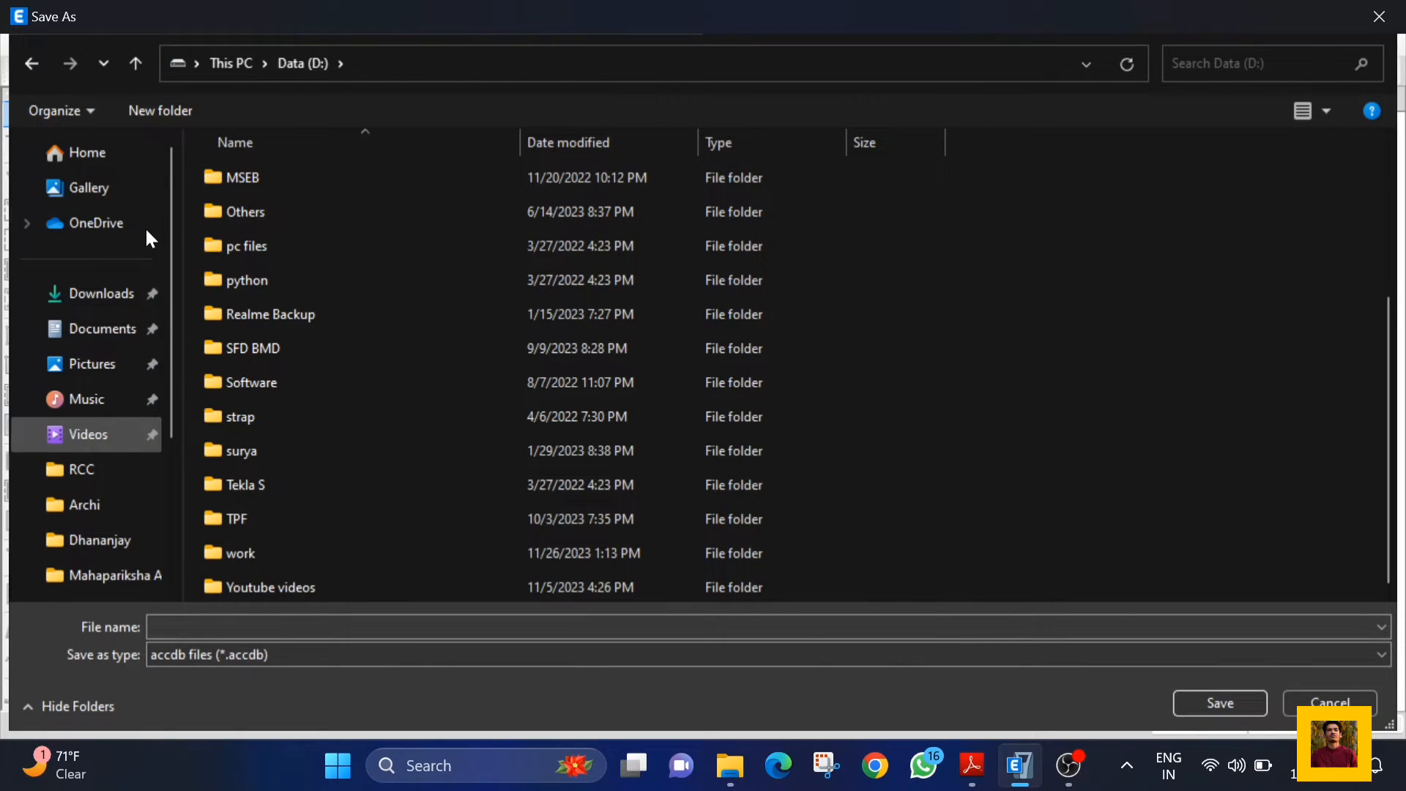
{"action": "left_click", "coordinate": [100, 295]}
{"action": "right_click", "coordinate": [697, 365]}
{"action": "mouse_move", "coordinate": [839, 576]}
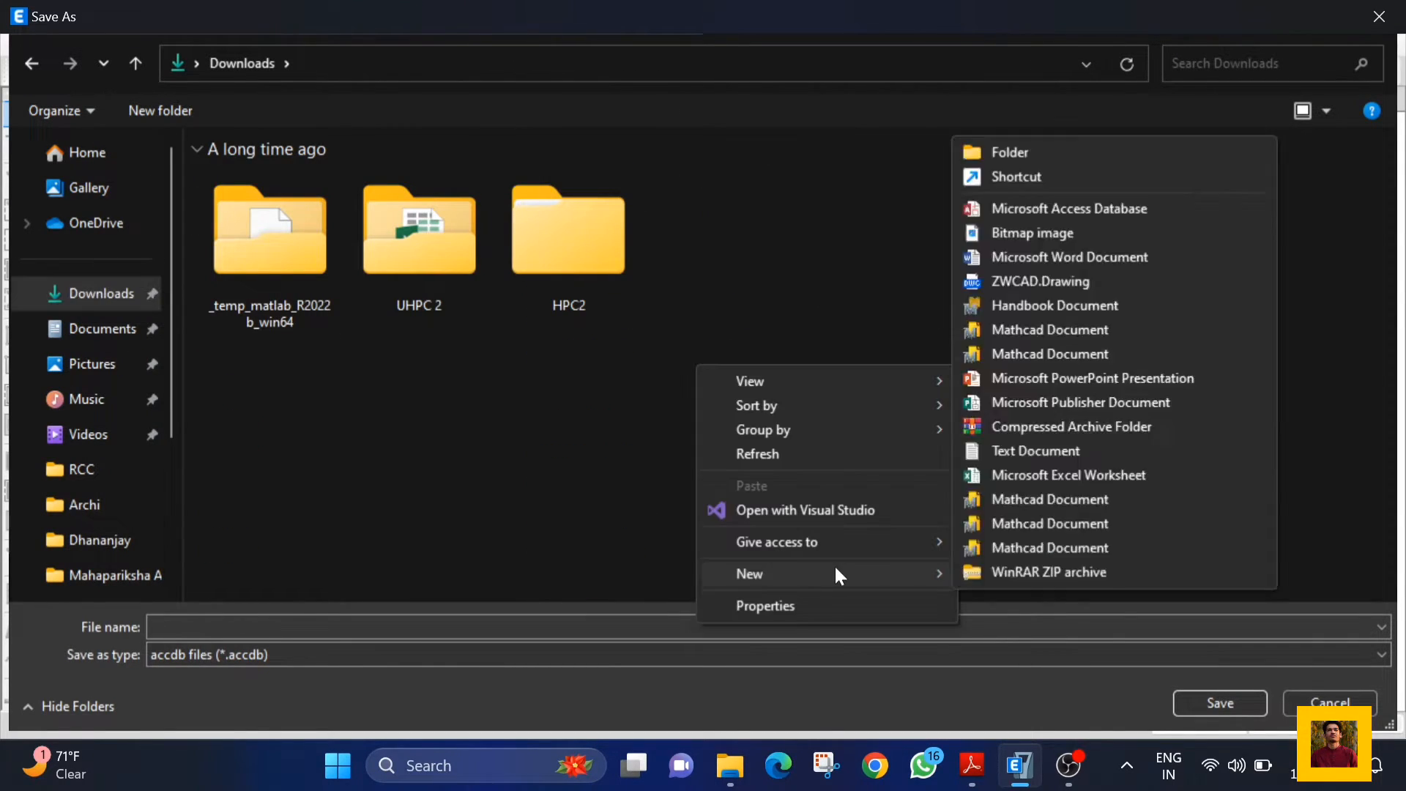
{"action": "left_click", "coordinate": [1017, 152]}
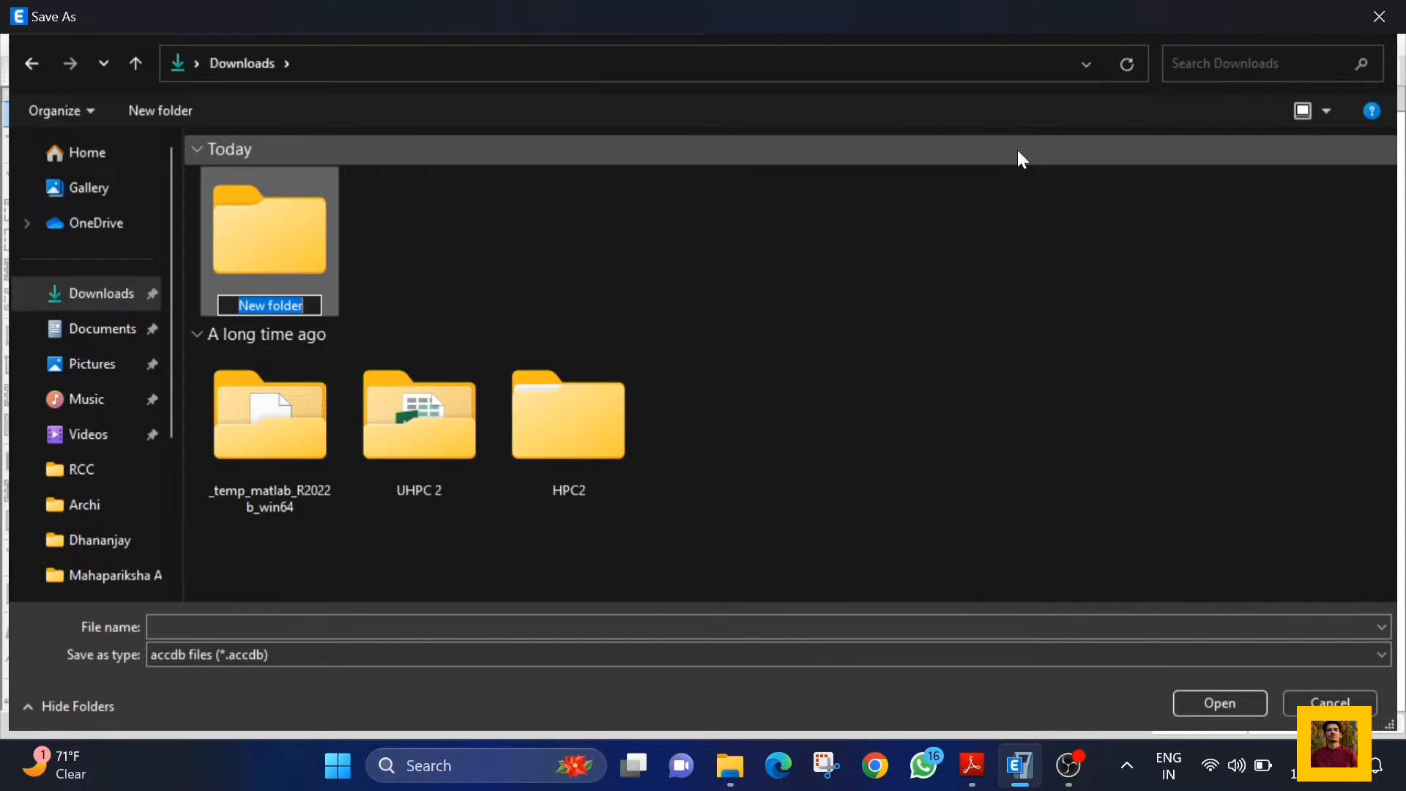
{"action": "type", "text": "rcdc"}
{"action": "left_click", "coordinate": [767, 271]}
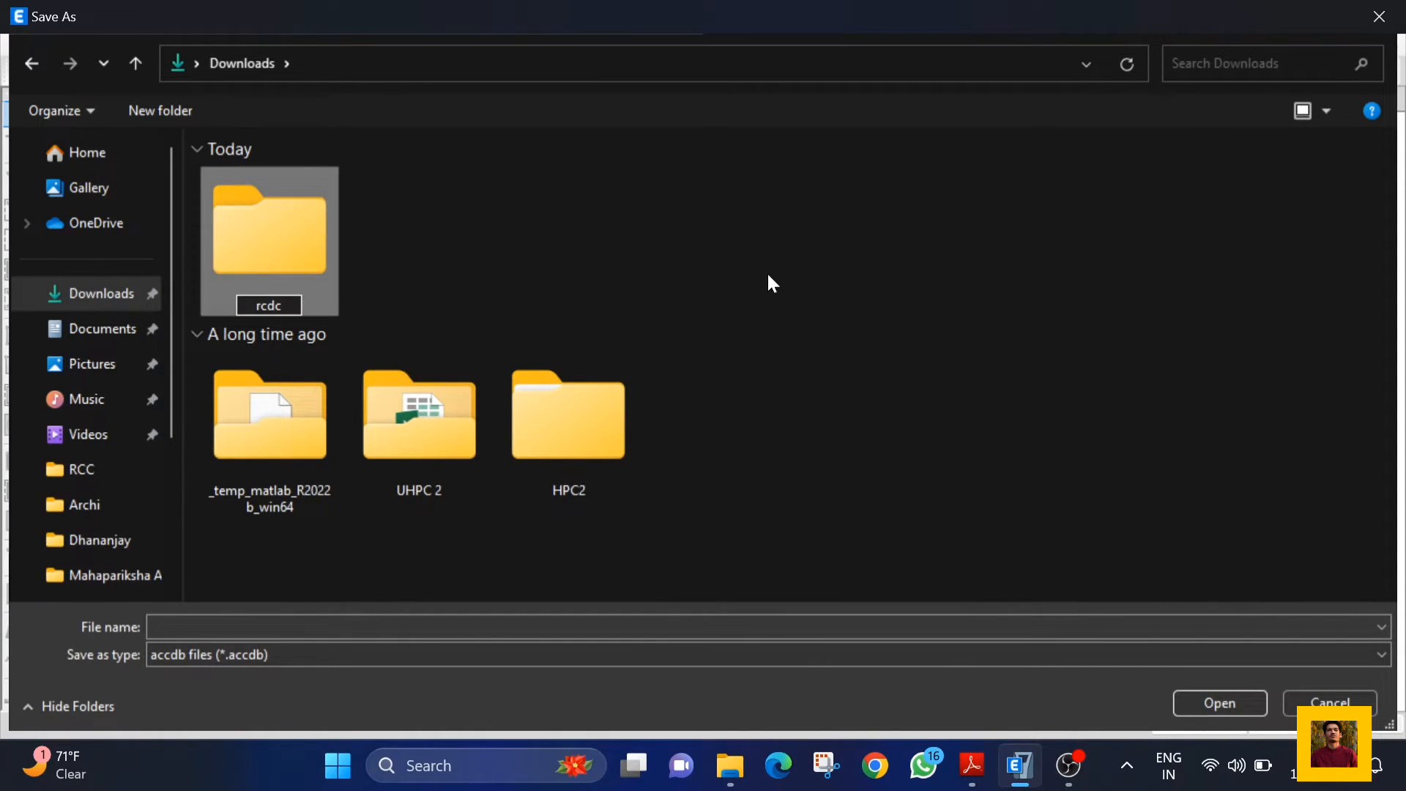
Step: Save the export as an accdb file named "Rcdc mdb" in the rcdc folder
{"action": "double_click", "coordinate": [308, 265]}
{"action": "type", "text": "R"}
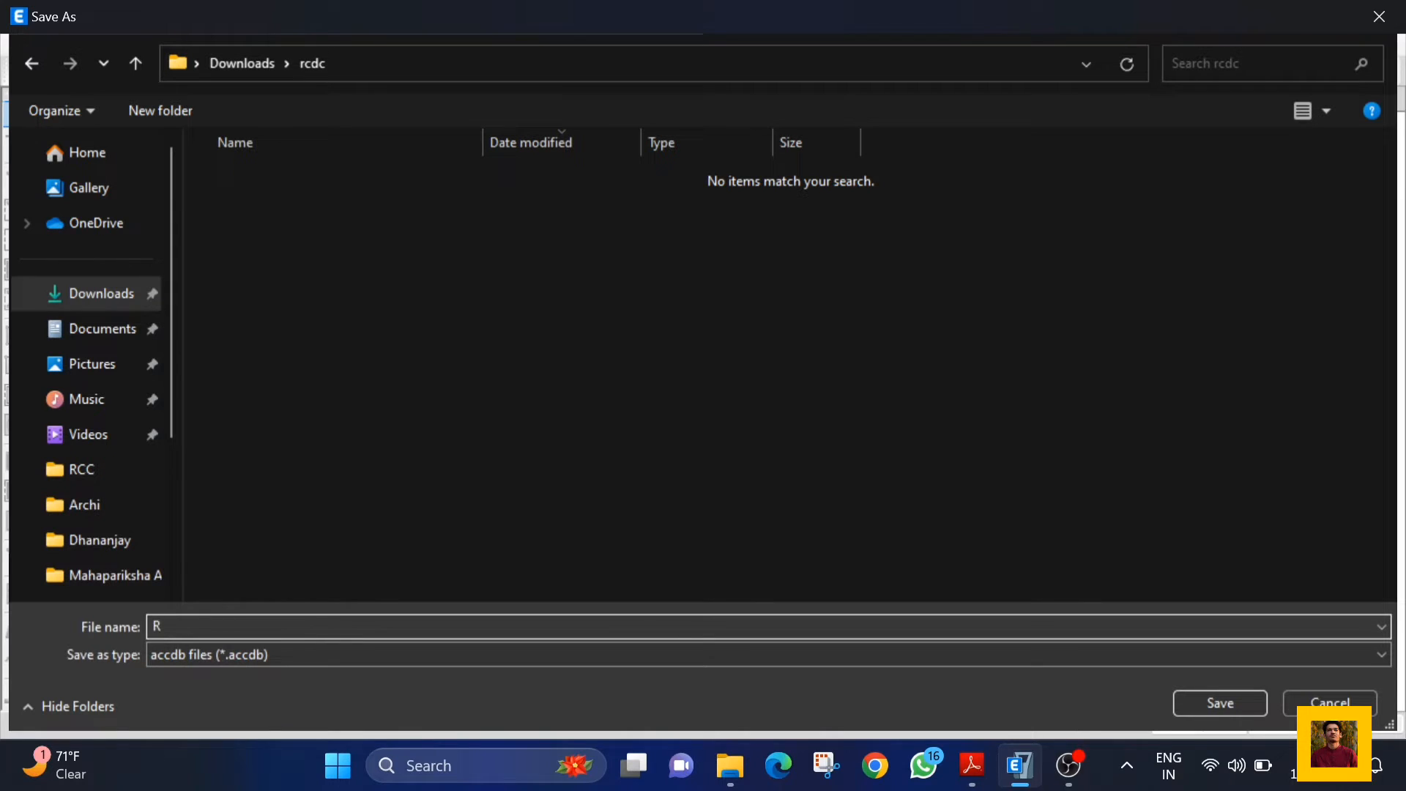
{"action": "type", "text": "cdc mdb"}
{"action": "left_click", "coordinate": [192, 654]}
{"action": "left_click", "coordinate": [189, 667]}
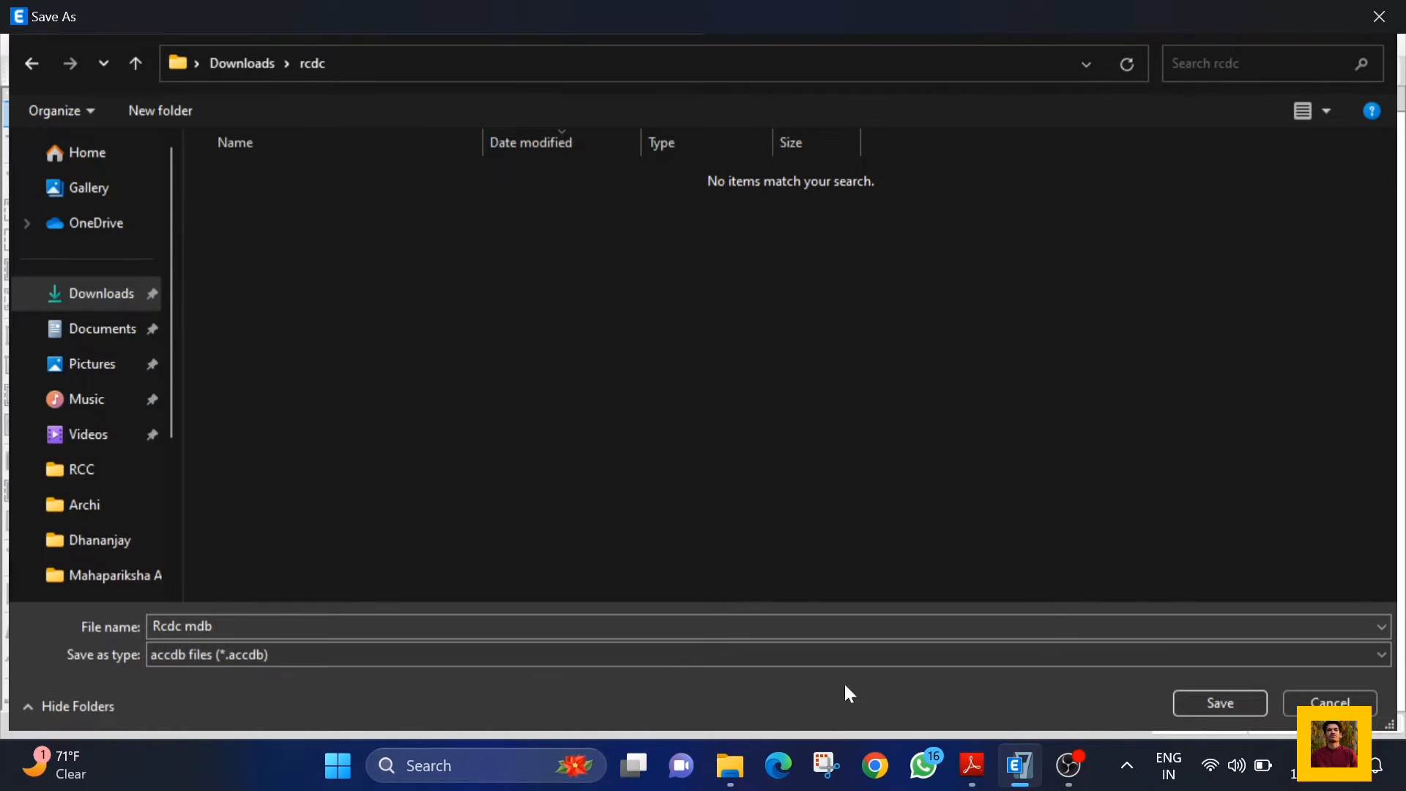
{"action": "left_click", "coordinate": [1196, 700]}
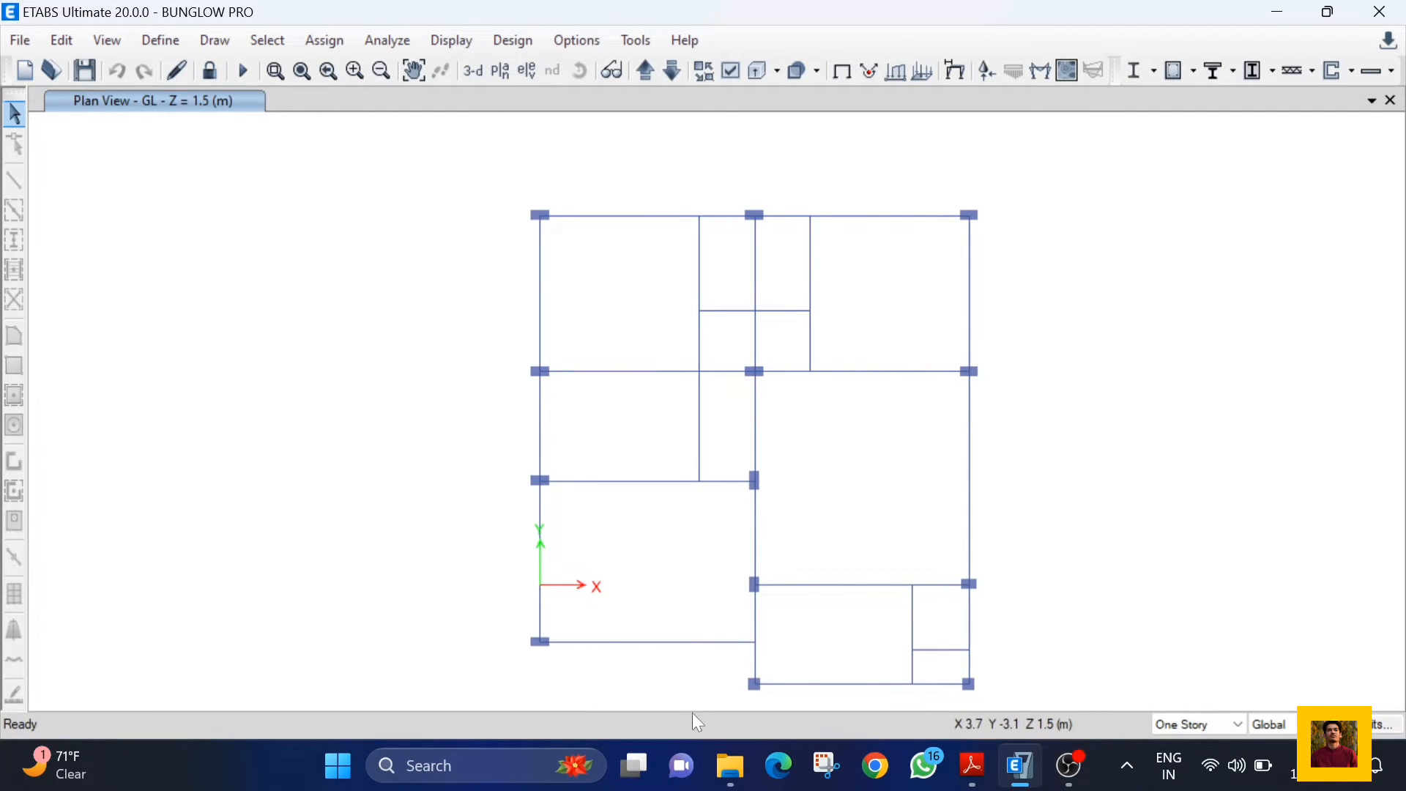
Step: Check the exported "Rcdc mdb.accdb" file in the rcdc folder under Downloads using File Explorer
{"action": "left_click", "coordinate": [733, 774]}
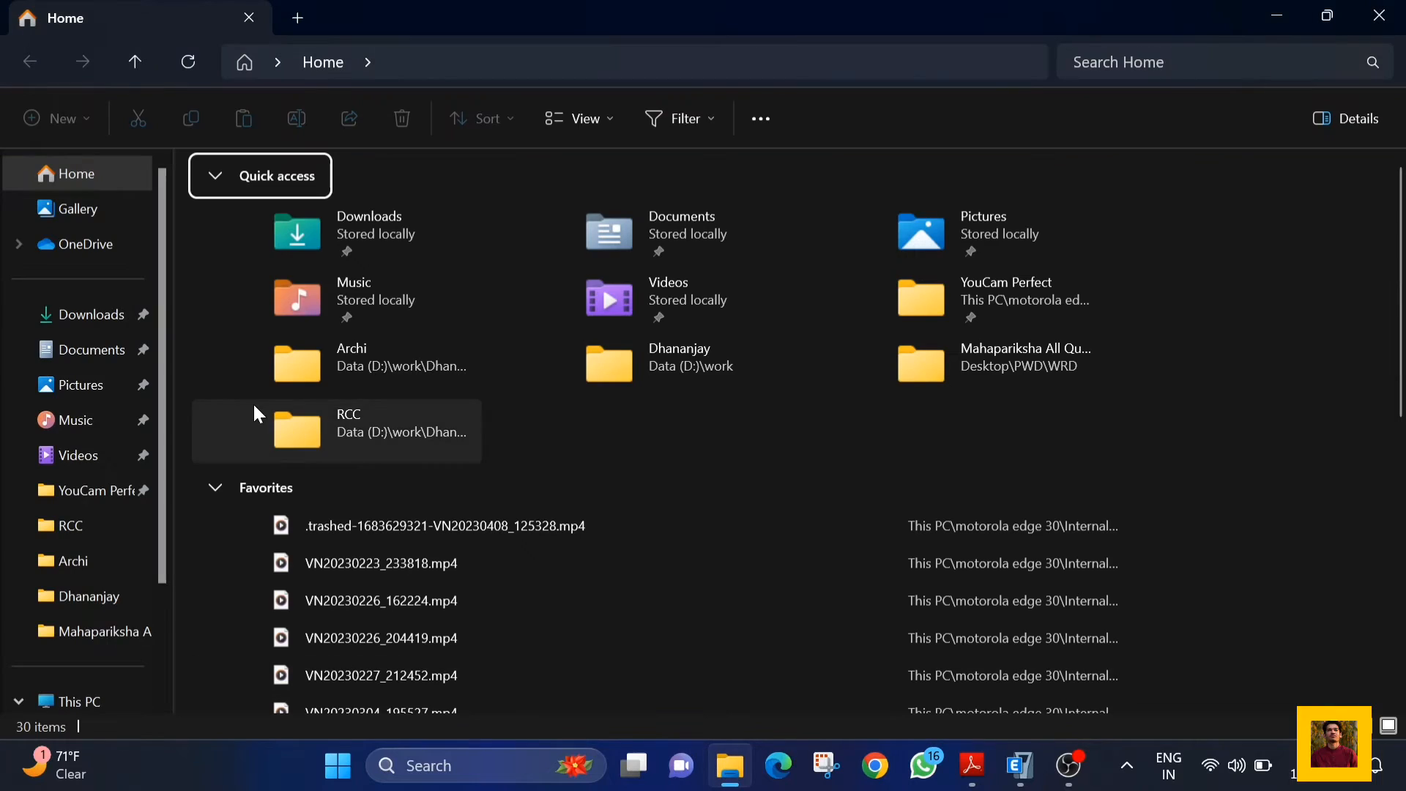
{"action": "left_click", "coordinate": [87, 315]}
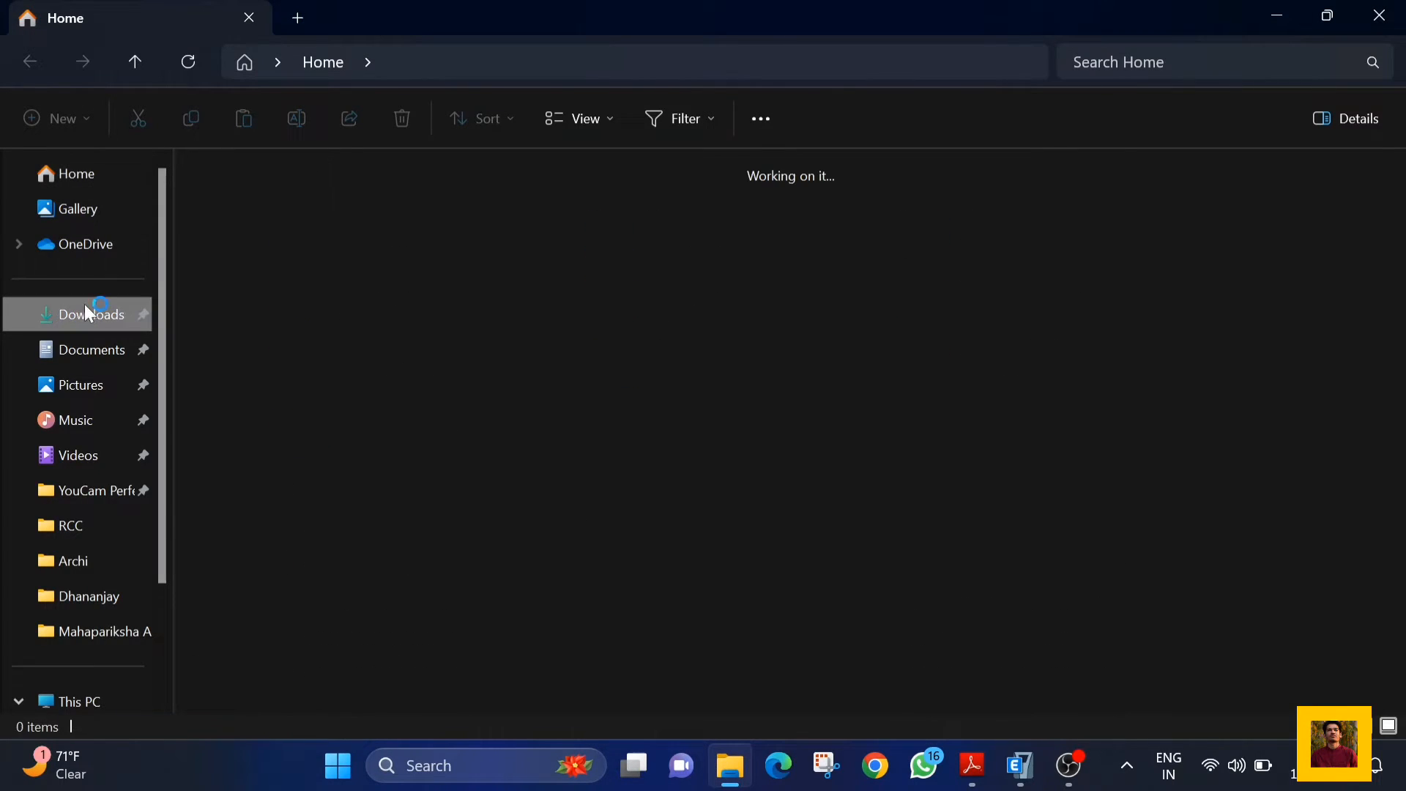
{"action": "double_click", "coordinate": [271, 241]}
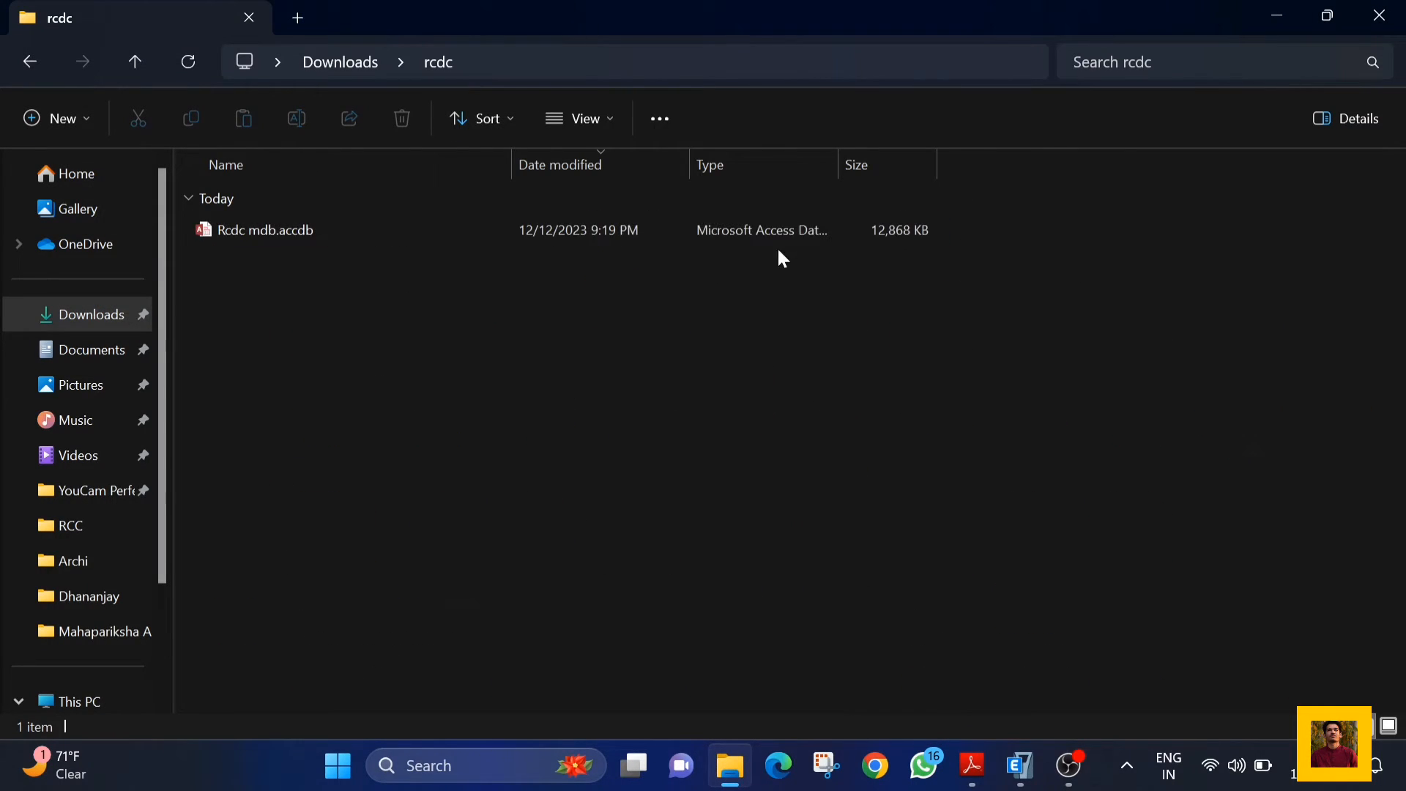
{"action": "left_click", "coordinate": [890, 226]}
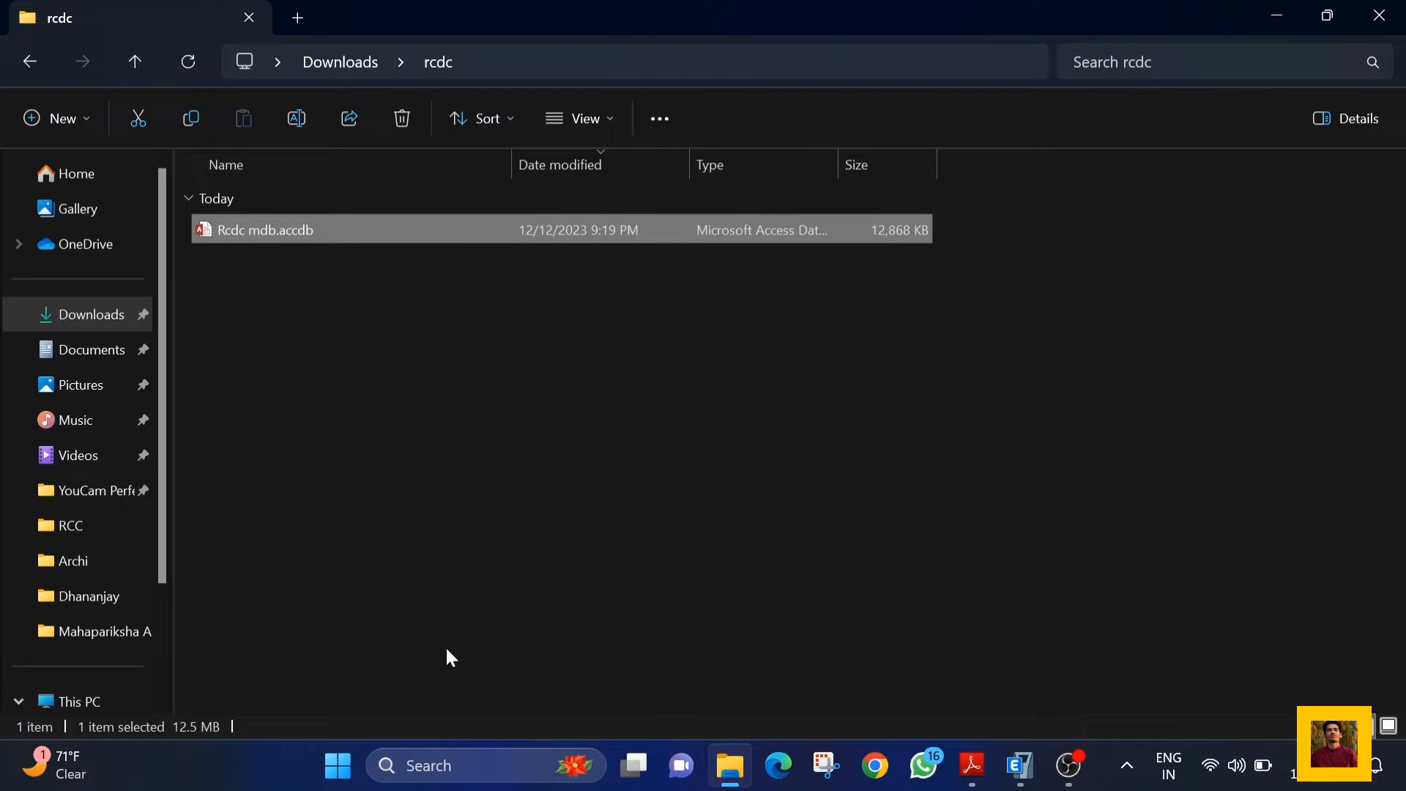
Step: Launch RCDC CONNECT Edition V11 Update 4
{"action": "left_click", "coordinate": [339, 767]}
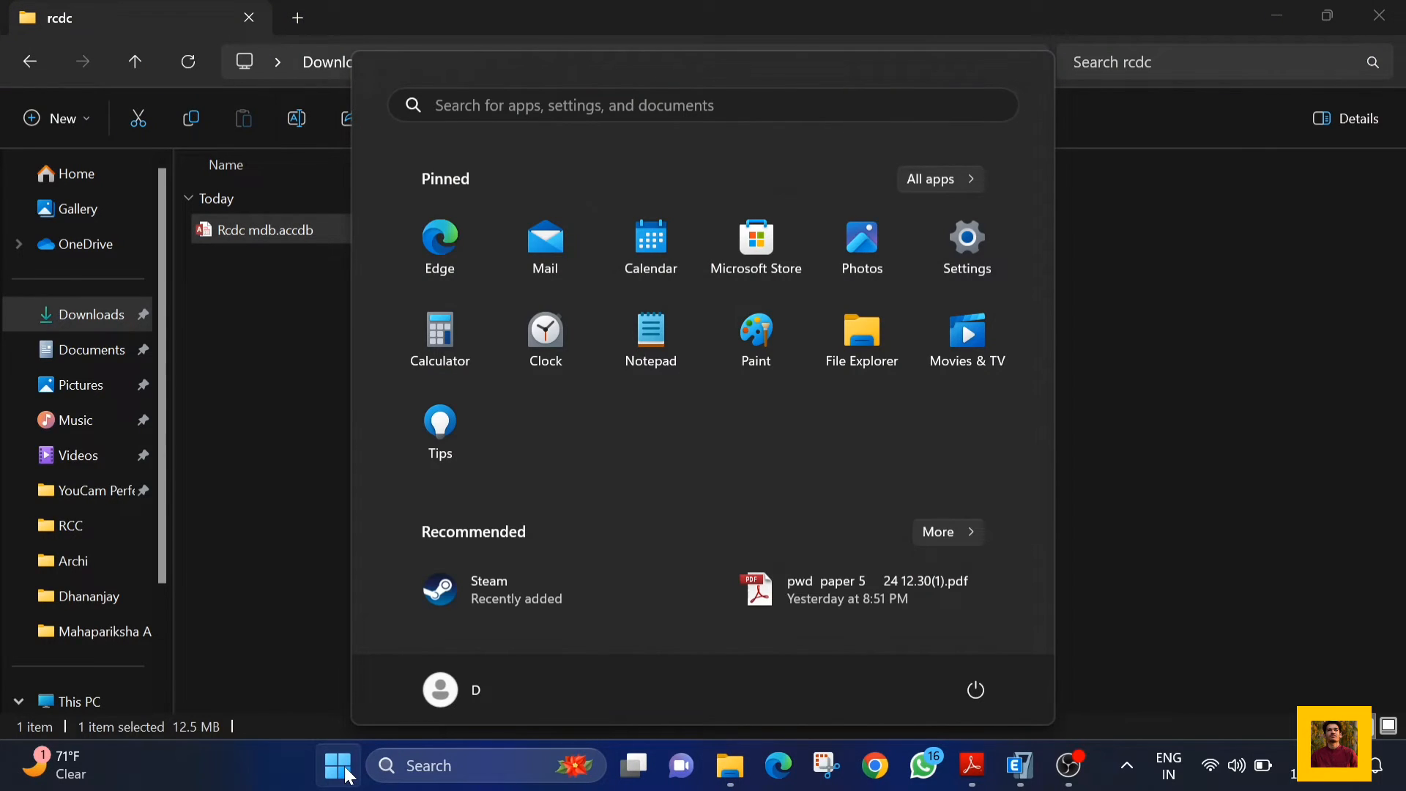
{"action": "type", "text": "rc"}
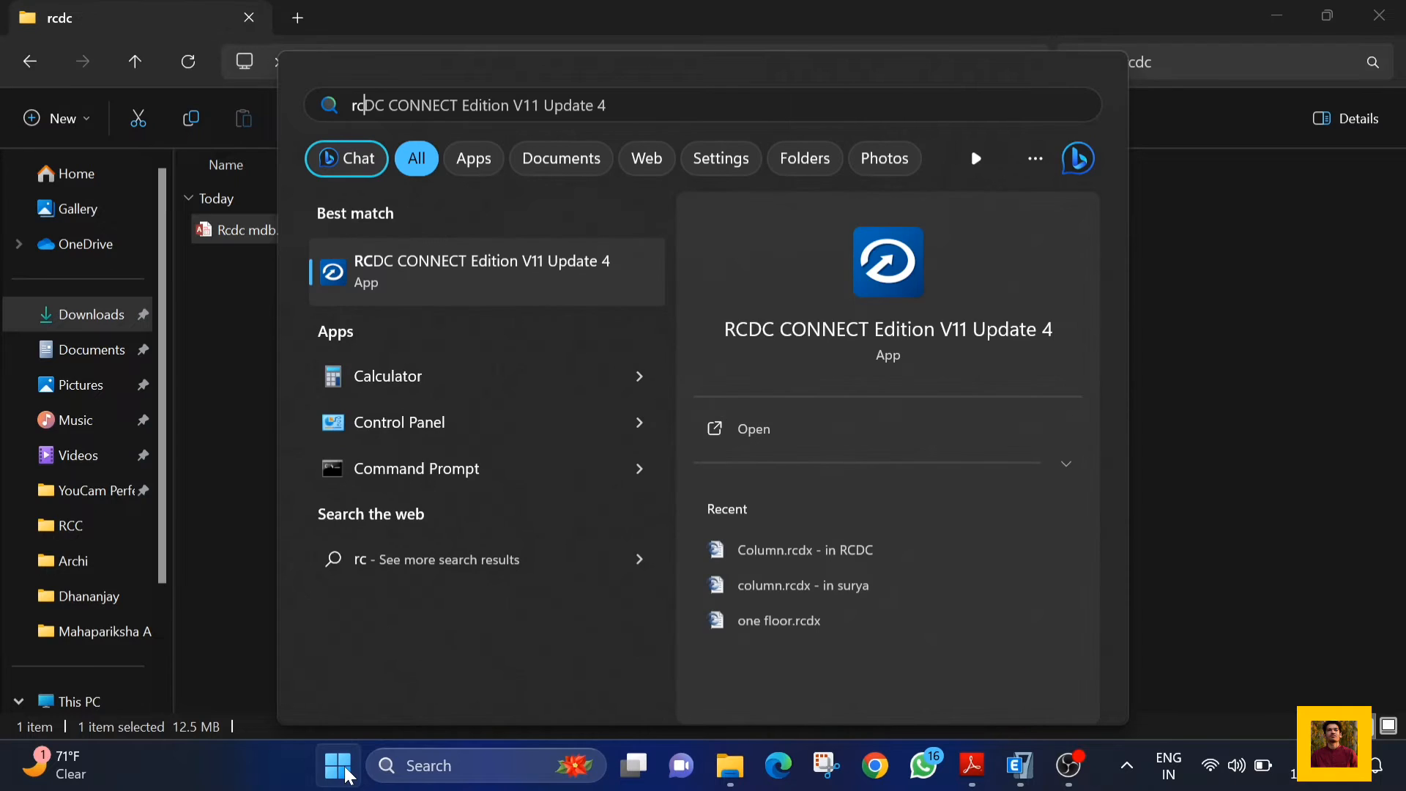
{"action": "left_click", "coordinate": [529, 283]}
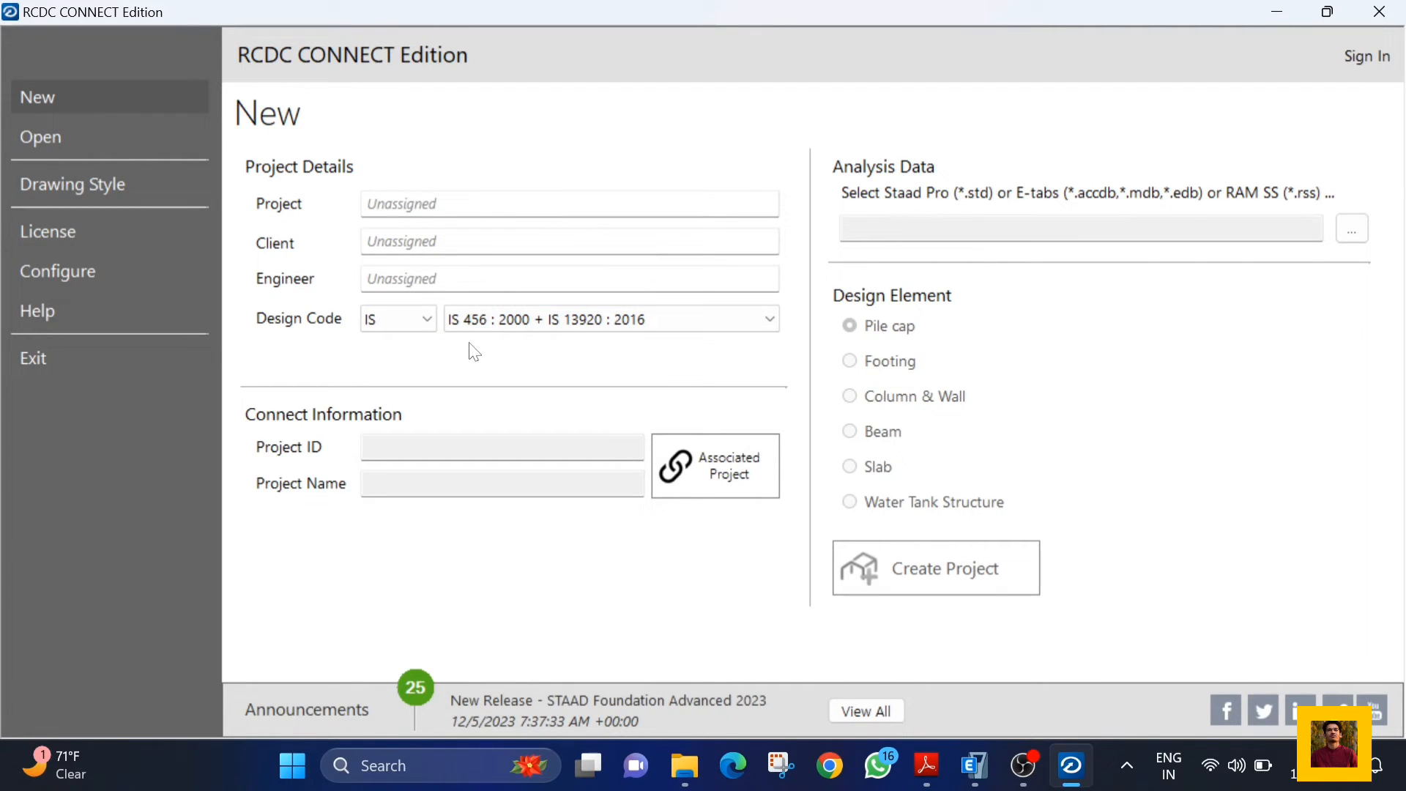
Step: Set the new project's design code to IS with IS 456 : 2000 + IS 13920 : 2016
{"action": "left_click", "coordinate": [493, 317]}
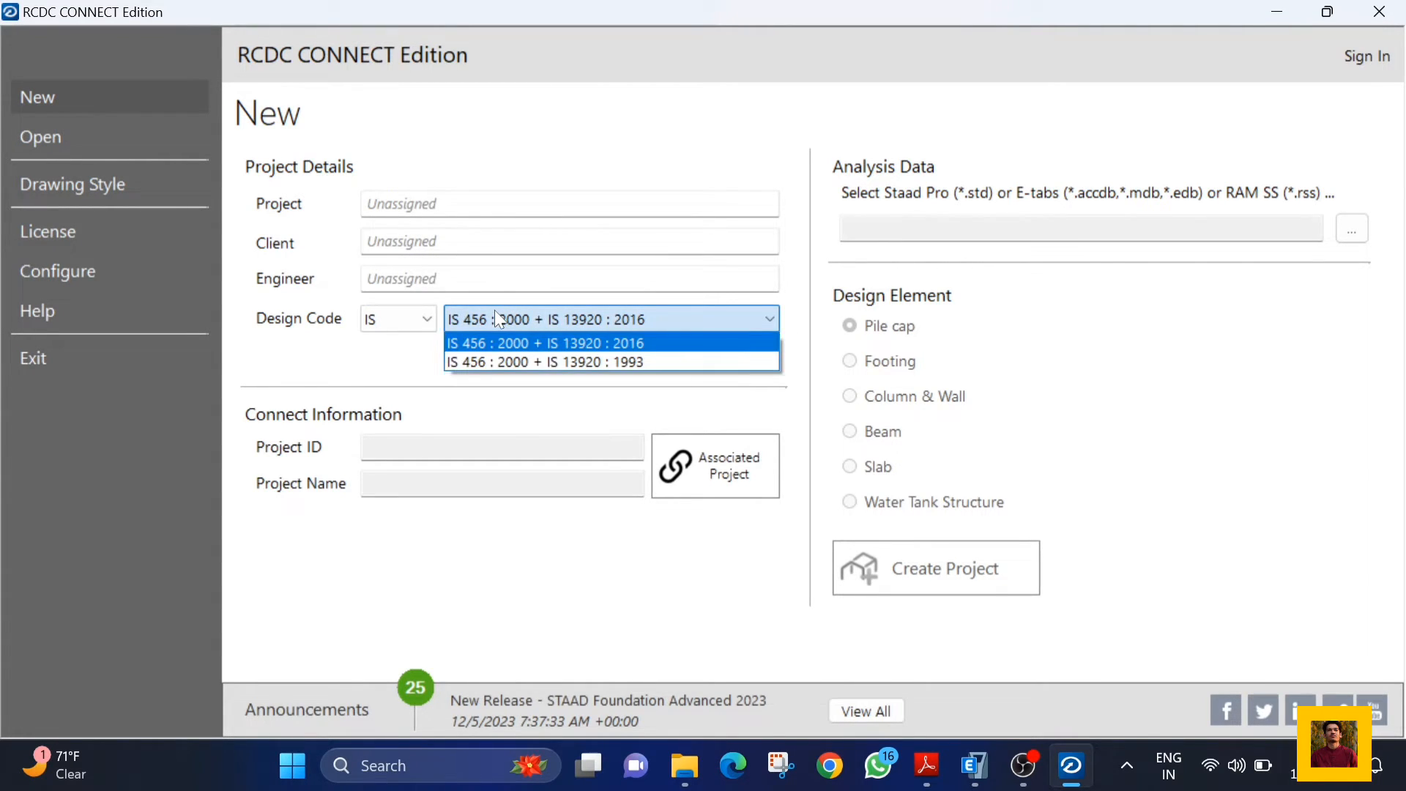
{"action": "left_click", "coordinate": [554, 344]}
{"action": "left_click", "coordinate": [414, 319]}
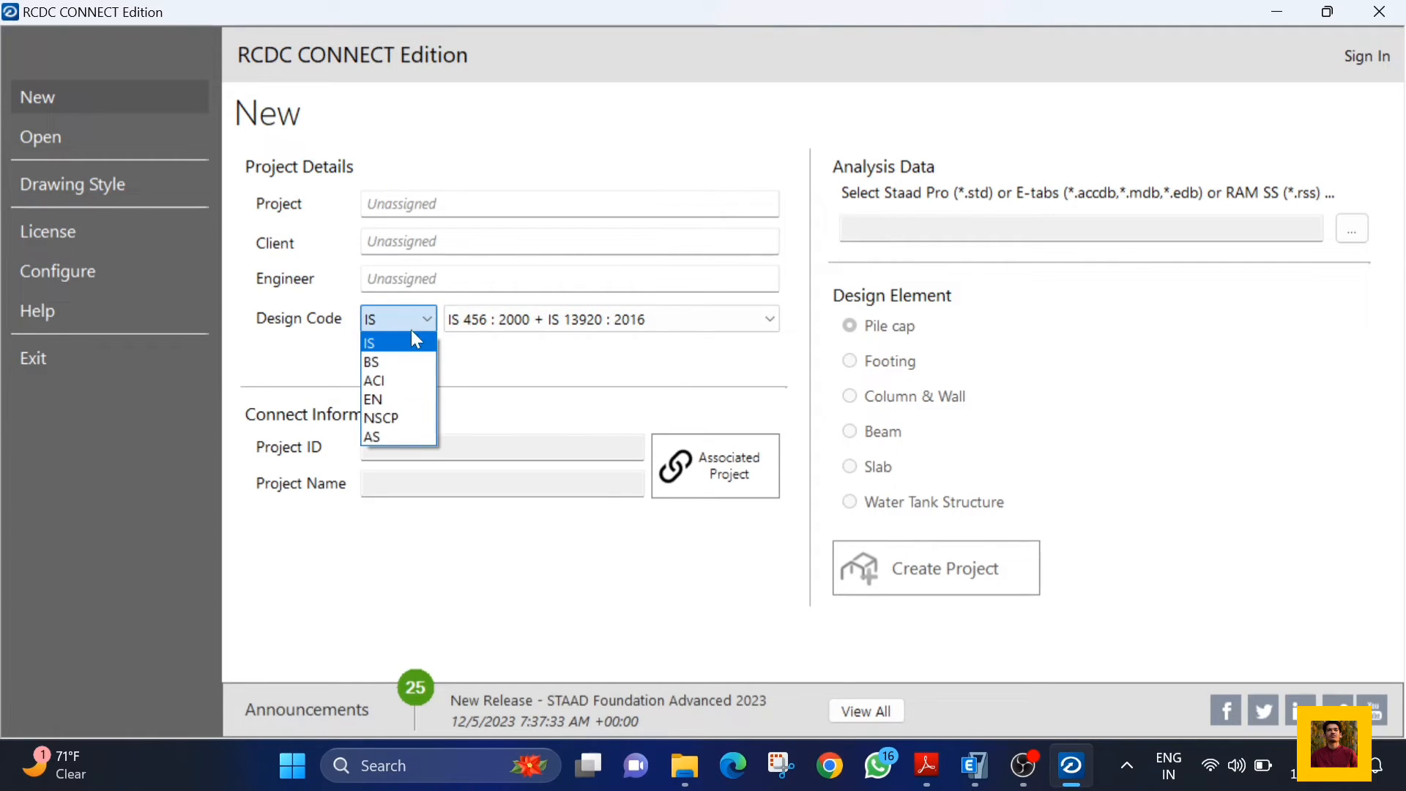
{"action": "left_click", "coordinate": [404, 343]}
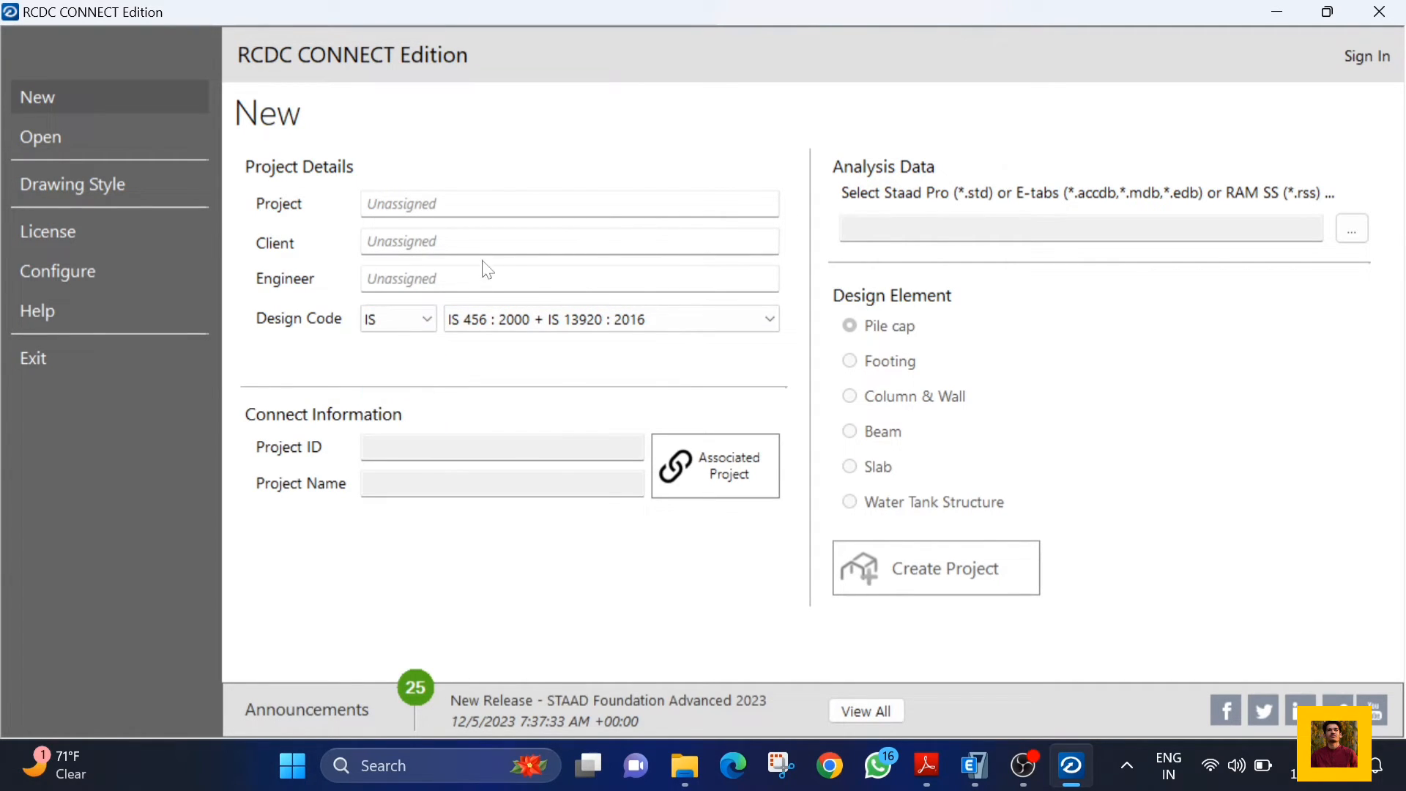
{"action": "left_click", "coordinate": [468, 204]}
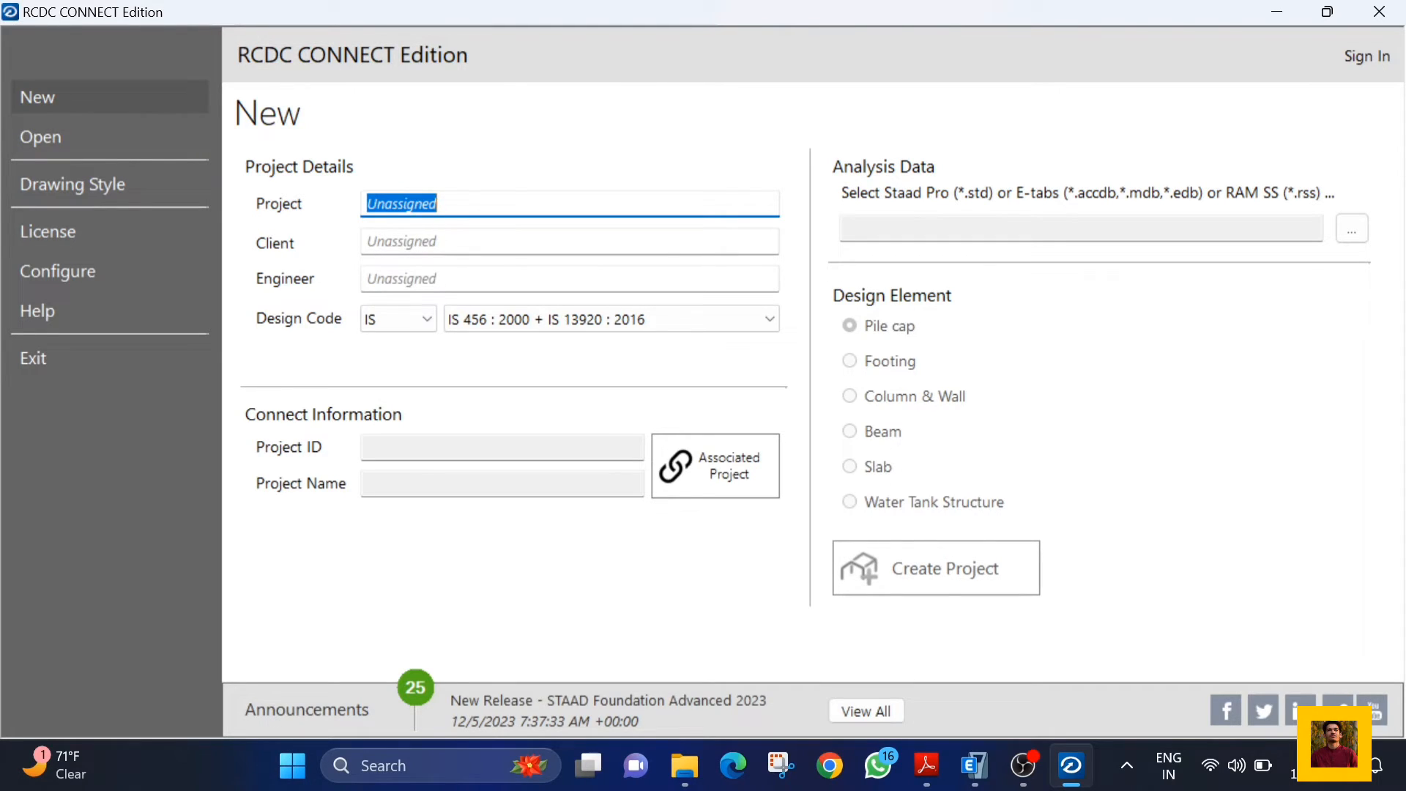
{"action": "type", "text": "abcf"}
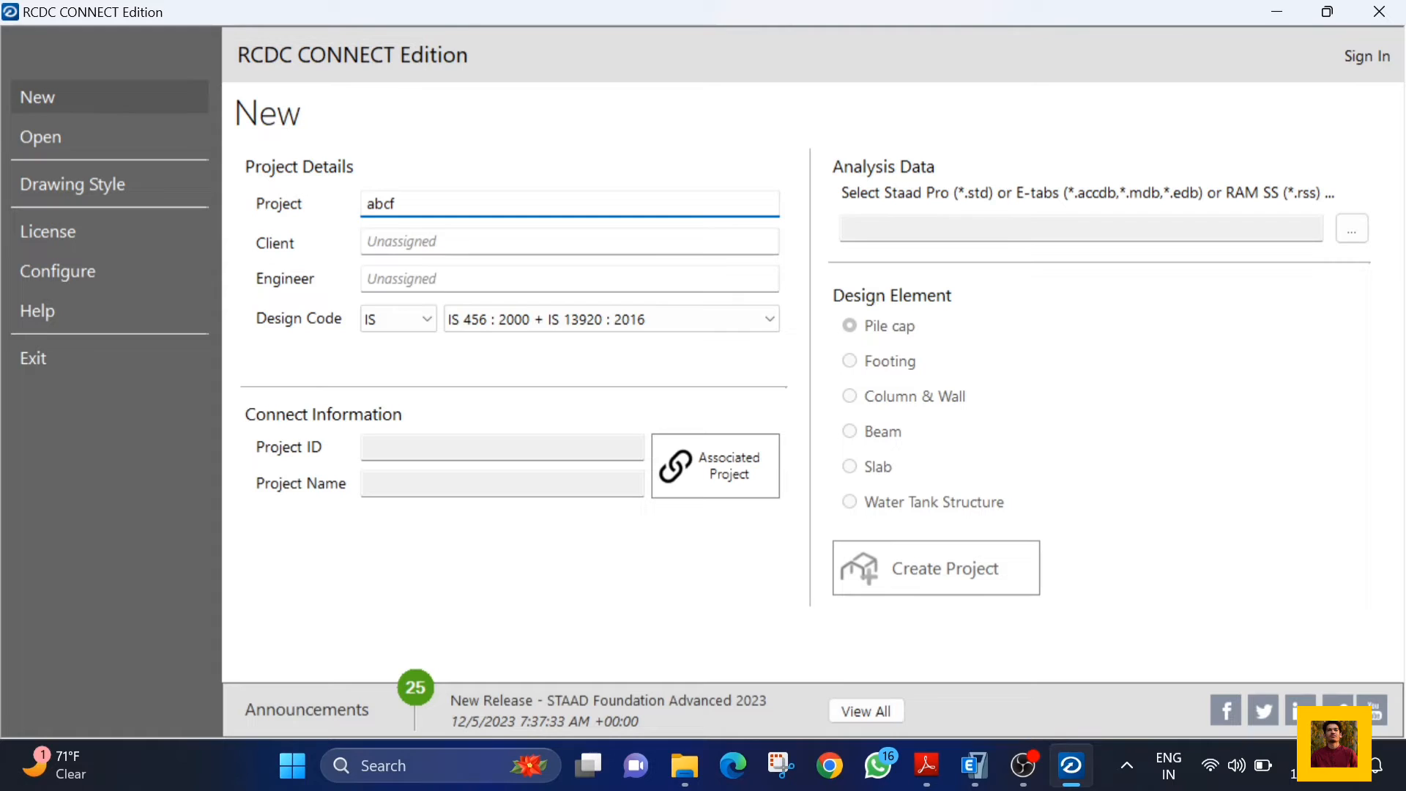
{"action": "key", "text": "Tab"}
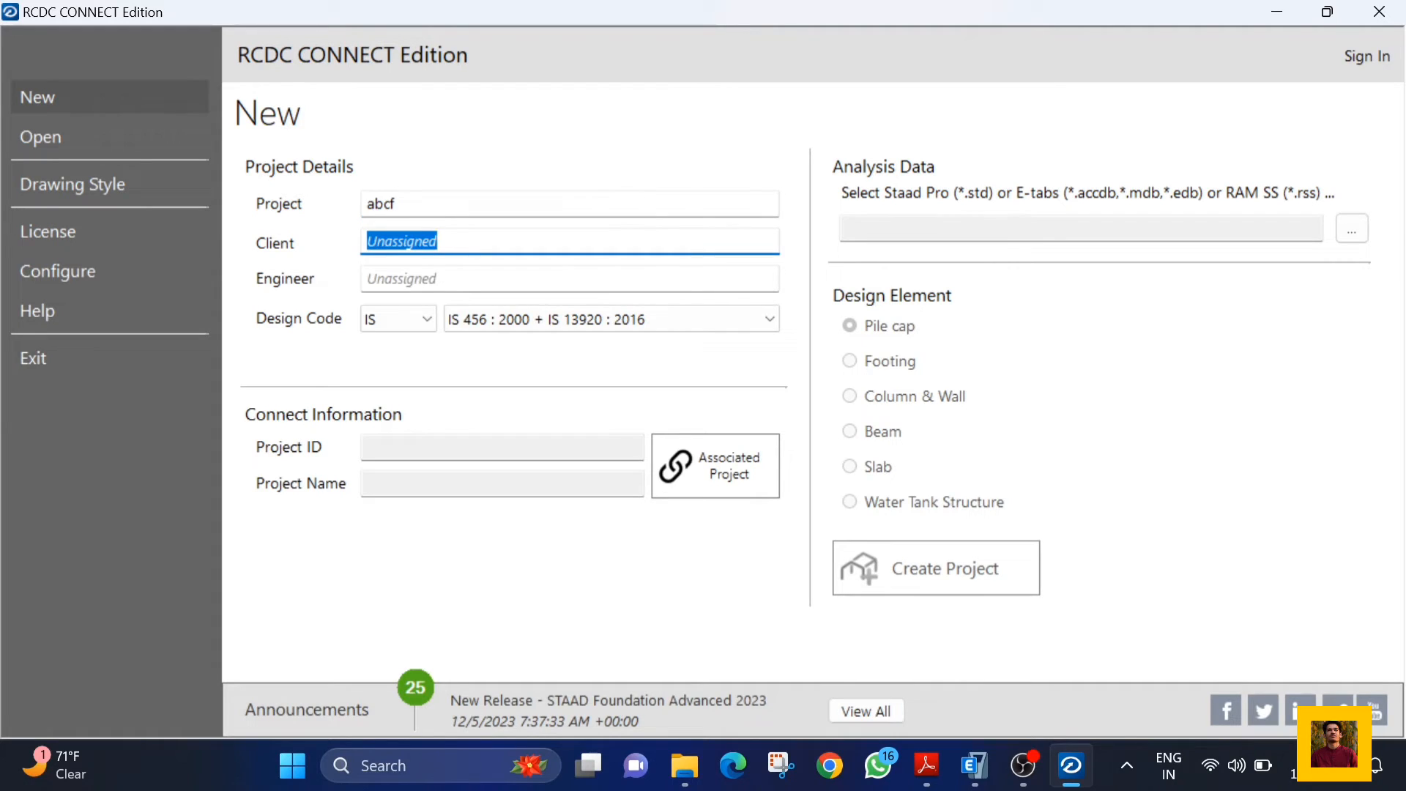
{"action": "type", "text": "dse"}
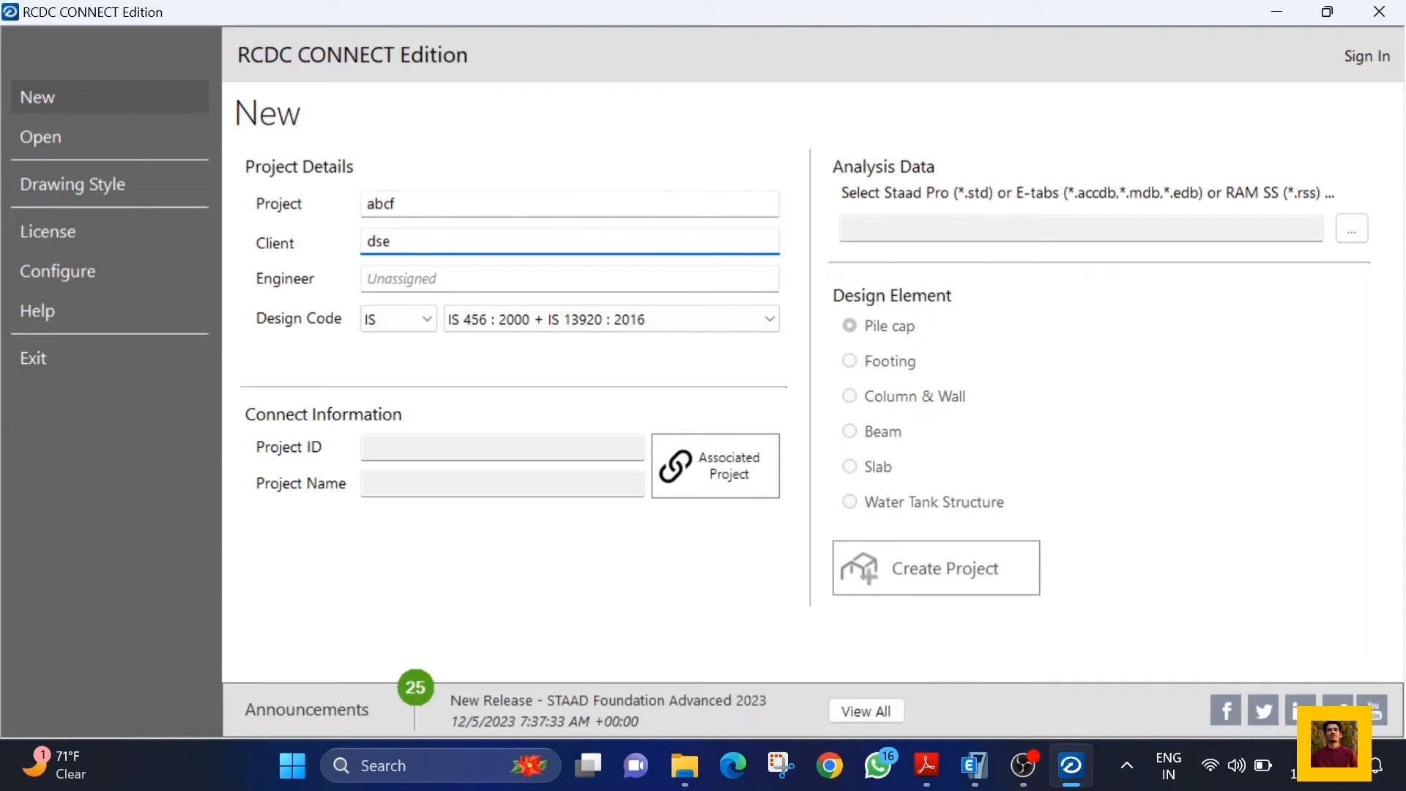
{"action": "key", "text": "Tab"}
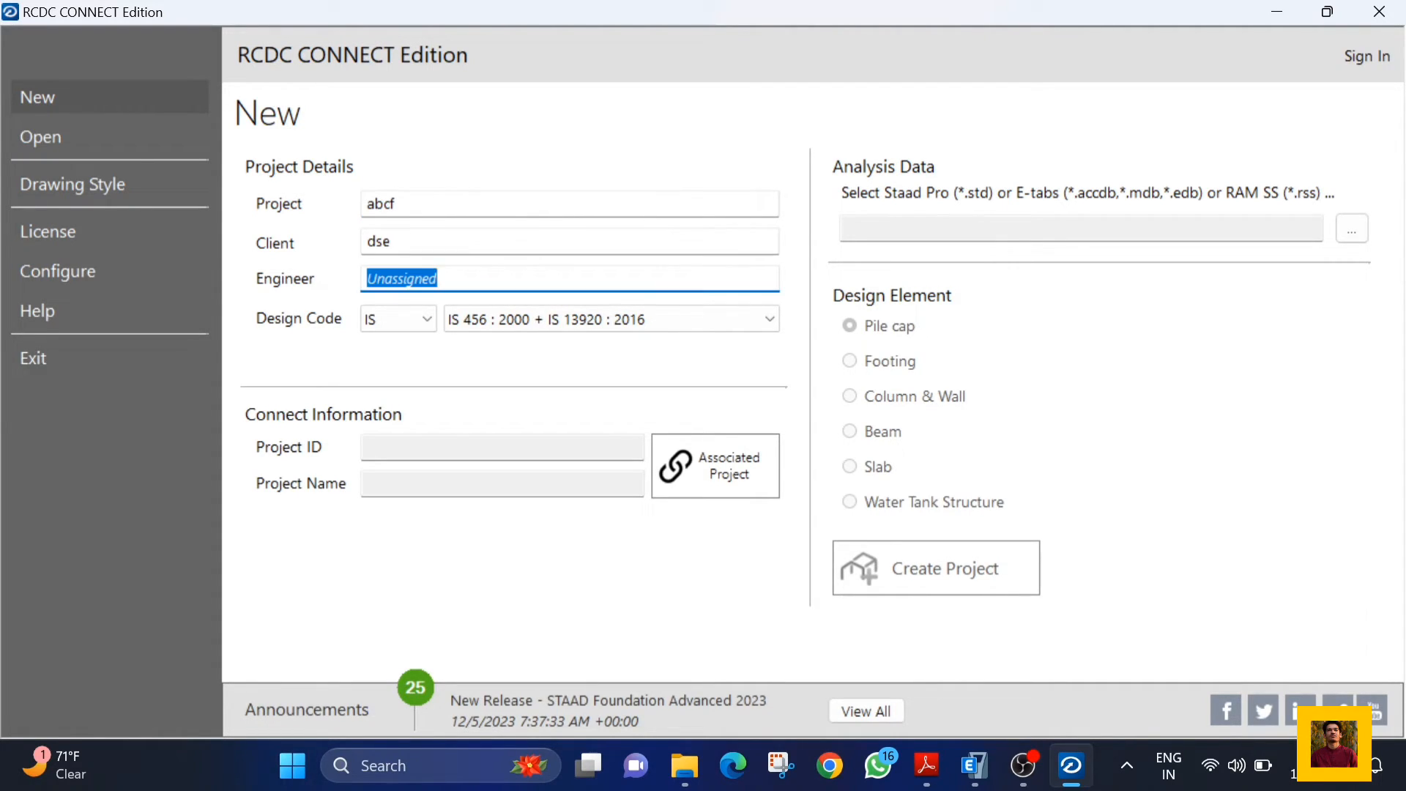
{"action": "type", "text": "DR"}
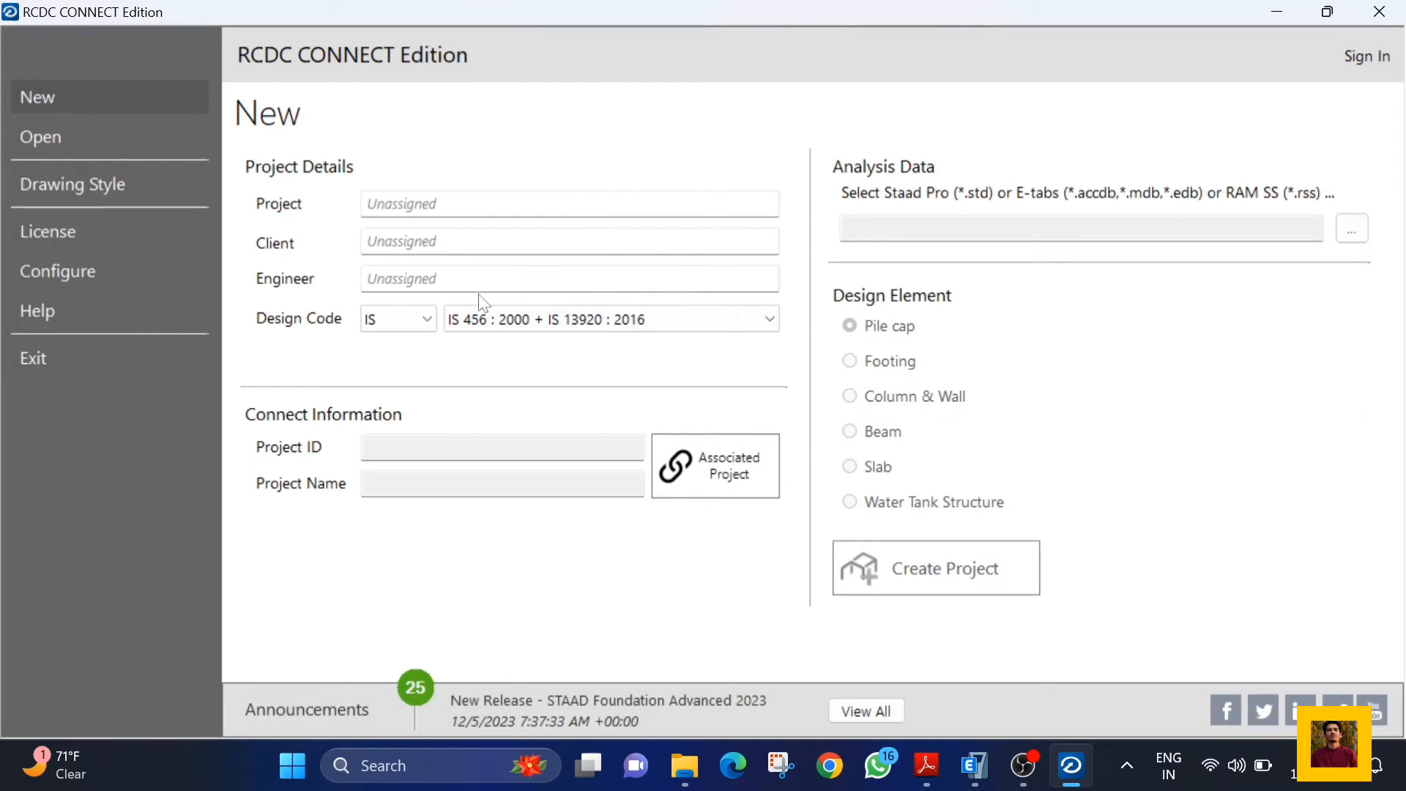
Step: Review the Style Manager's default drawing settings for slab, beam, column and wall, tank wall and footing
{"action": "left_click", "coordinate": [87, 183]}
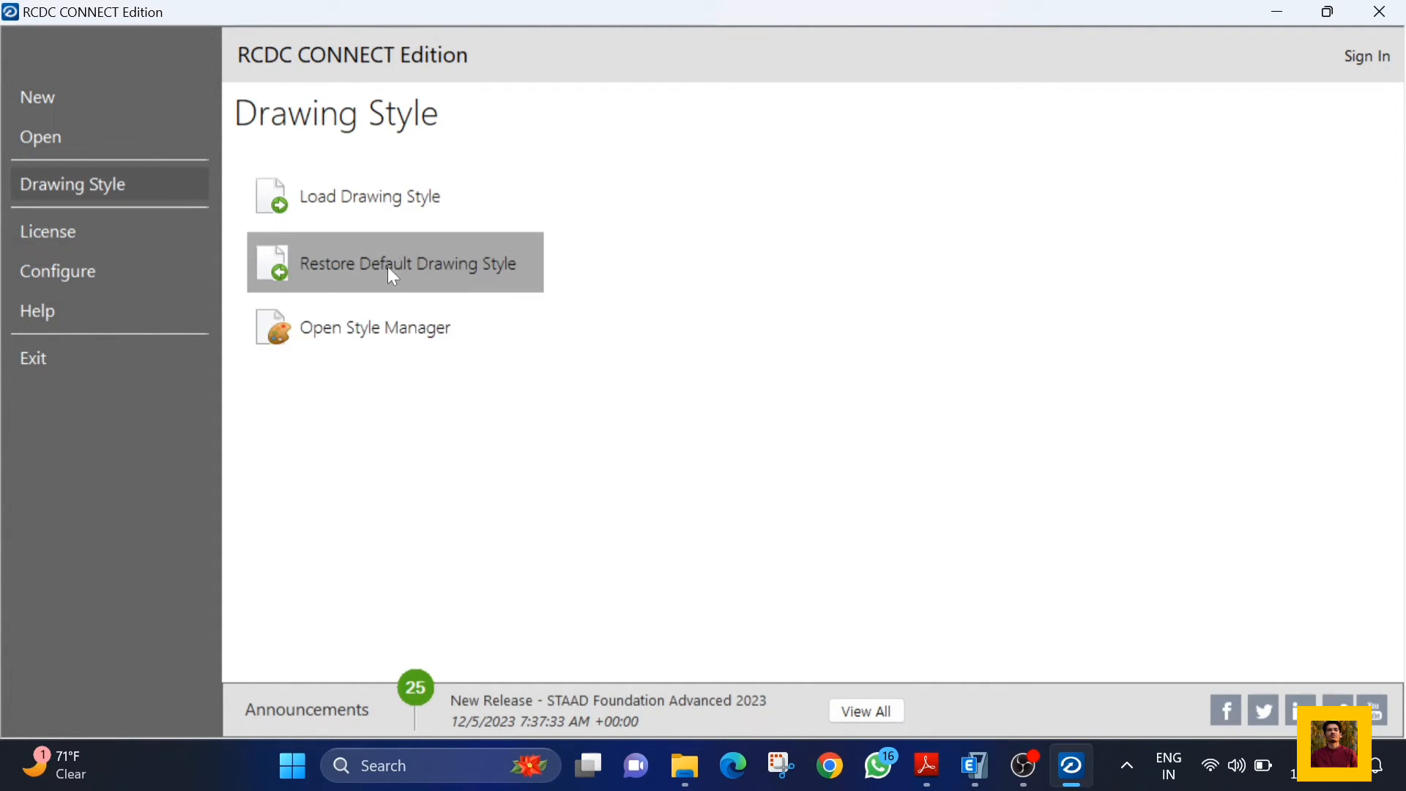
{"action": "left_click", "coordinate": [388, 309]}
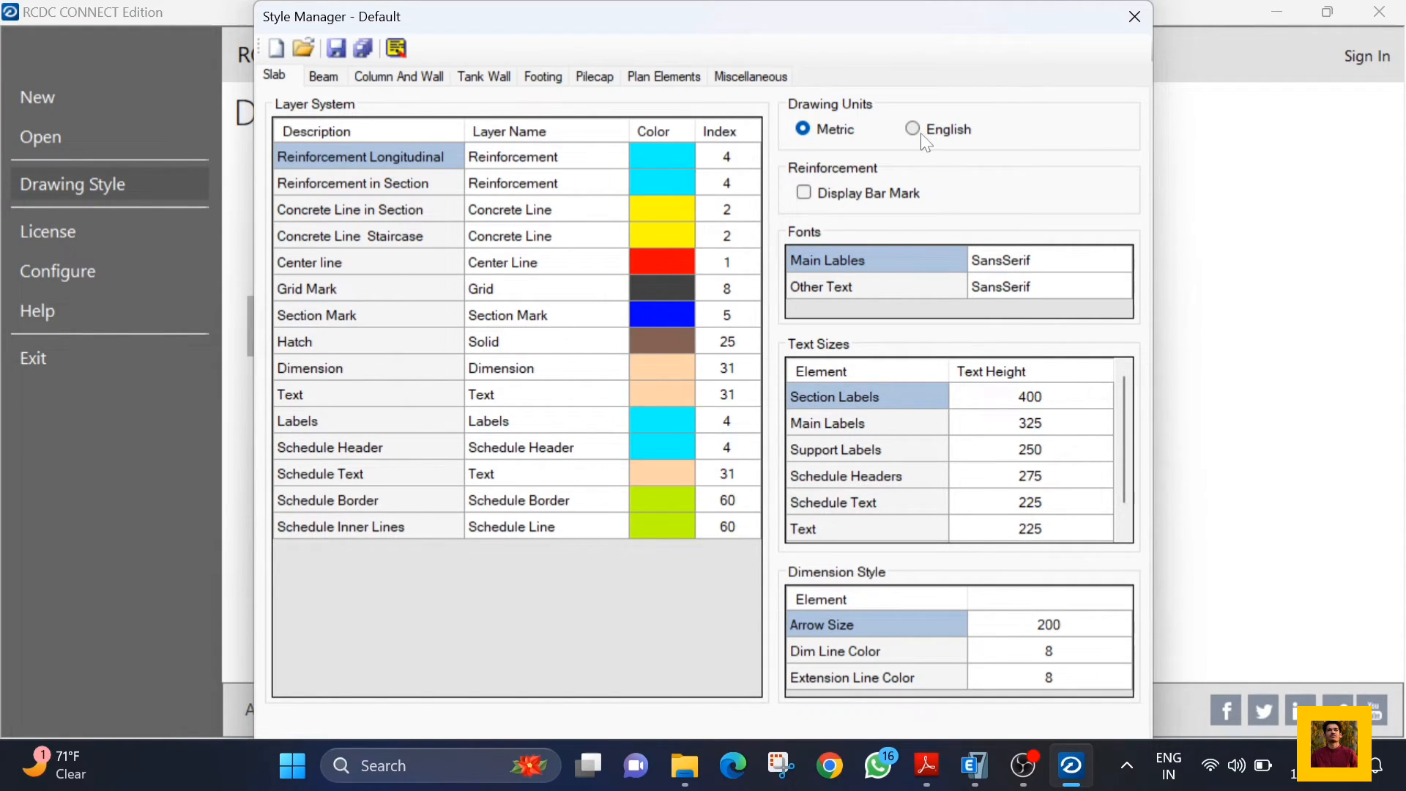
{"action": "left_click", "coordinate": [326, 74]}
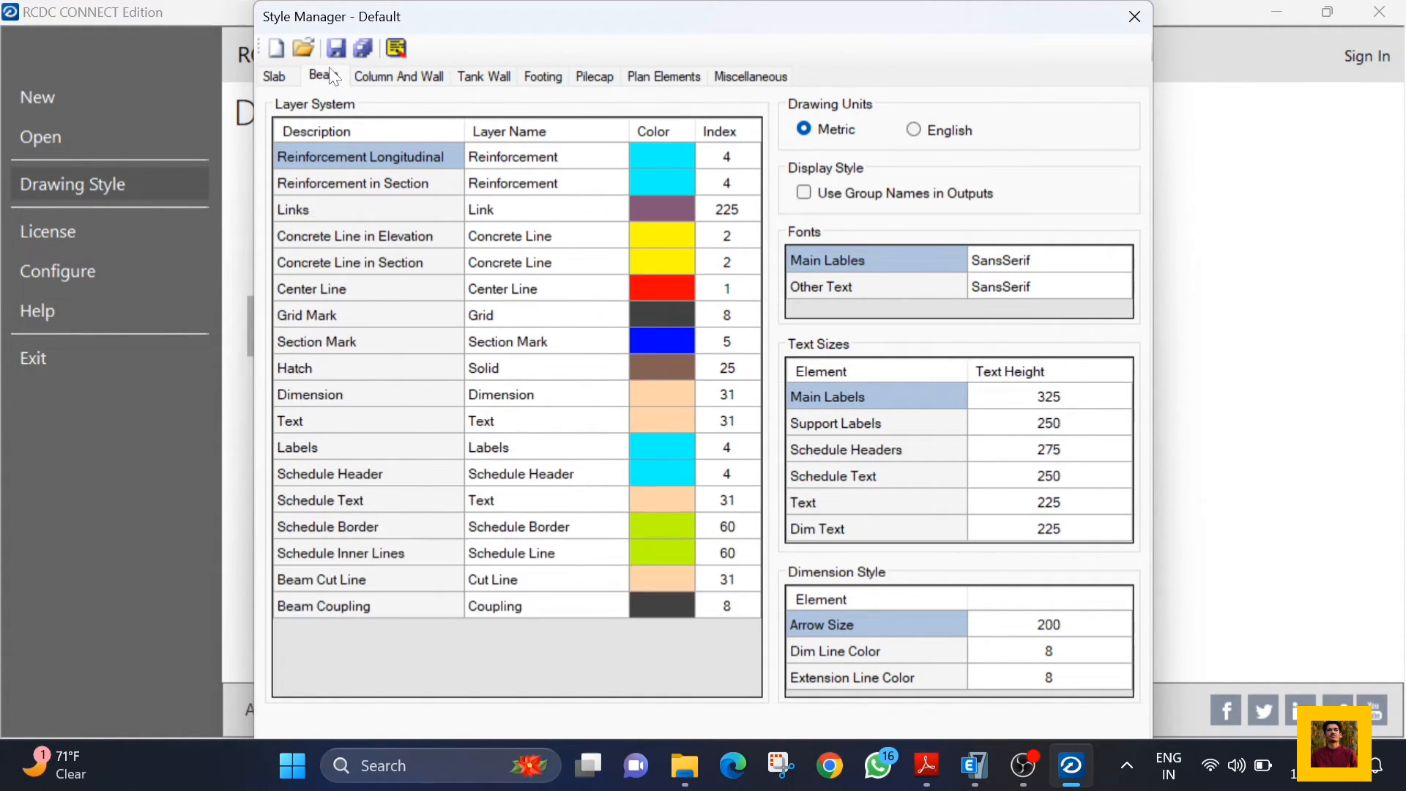
{"action": "left_click", "coordinate": [383, 79]}
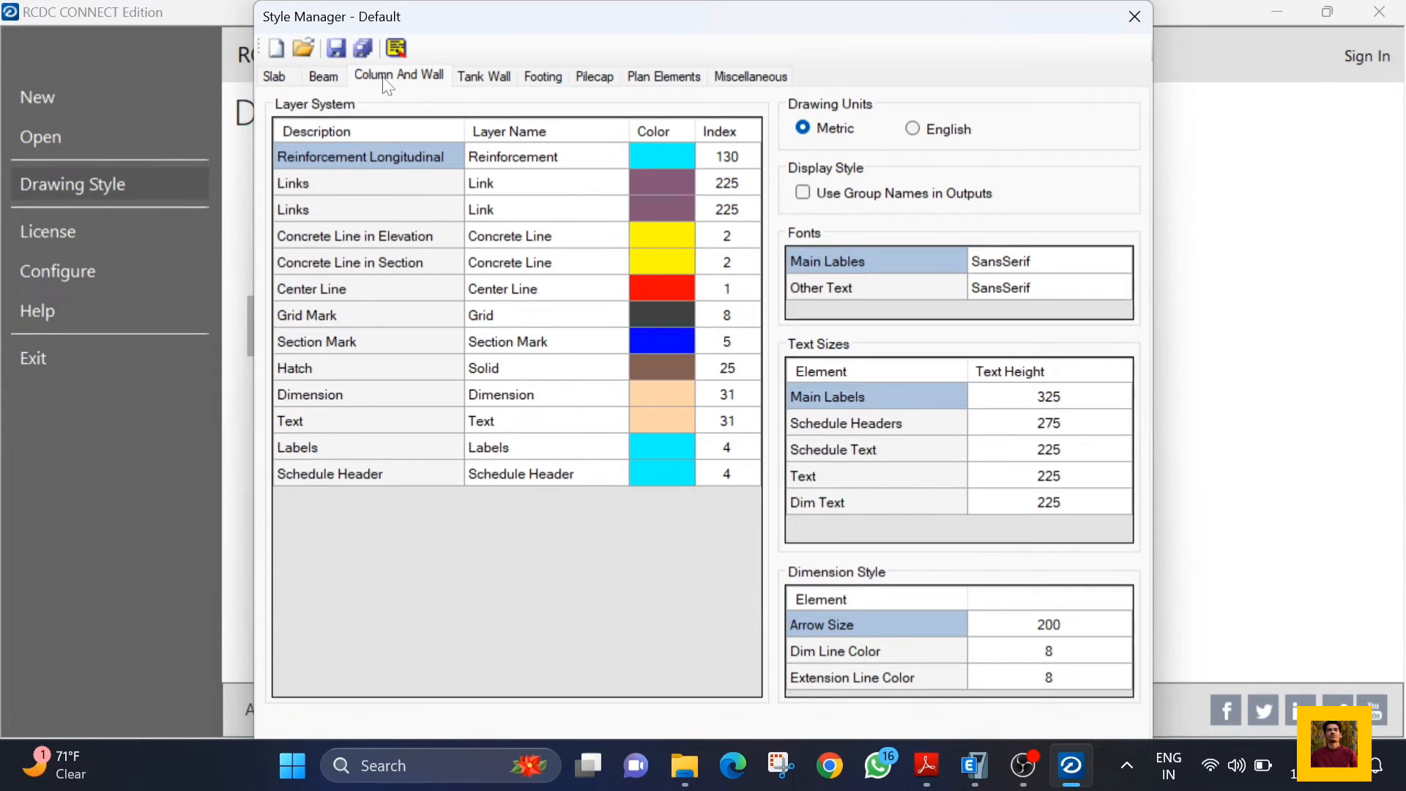
{"action": "left_click", "coordinate": [469, 80]}
{"action": "left_click", "coordinate": [542, 88]}
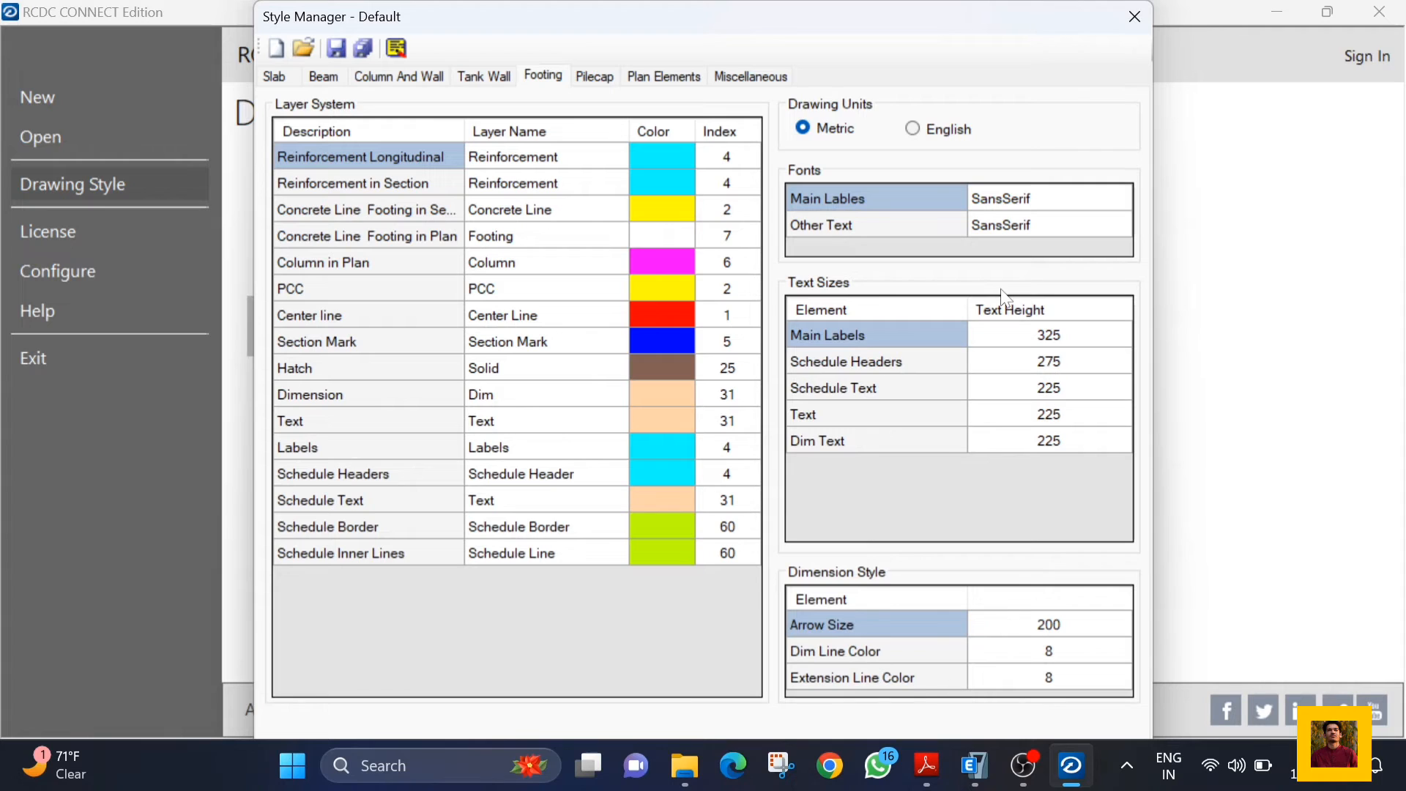
{"action": "left_click", "coordinate": [1135, 29]}
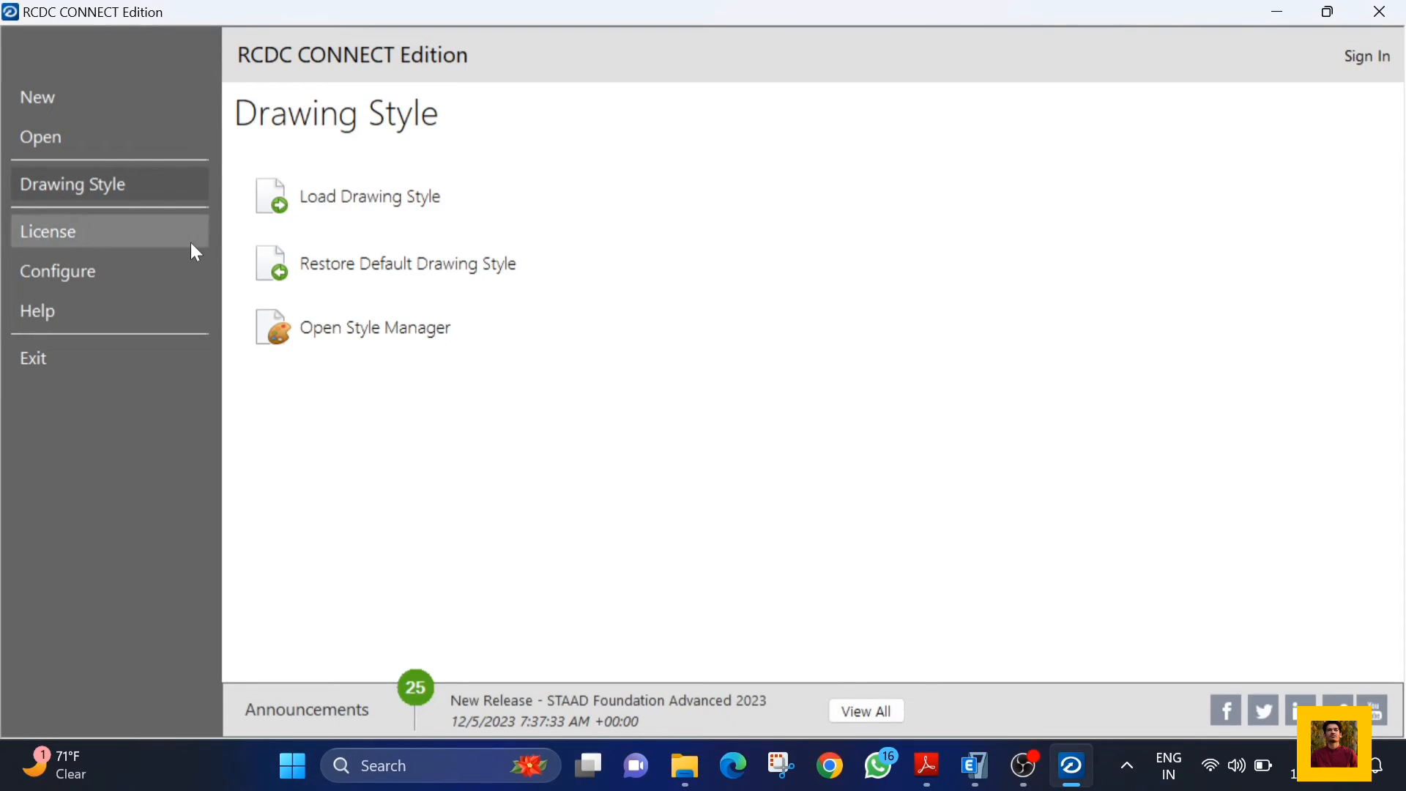
Step: Look over the default country and design code configuration and the recent projects, and return to the new project page
{"action": "left_click", "coordinate": [156, 271]}
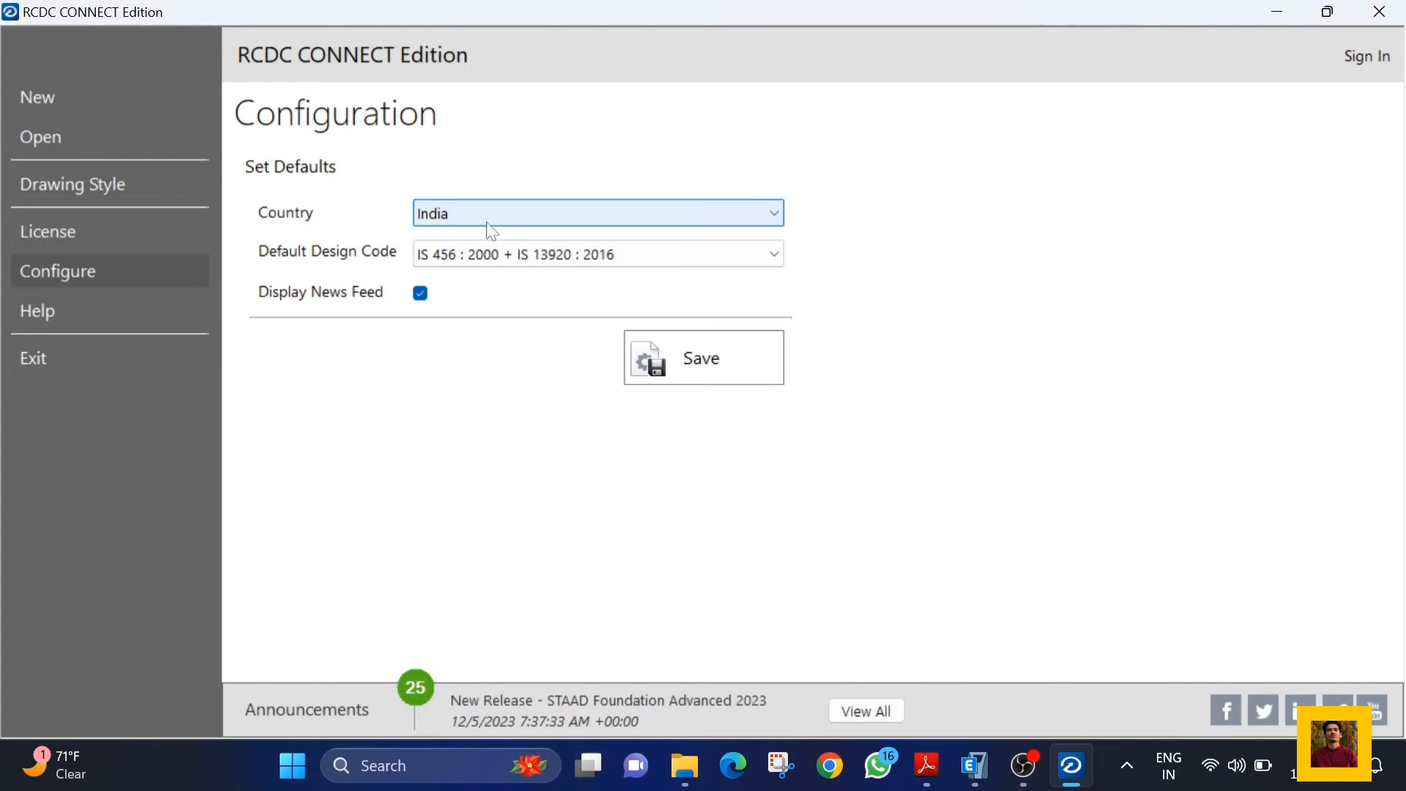
{"action": "left_click", "coordinate": [104, 134]}
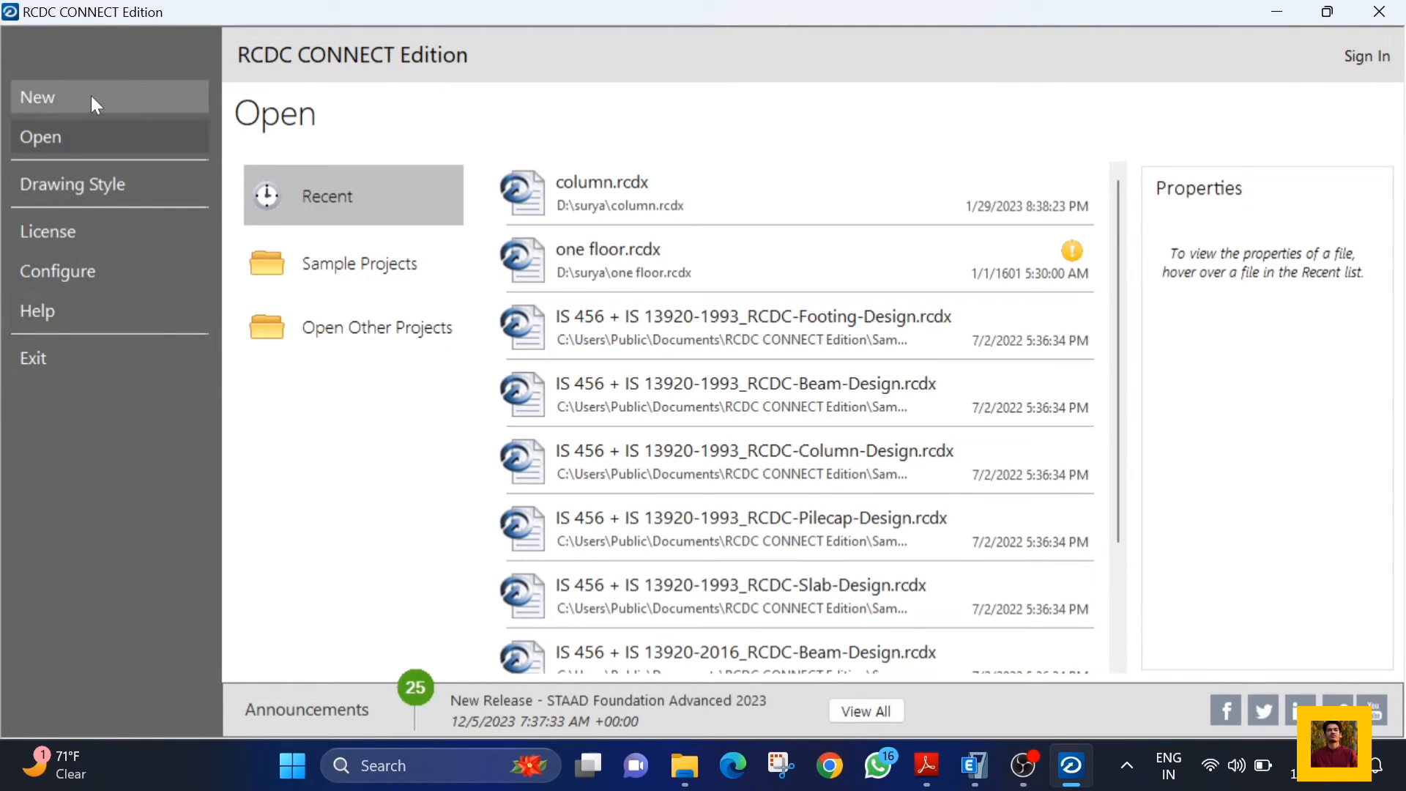
{"action": "left_click", "coordinate": [90, 97]}
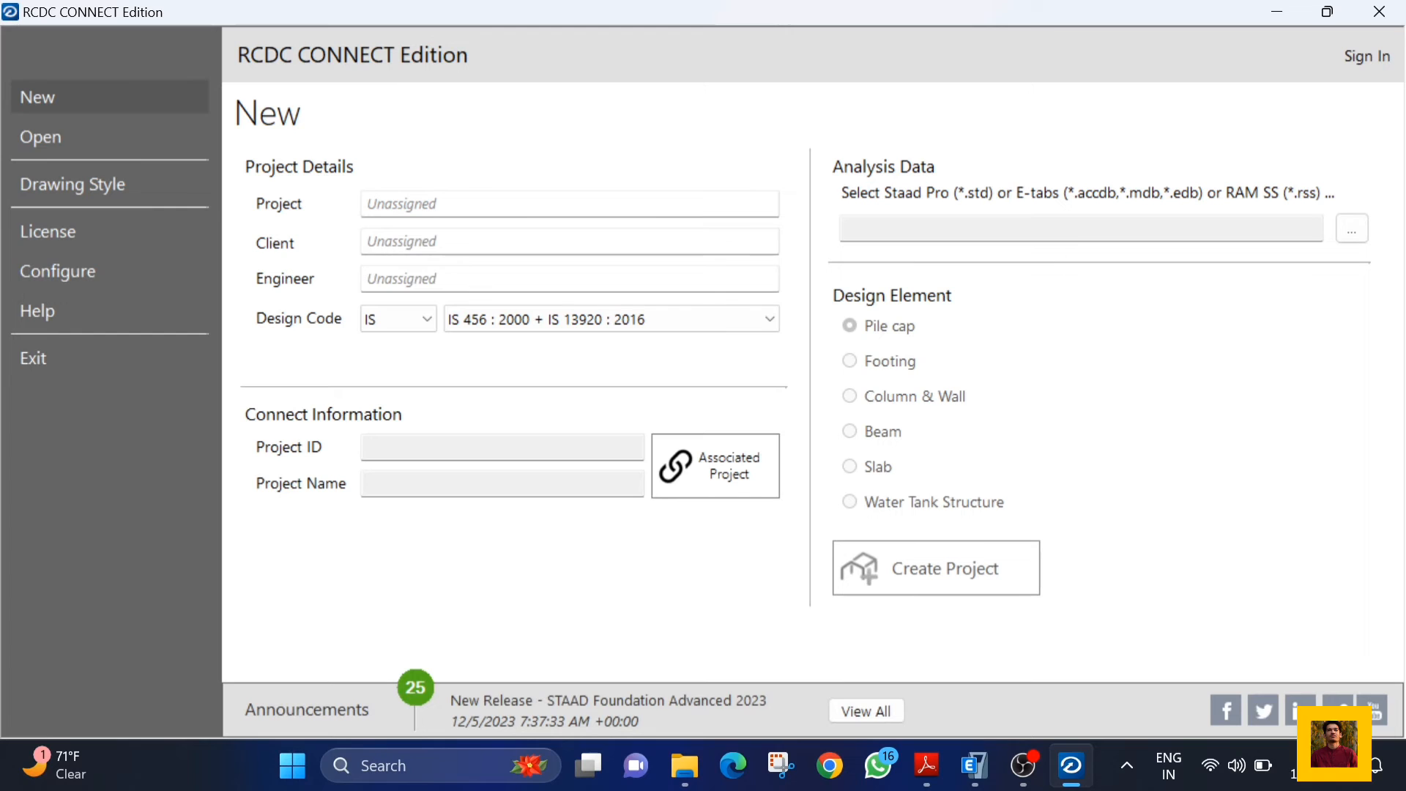
Step: Load "Rcdc mdb.accdb" as the analysis data and fill in the project name MEFA, the client and the engineer
{"action": "left_click", "coordinate": [1353, 232]}
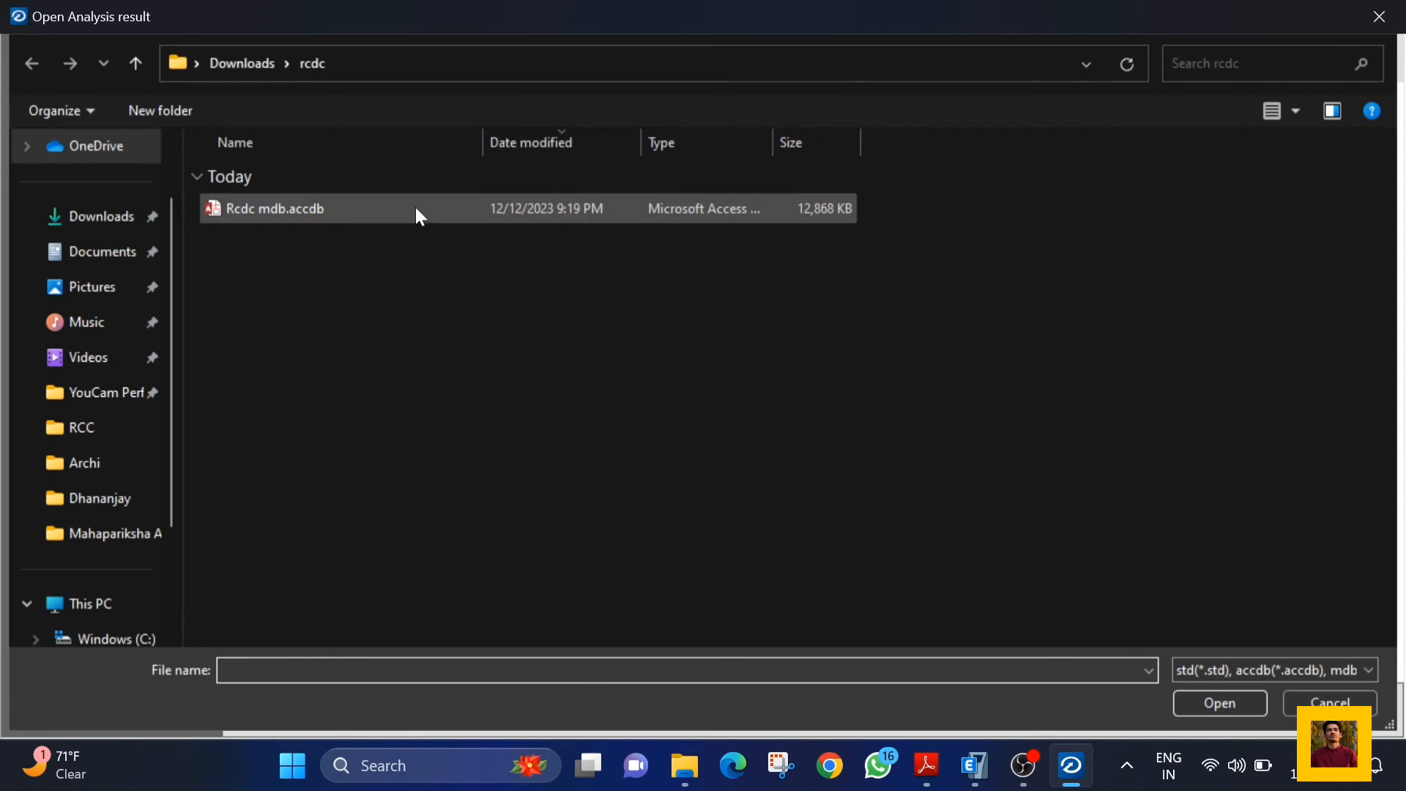
{"action": "double_click", "coordinate": [415, 208]}
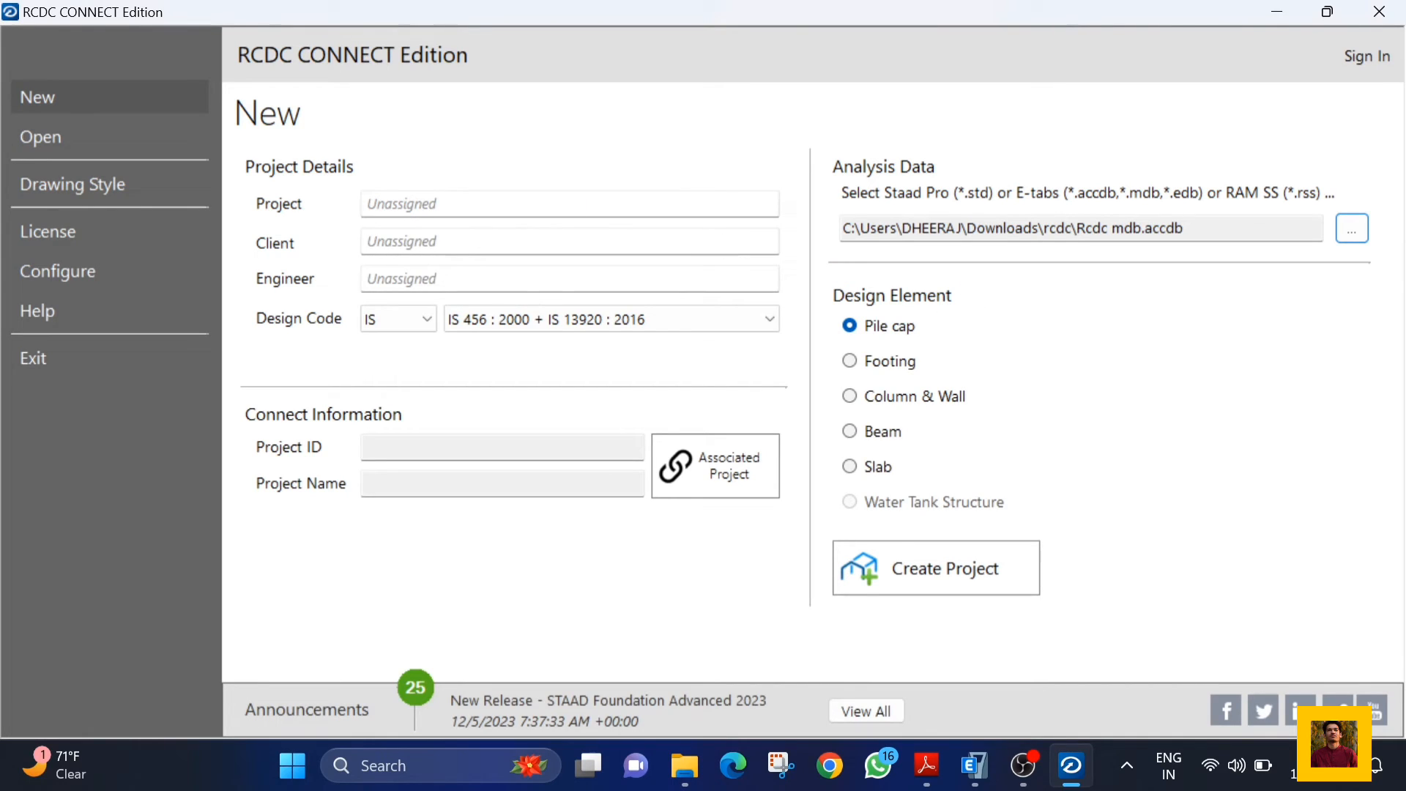
{"action": "left_click", "coordinate": [475, 279]}
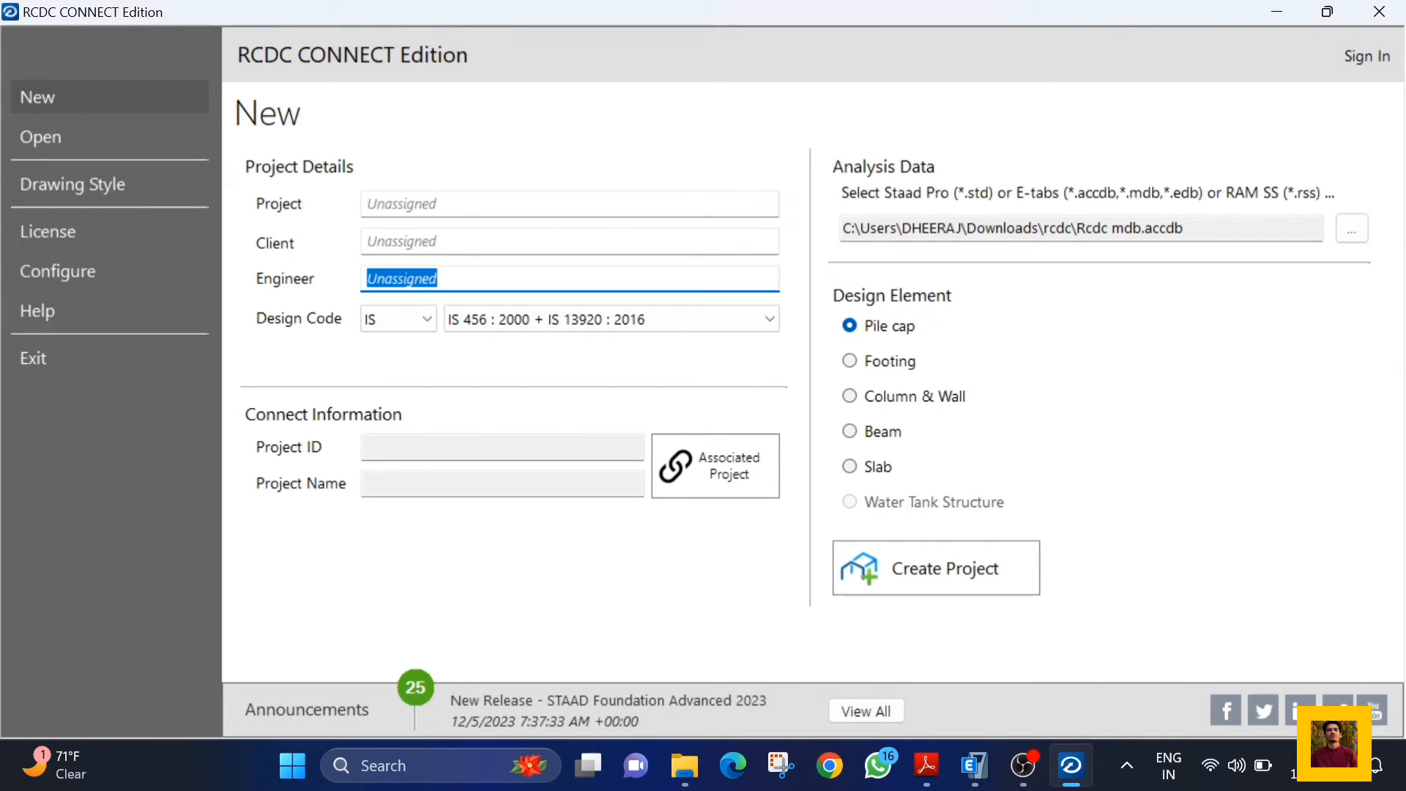
{"action": "type", "text": "DRP"}
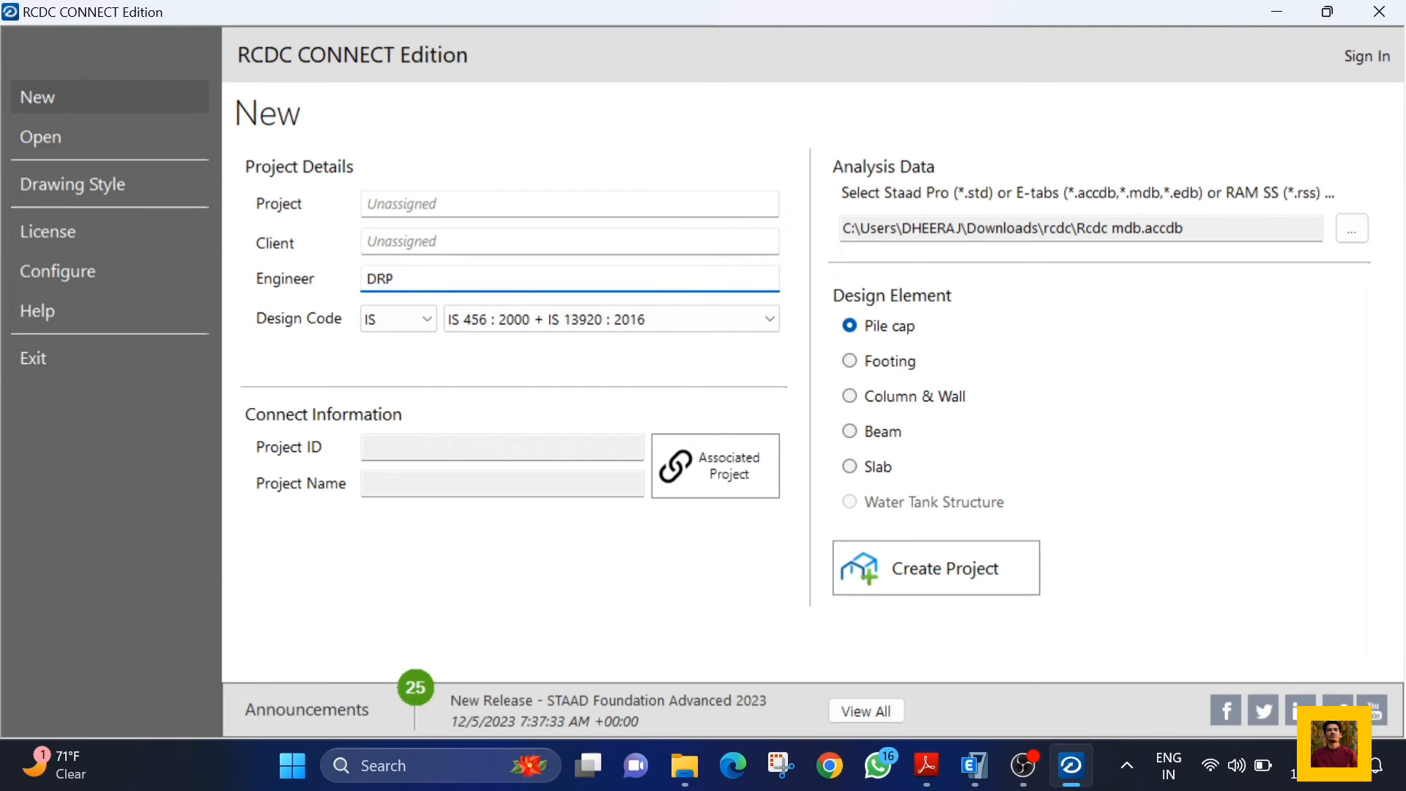
{"action": "key", "text": "shift+Tab"}
{"action": "type", "text": "DSS"}
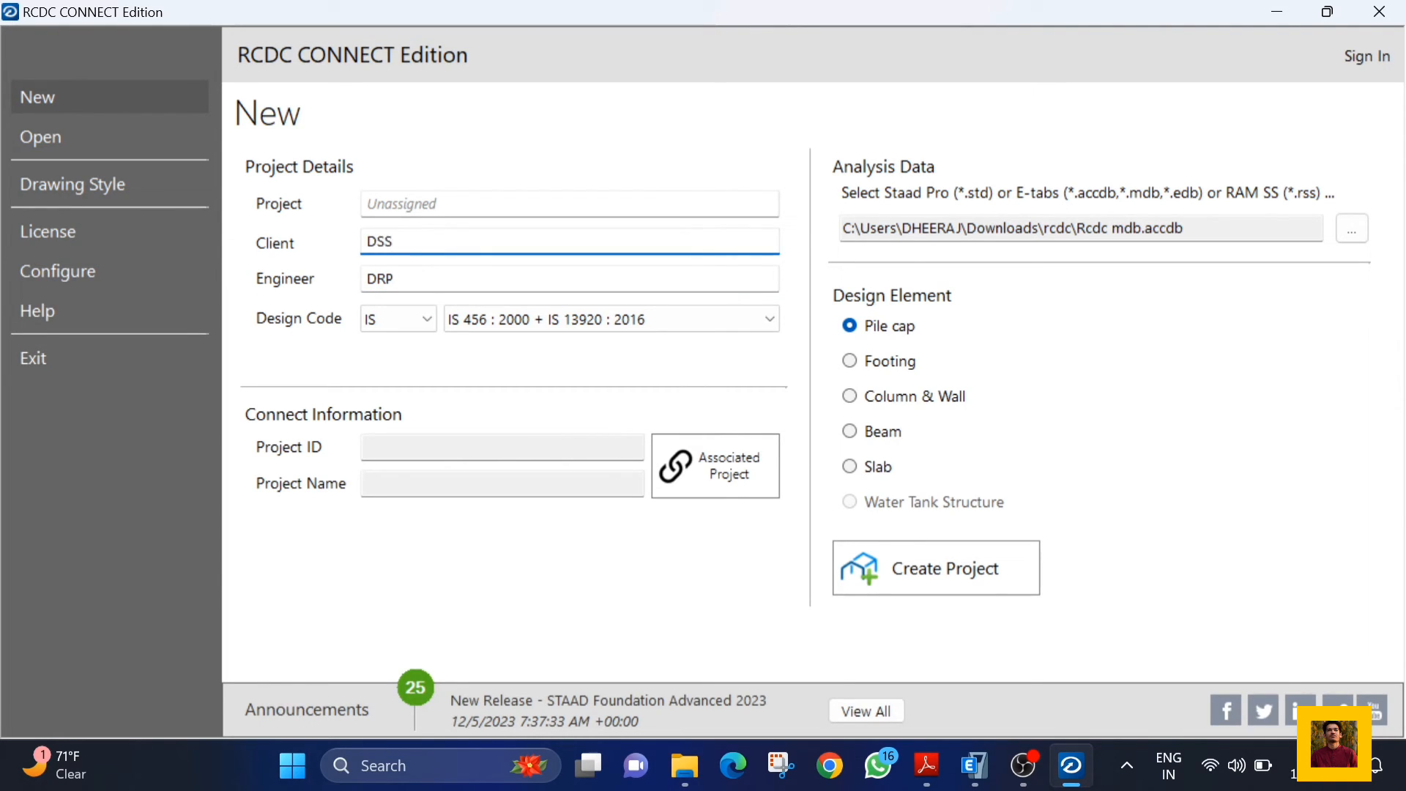
{"action": "key", "text": "shift+Tab"}
{"action": "type", "text": "MEFA"}
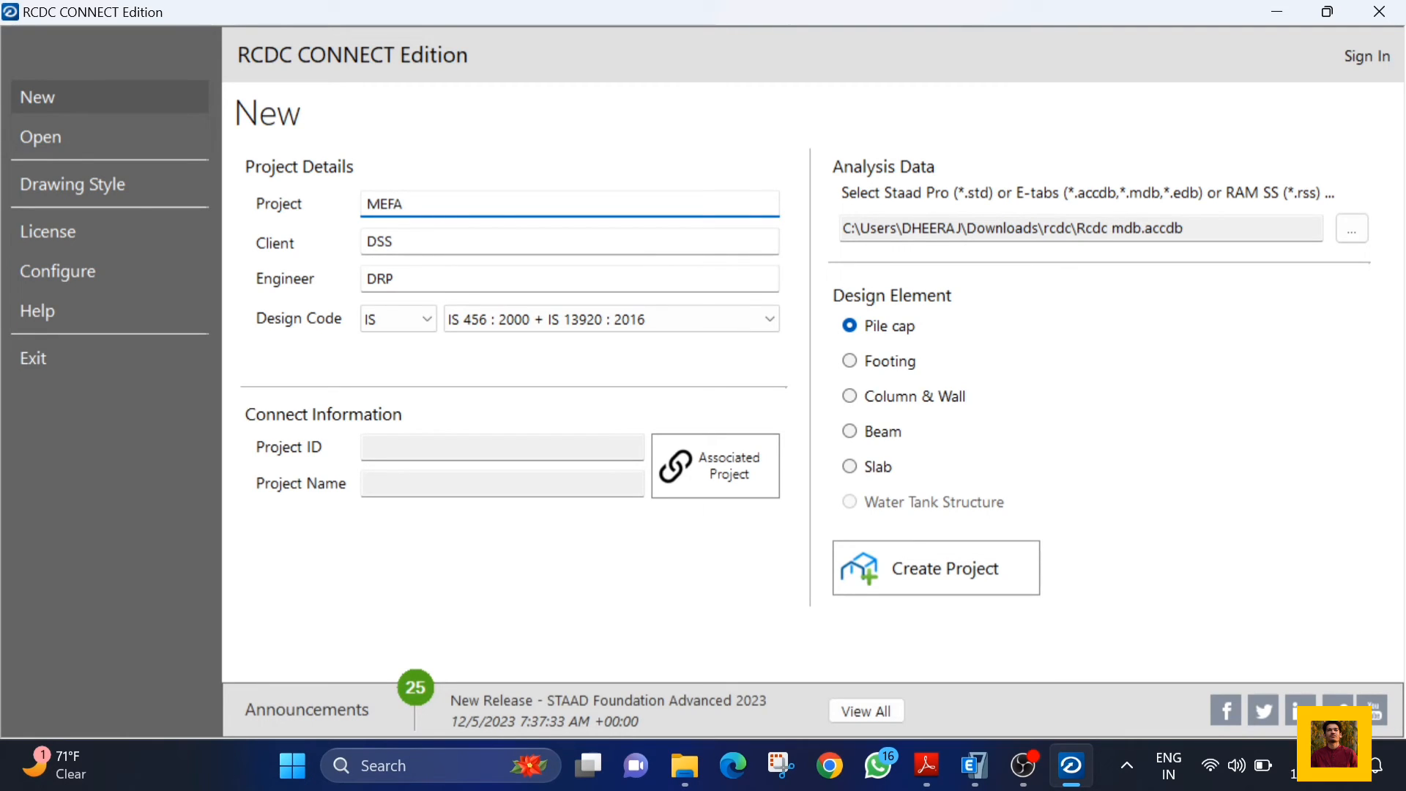
Step: Look through the Footing, Column & Wall, Beam and Slab design element options and the levels offered for them
{"action": "left_click", "coordinate": [887, 359]}
{"action": "left_click", "coordinate": [894, 401]}
{"action": "left_click", "coordinate": [877, 434]}
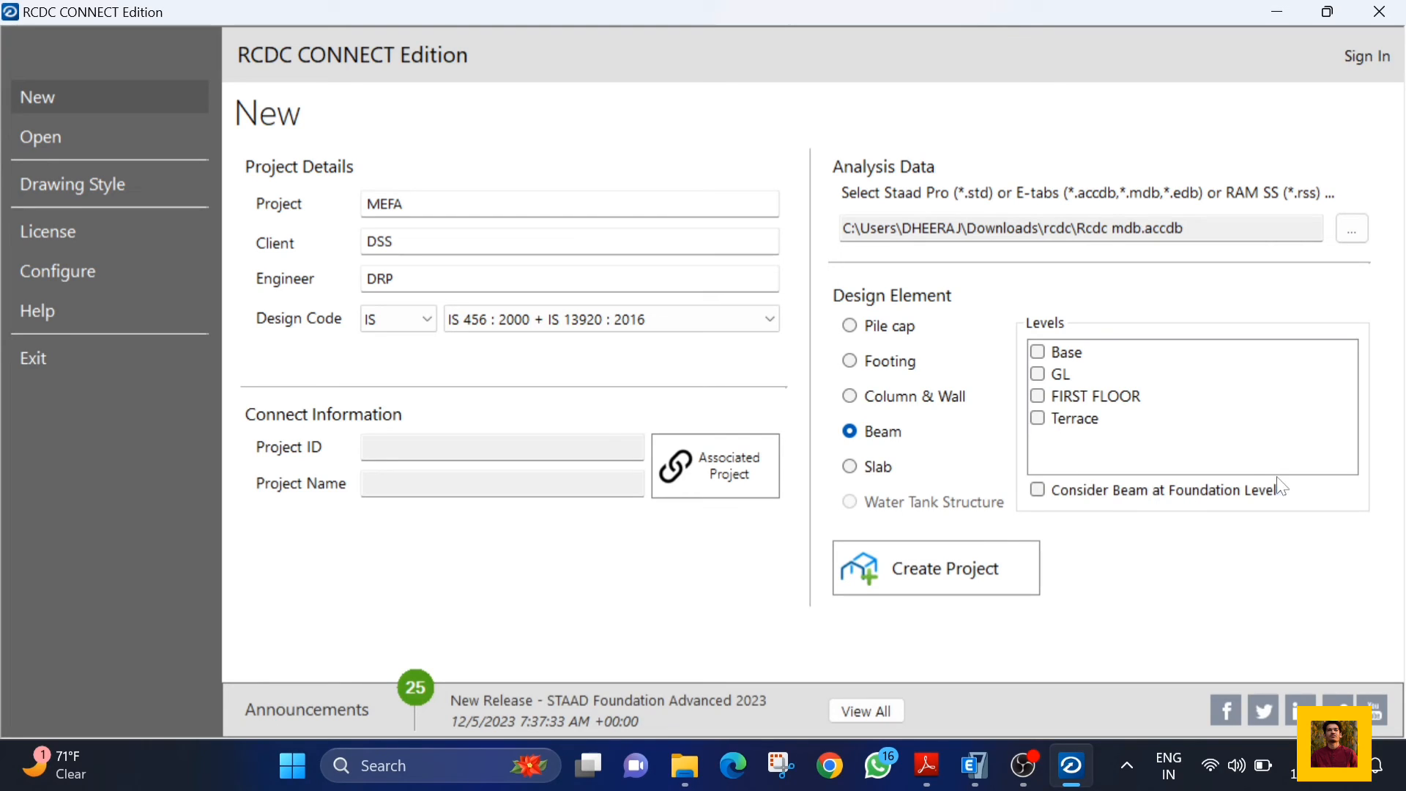
{"action": "left_click", "coordinate": [852, 466]}
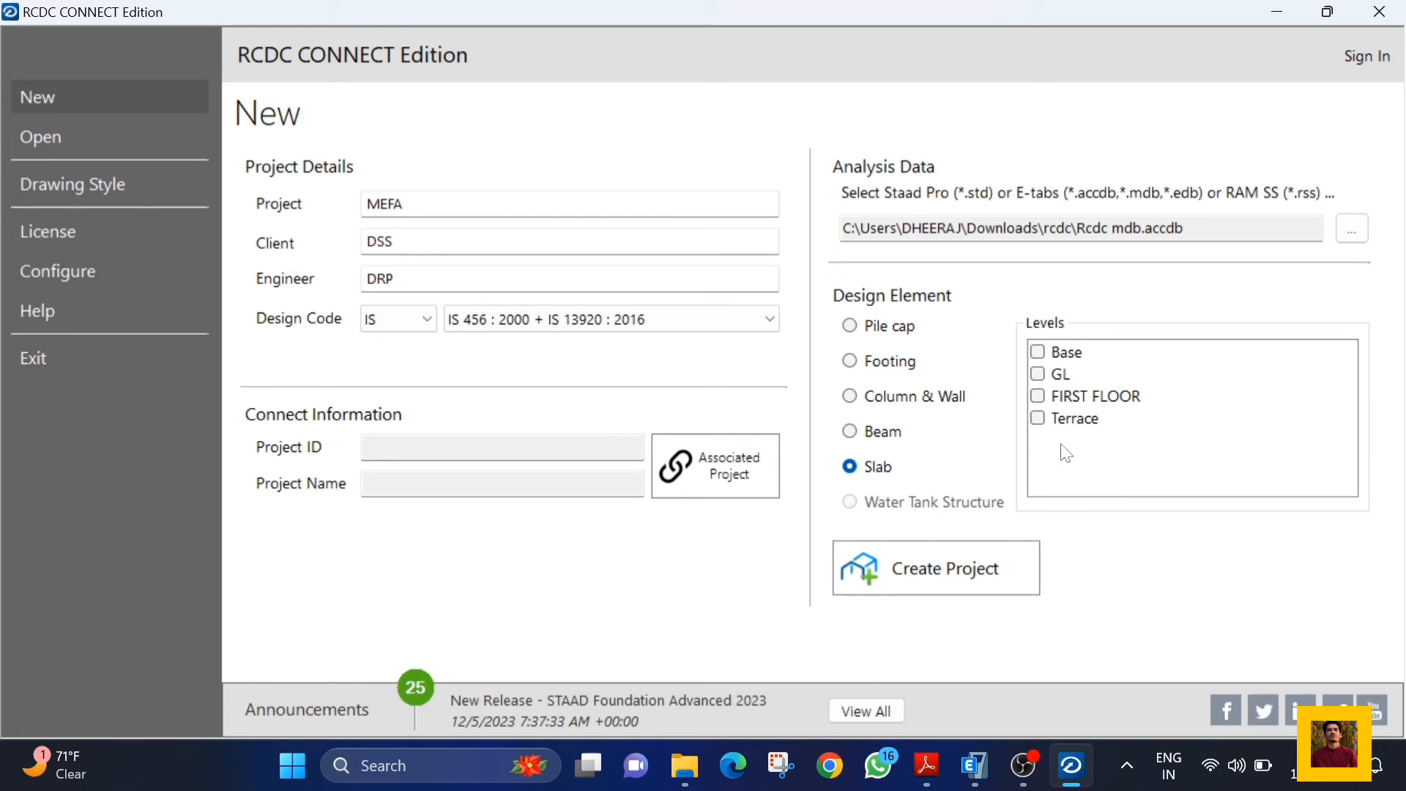